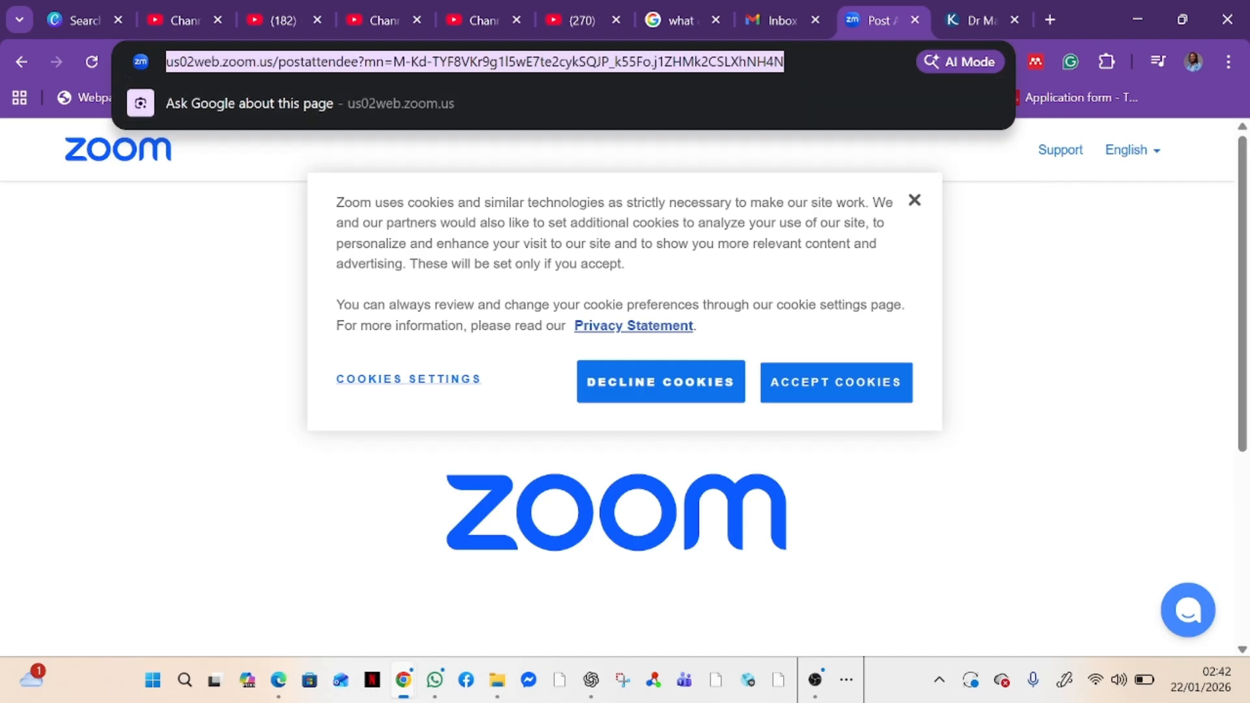
# Open the ChemSpider website and run a simple search for toluene
pyautogui.write('chems')
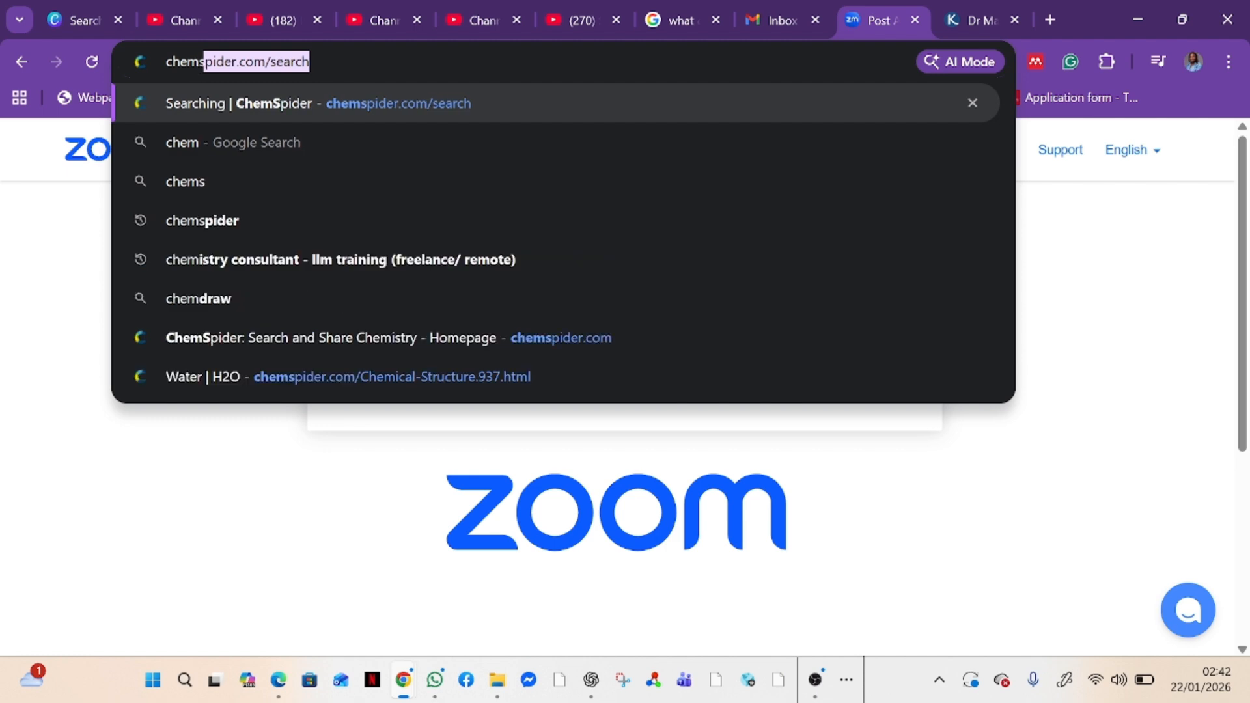
pyautogui.write('pider')
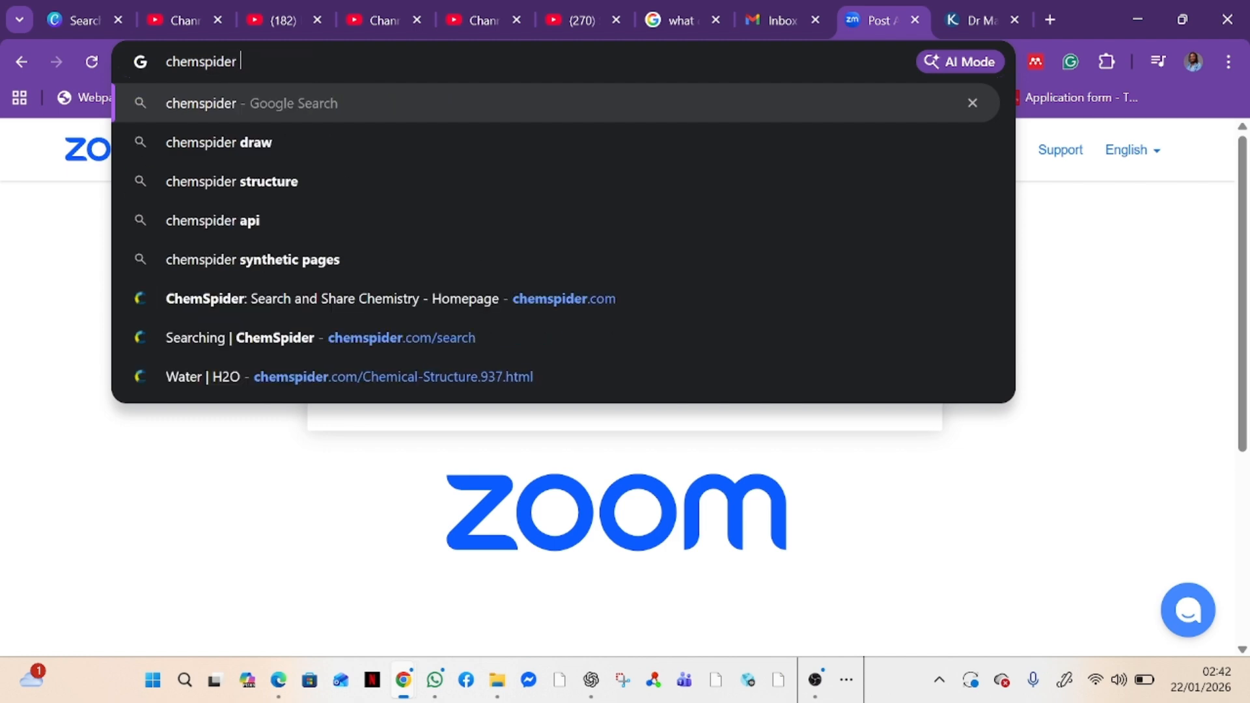
pyautogui.press('Return')
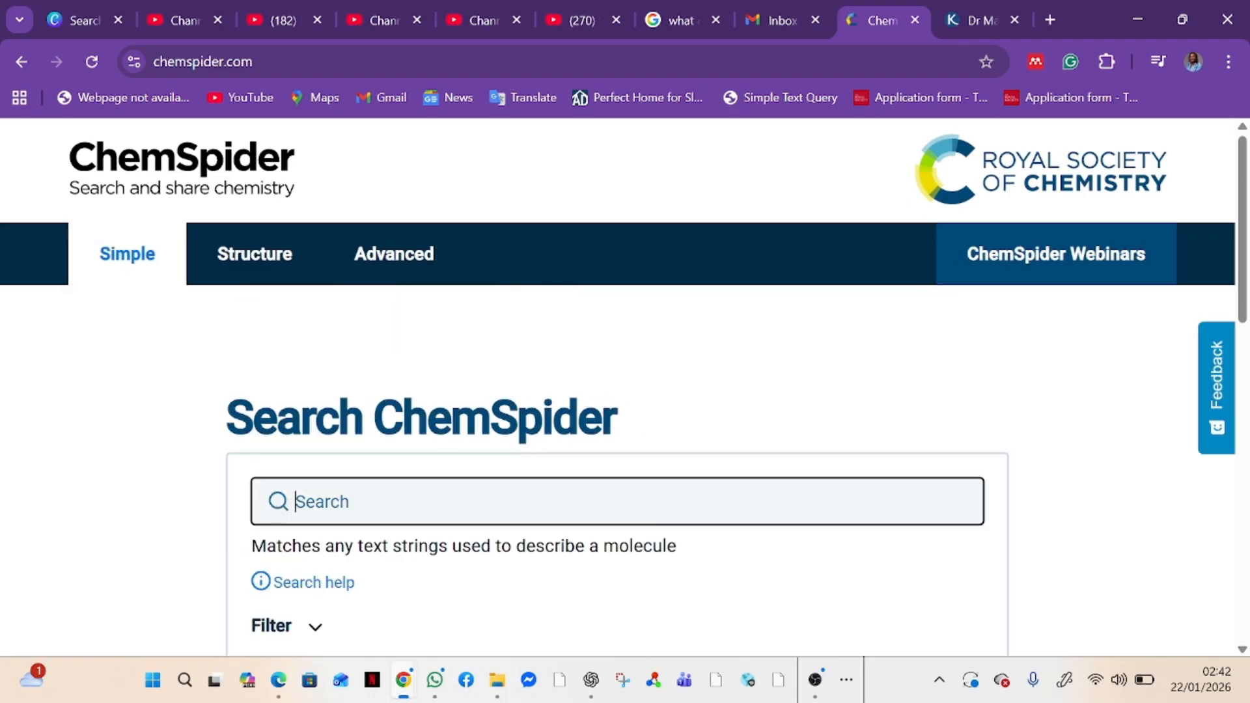
pyautogui.write('toluene')
pyautogui.press('Return')
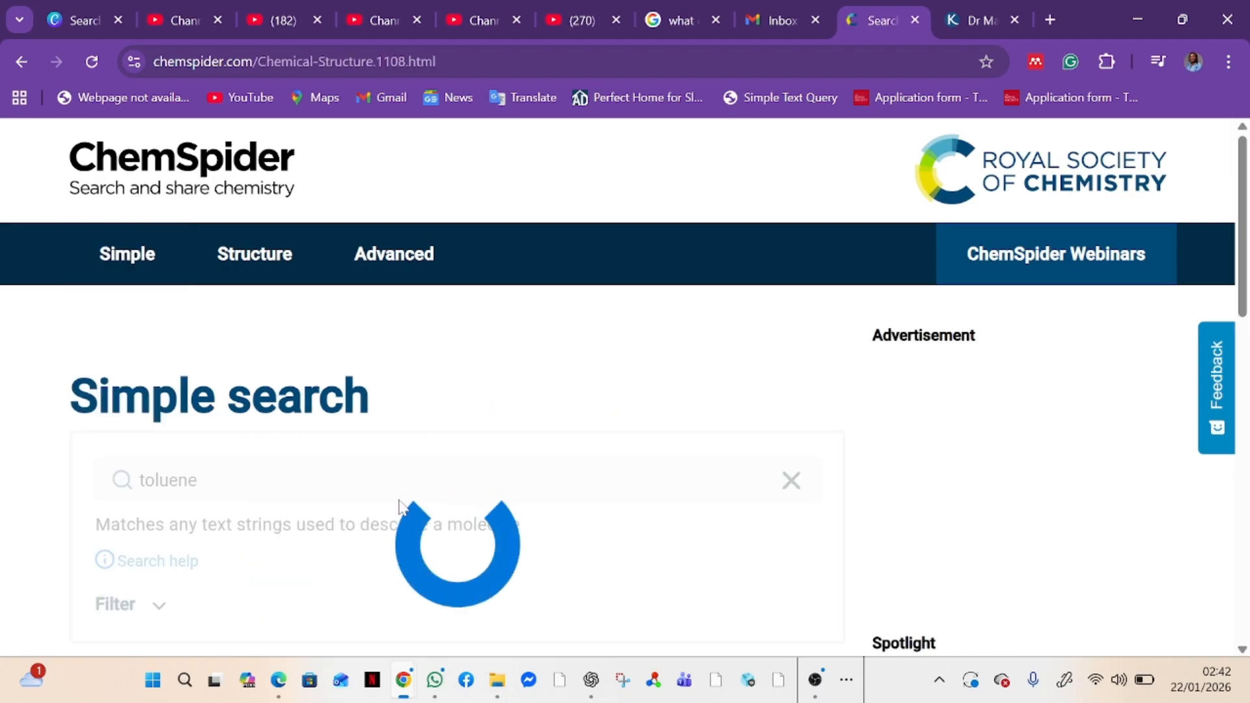
# Download the .mol structure file from the Toluene record and look over its structure and molecular data
pyautogui.scroll(-4, 590, 530)
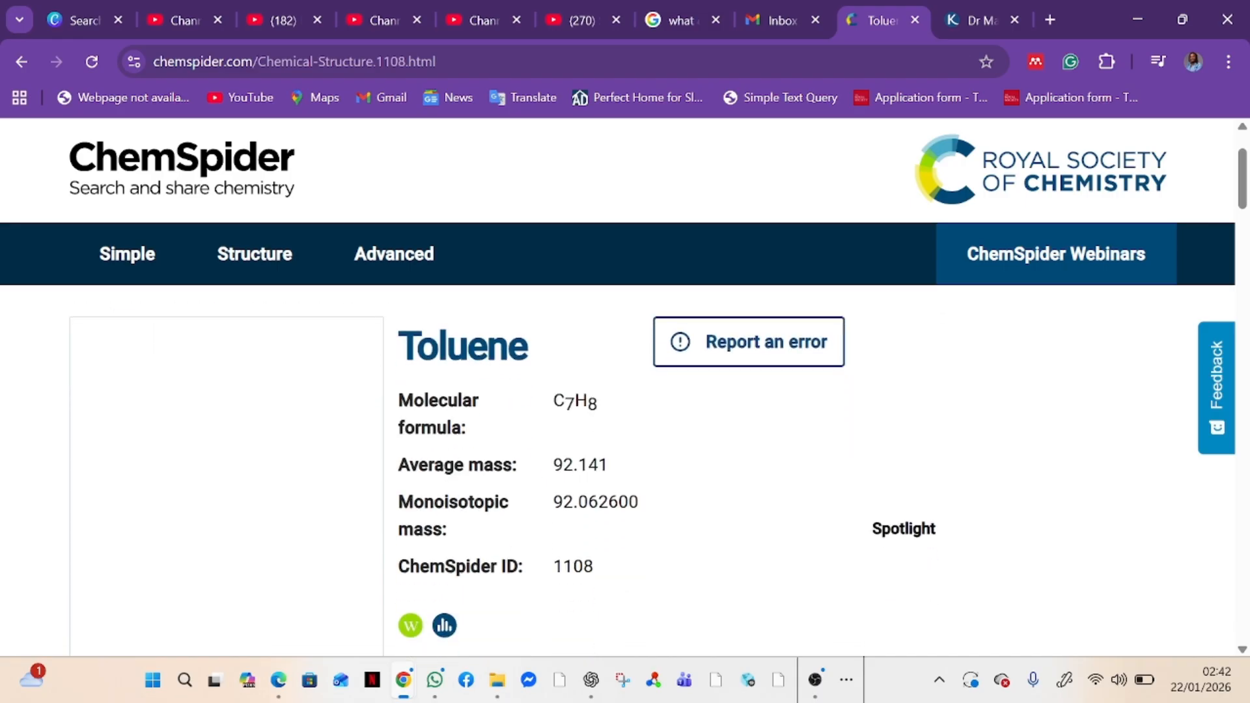
pyautogui.scroll(-1, 590, 530)
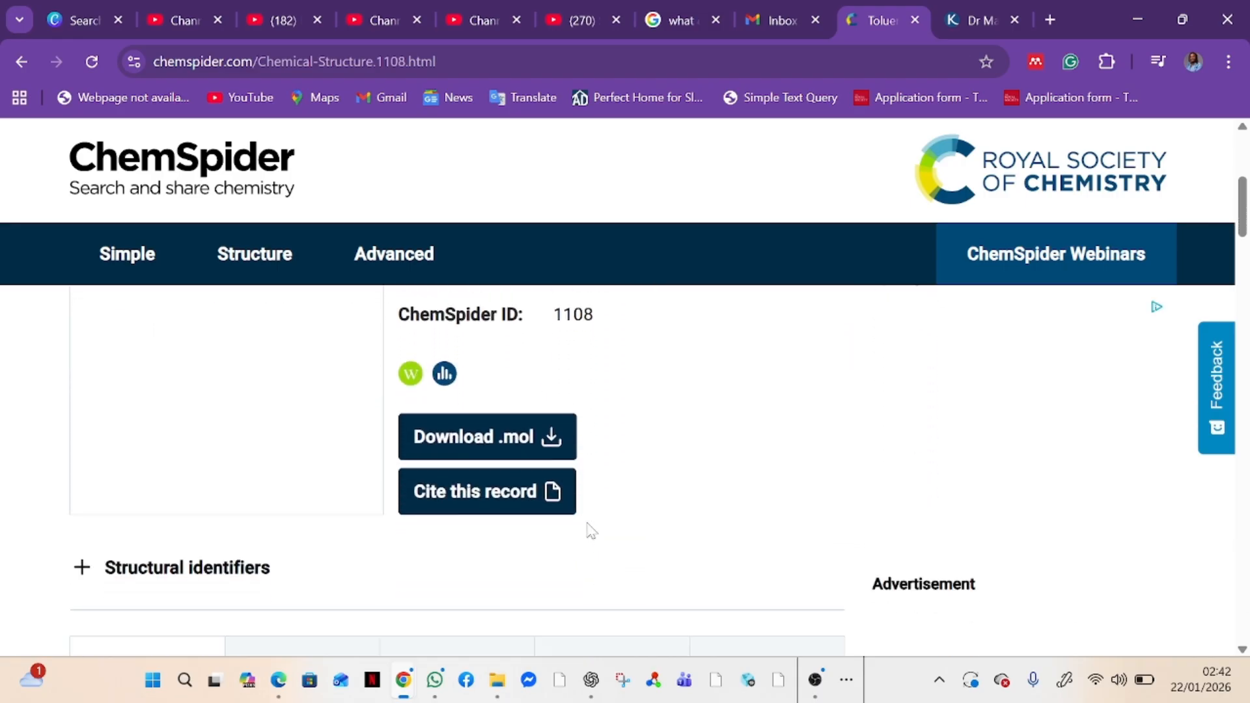
pyautogui.click(523, 443)
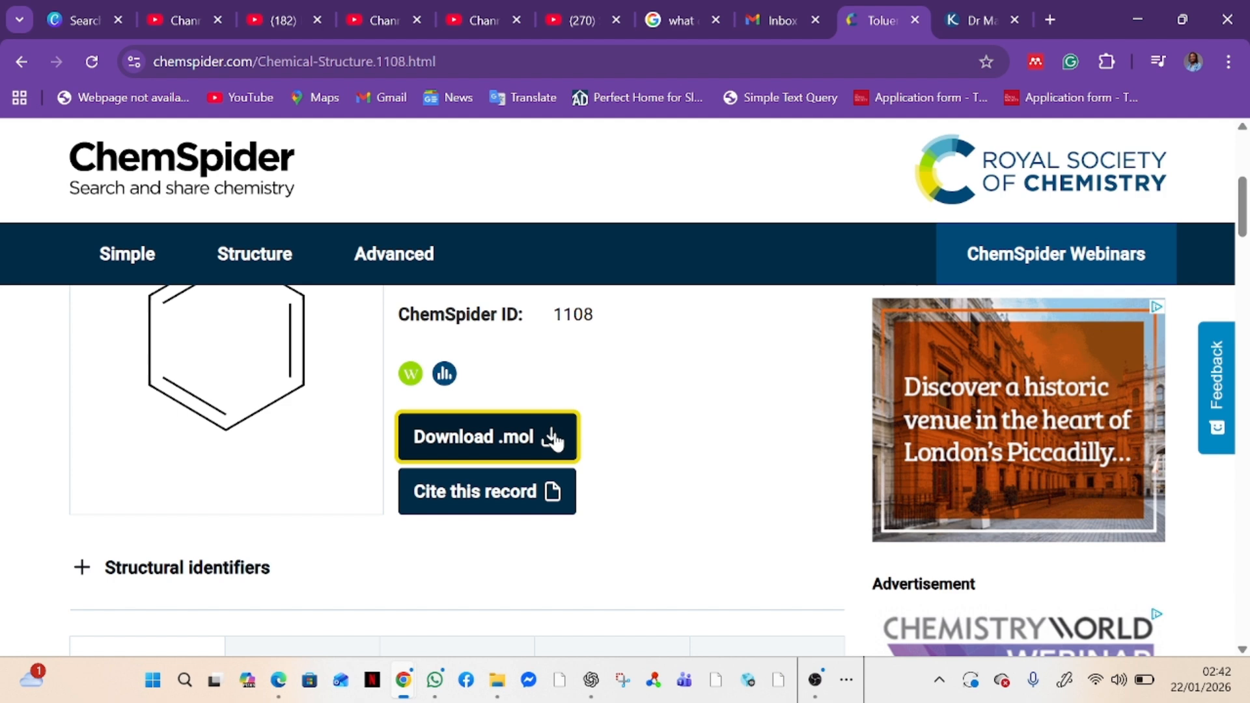
pyautogui.click(553, 439)
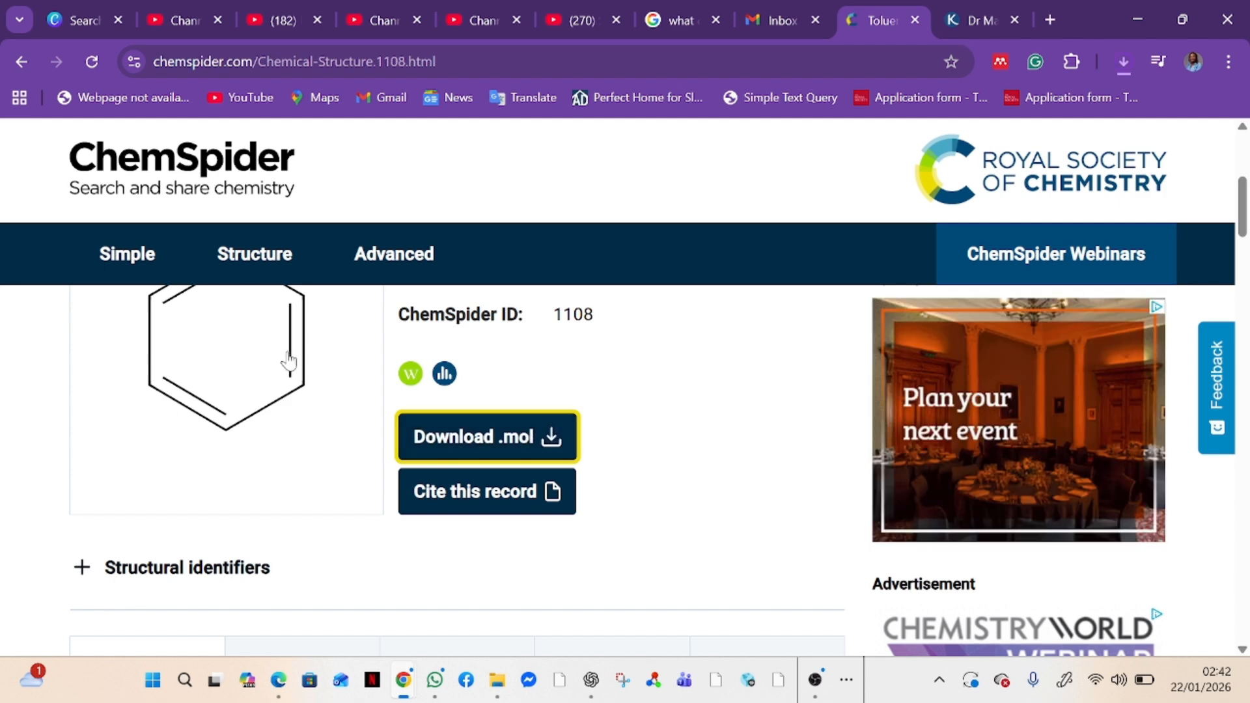
pyautogui.scroll(5, 289, 361)
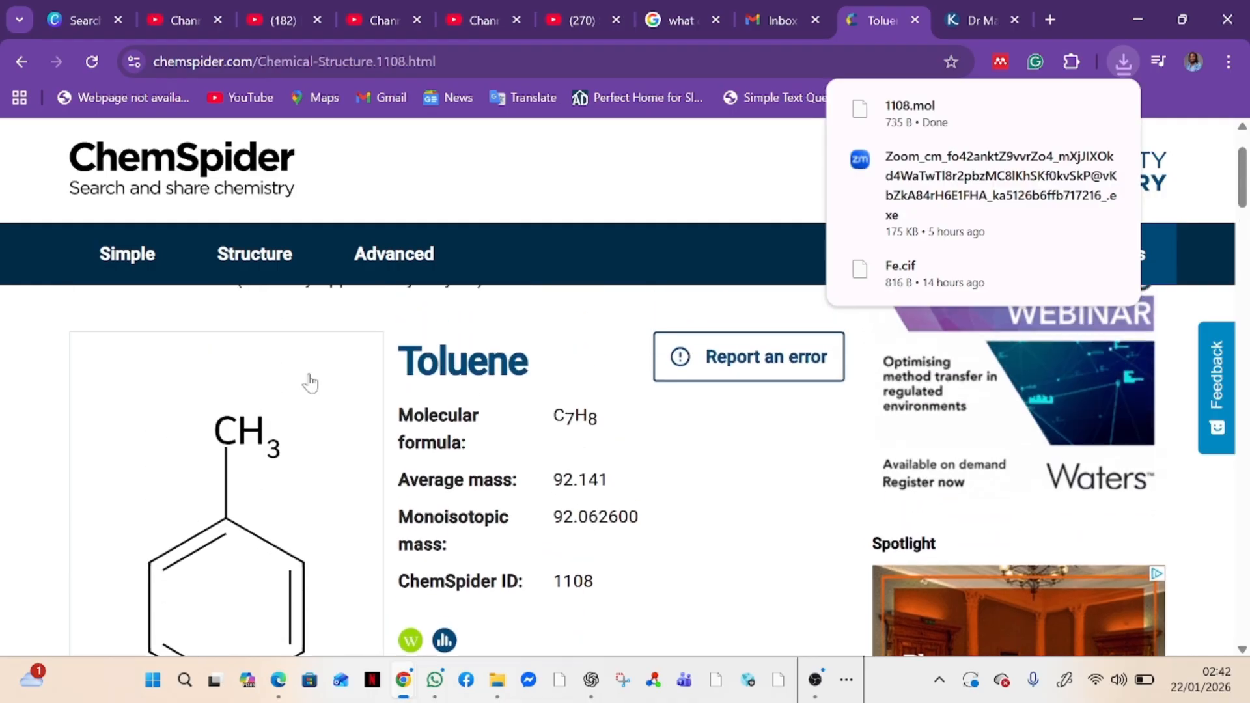
pyautogui.scroll(-3, 315, 384)
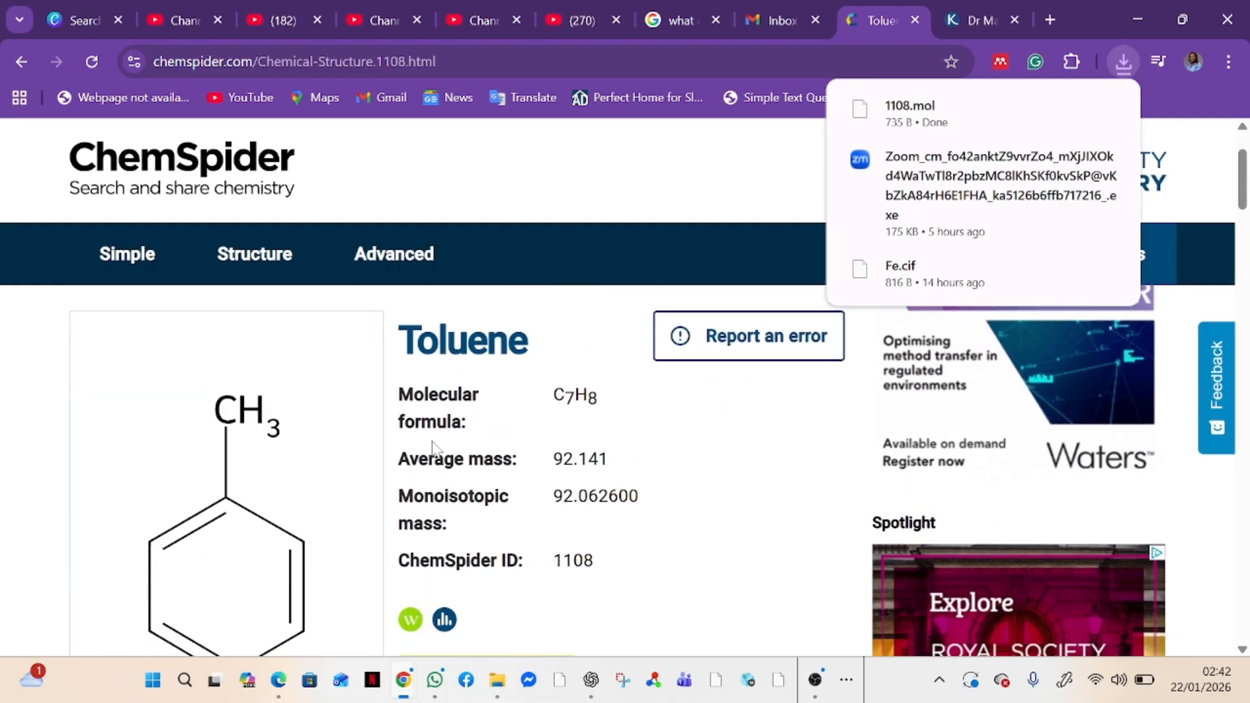
pyautogui.scroll(-1, 438, 445)
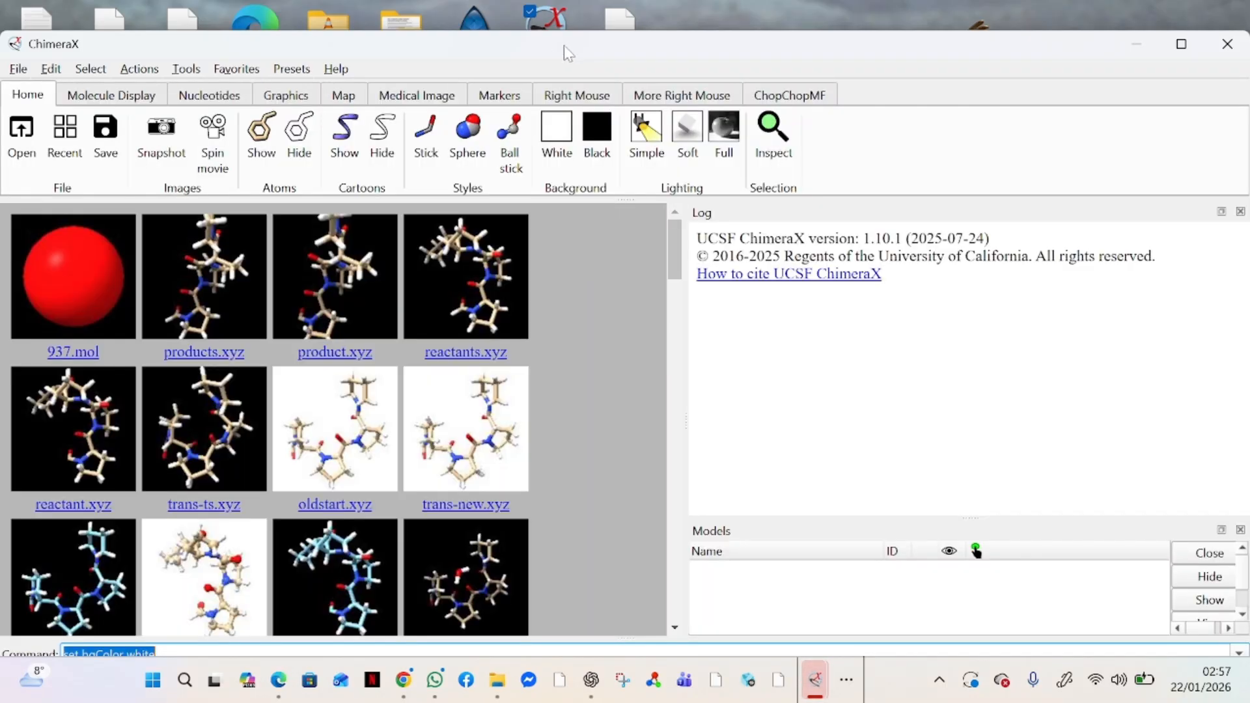
# Switch to ChimeraX, maximize its window and open 1108.mol from the Downloads folder
pyautogui.doubleClick(564, 45)
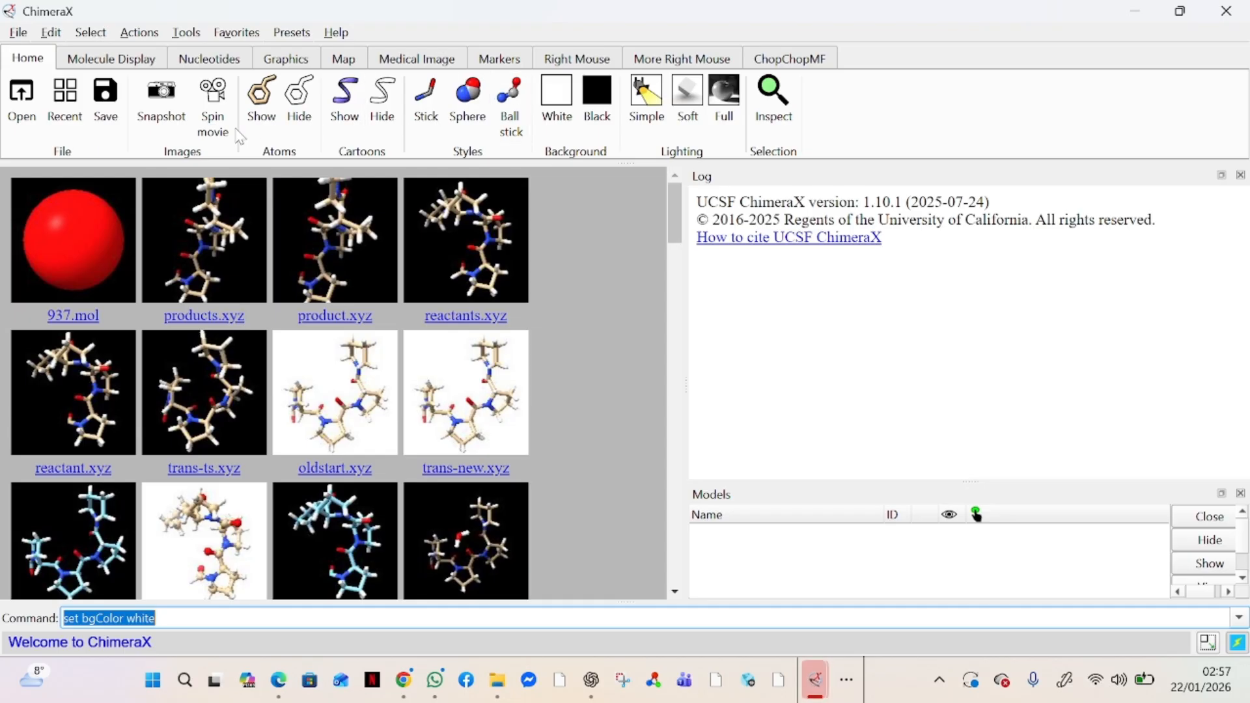
pyautogui.click(17, 32)
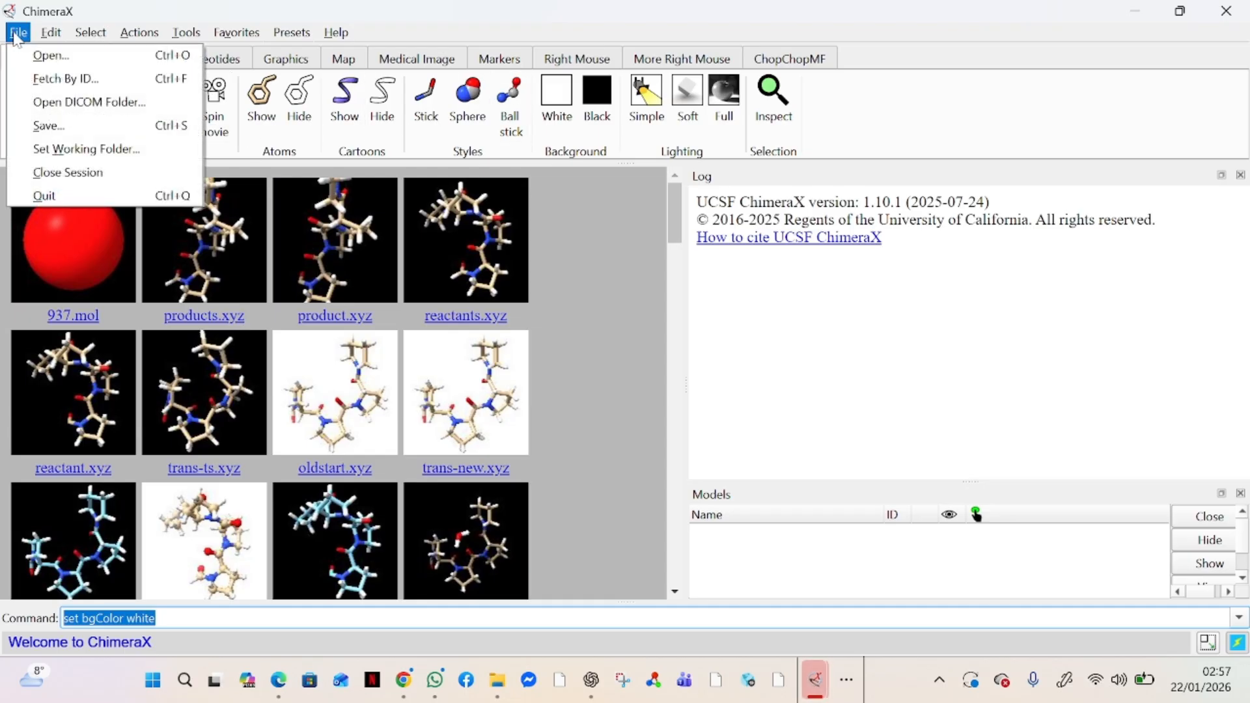
pyautogui.click(61, 55)
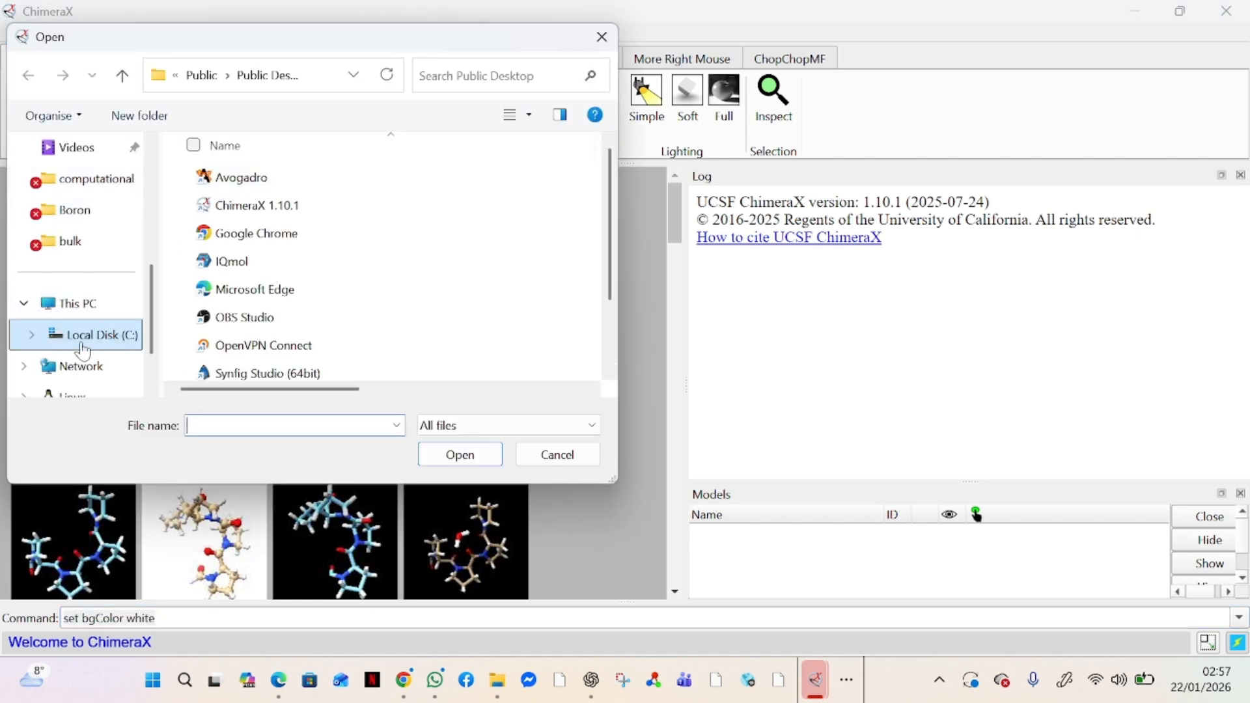
pyautogui.scroll(-1, 89, 310)
pyautogui.scroll(3, 90, 311)
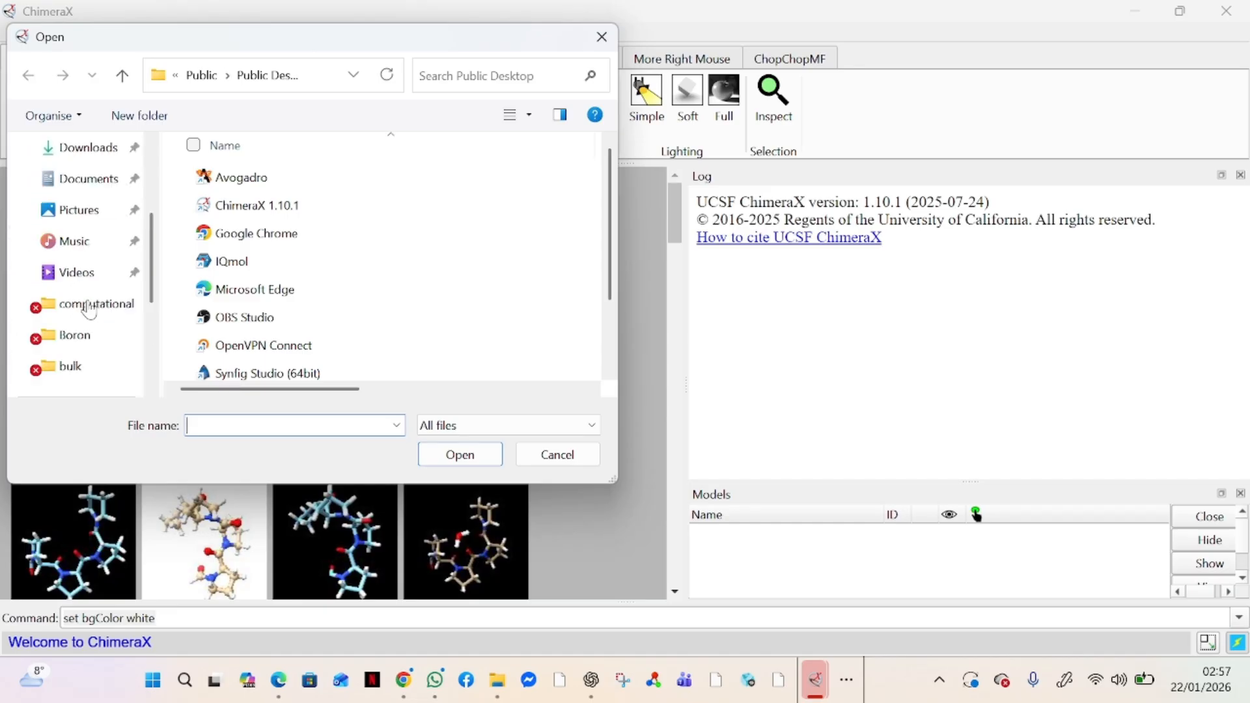
pyautogui.click(92, 151)
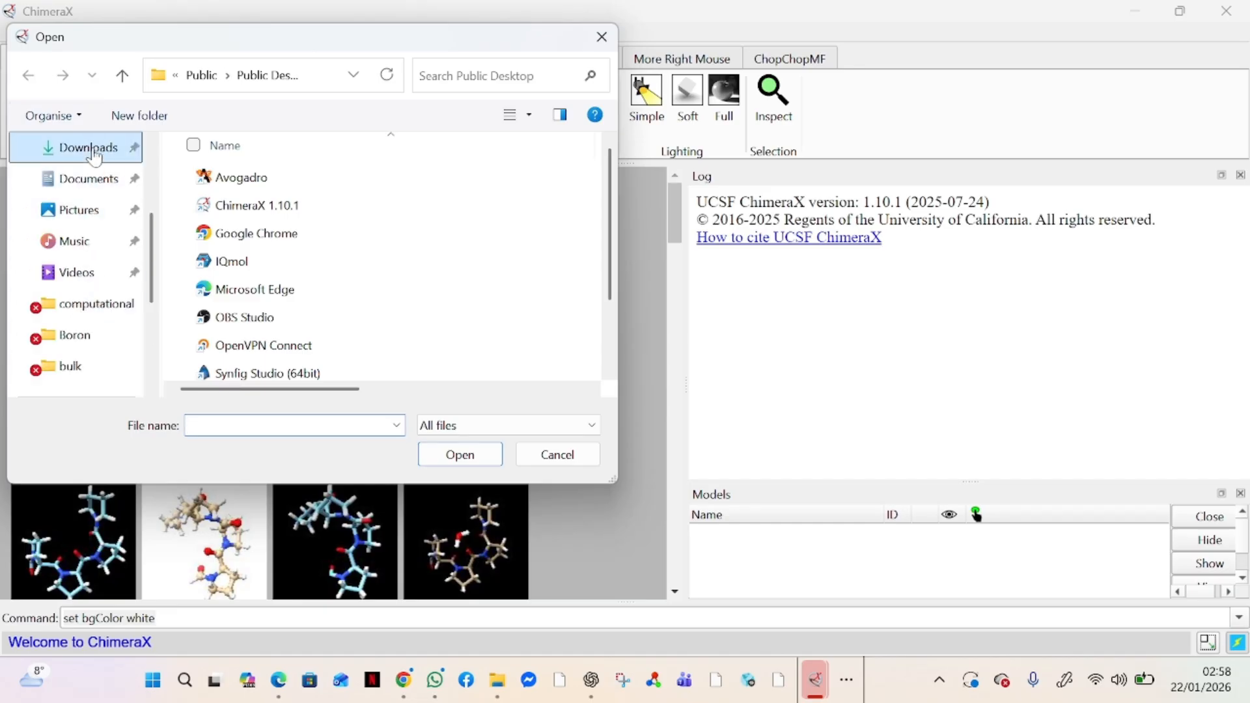
pyautogui.click(235, 260)
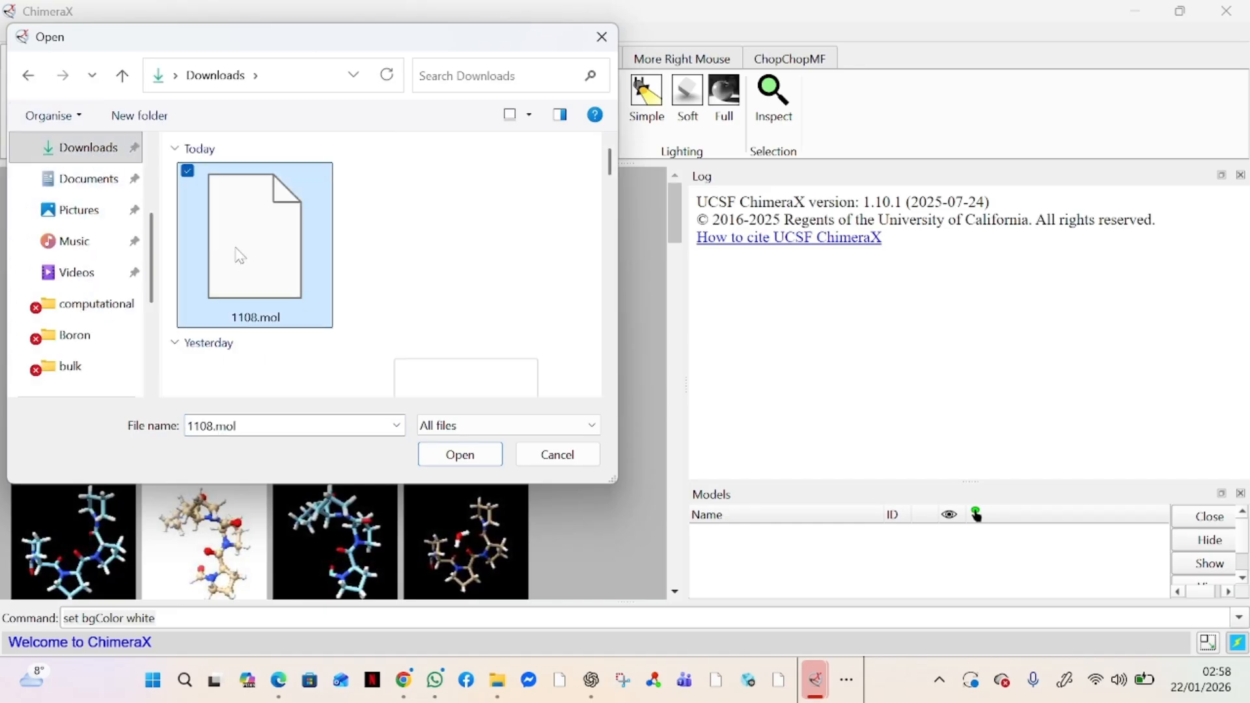
pyautogui.click(451, 461)
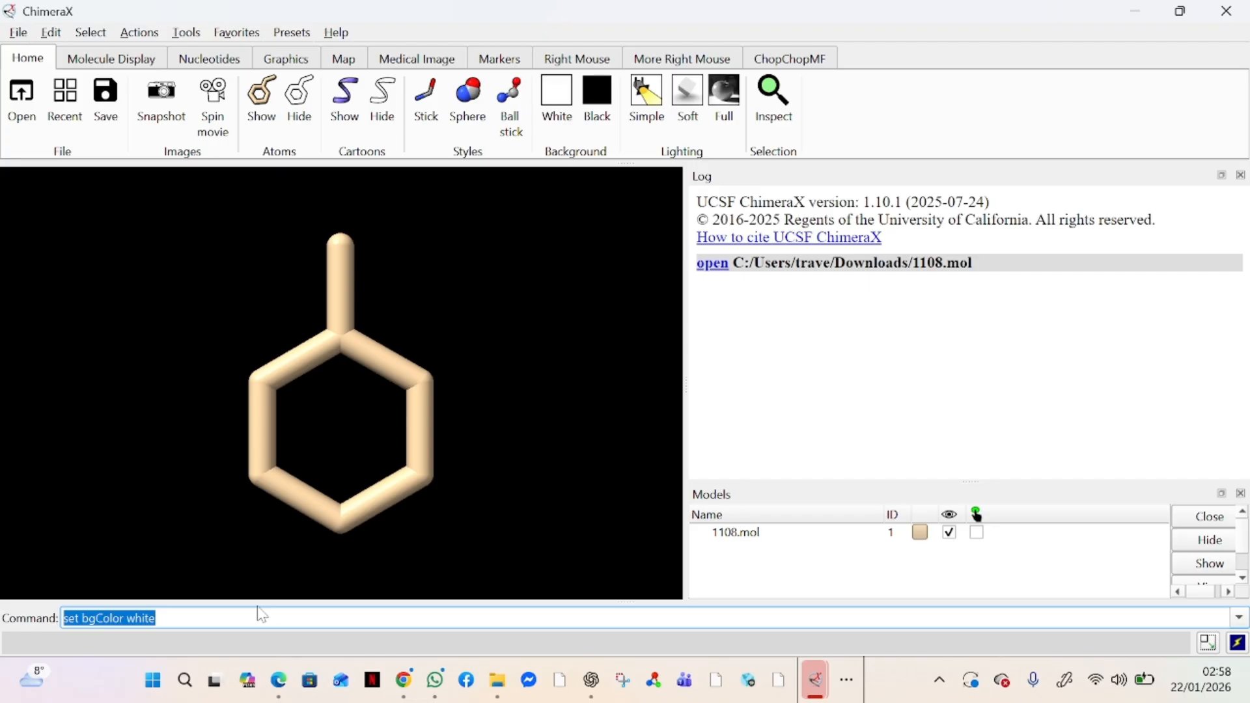
# Add hydrogens to the toluene model with the addh command
pyautogui.write('a')
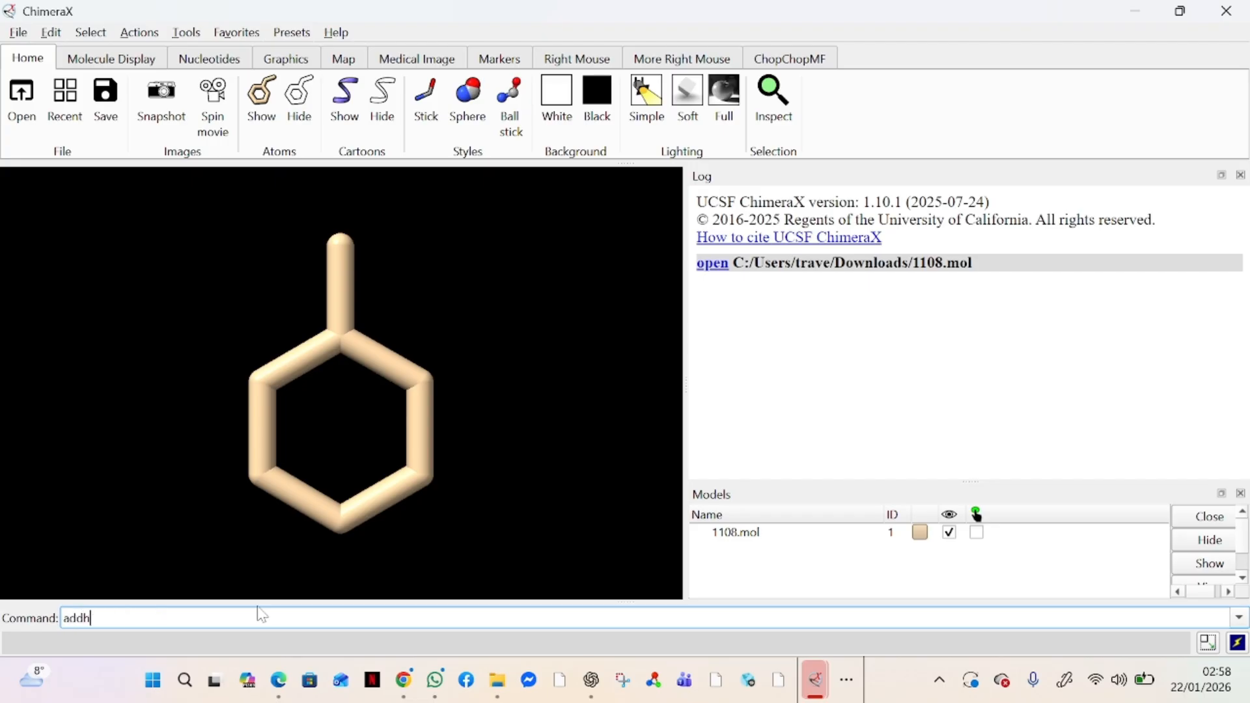
pyautogui.write('ddh')
pyautogui.press('Return')
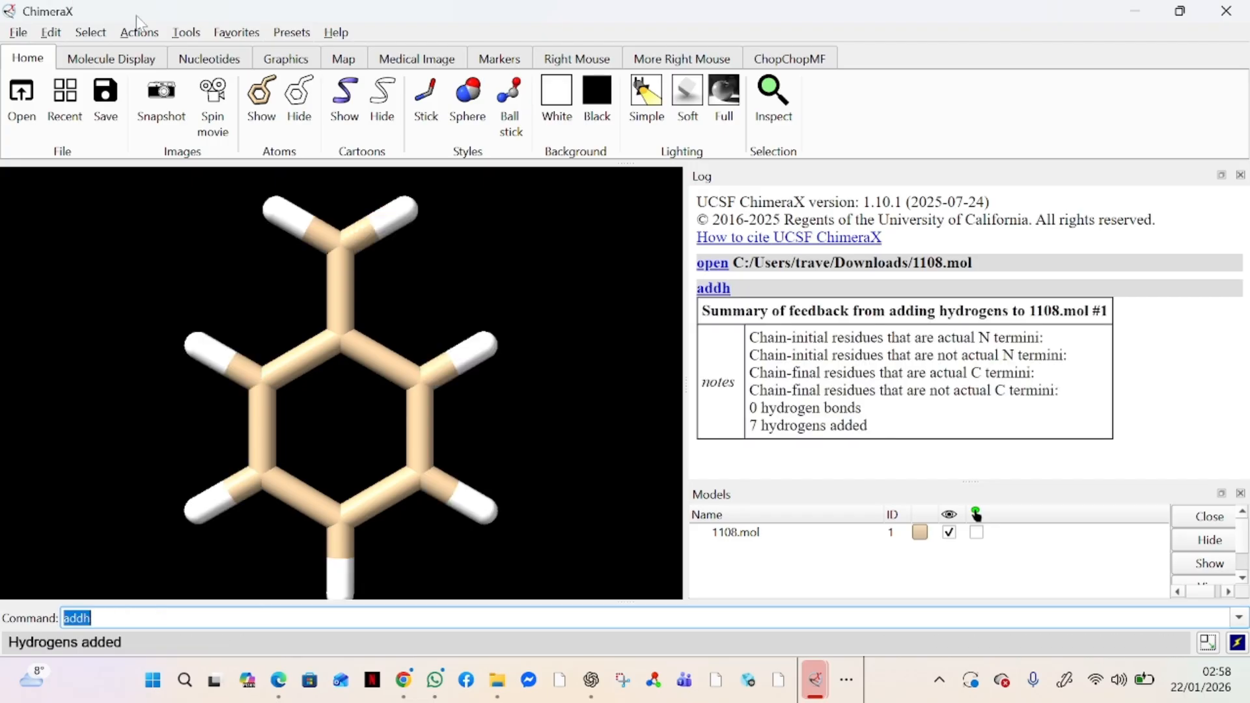
# Set the background to white and display the molecule in ball-and-stick style
pyautogui.scroll(-2, 427, 343)
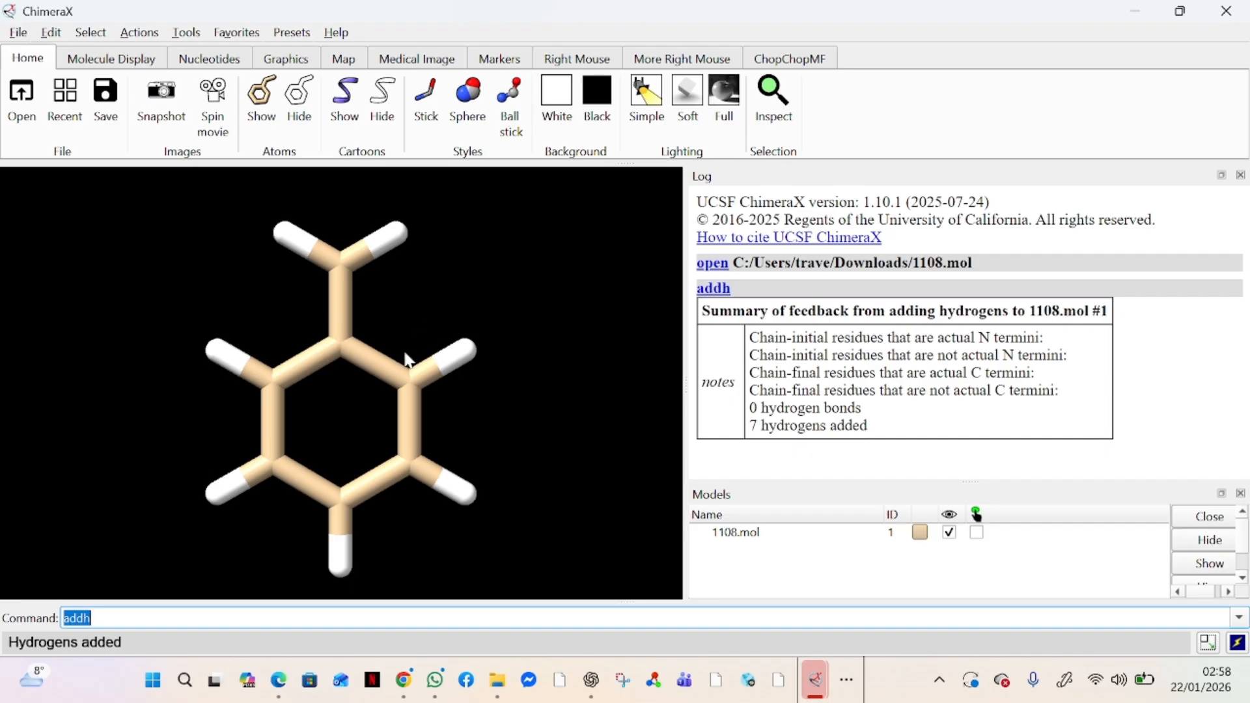
pyautogui.moveTo(408, 360)
pyautogui.mouseDown()
pyautogui.moveTo(339, 362)
pyautogui.moveTo(439, 330)
pyautogui.moveTo(398, 375)
pyautogui.moveTo(401, 350)
pyautogui.mouseUp()
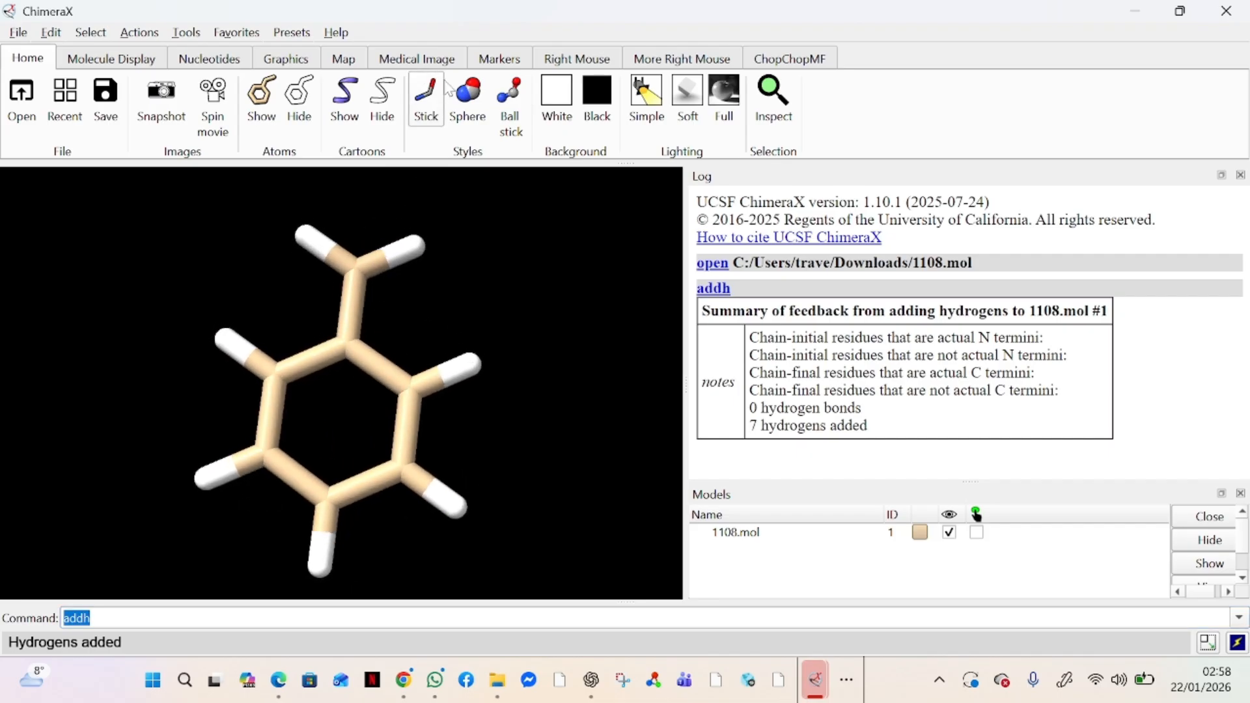
pyautogui.click(568, 107)
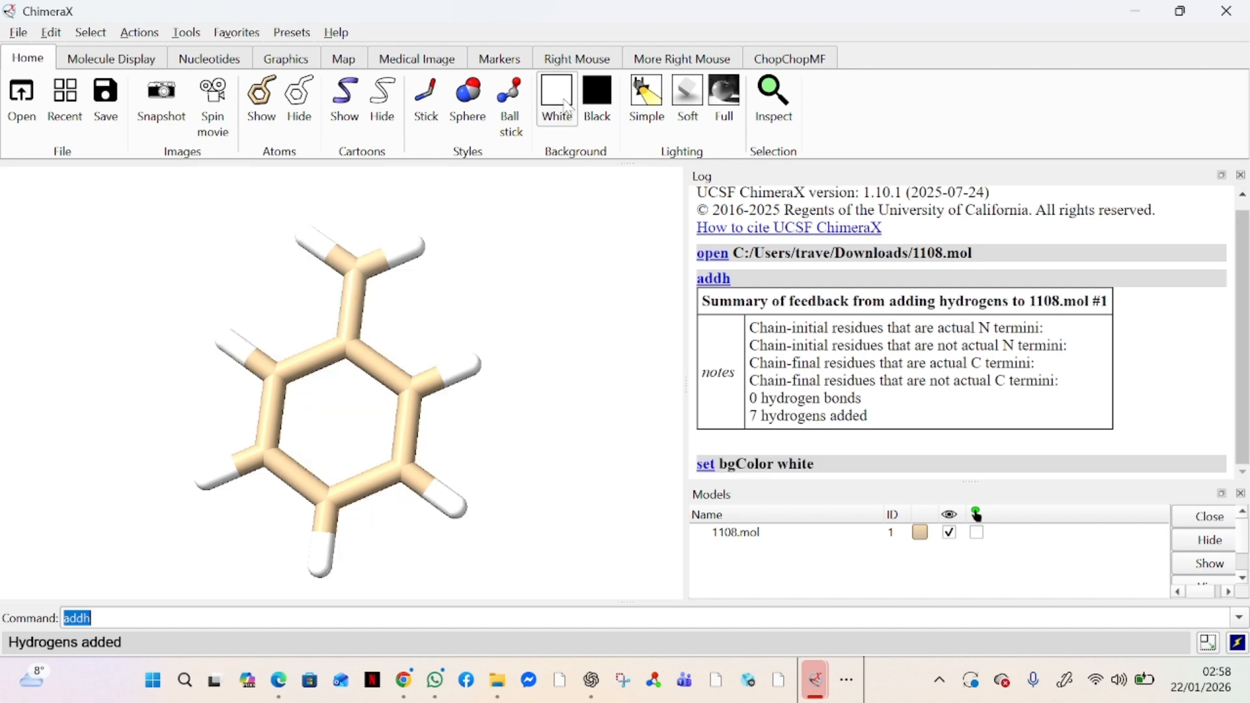
pyautogui.moveTo(502, 375); pyautogui.dragTo(508, 408)
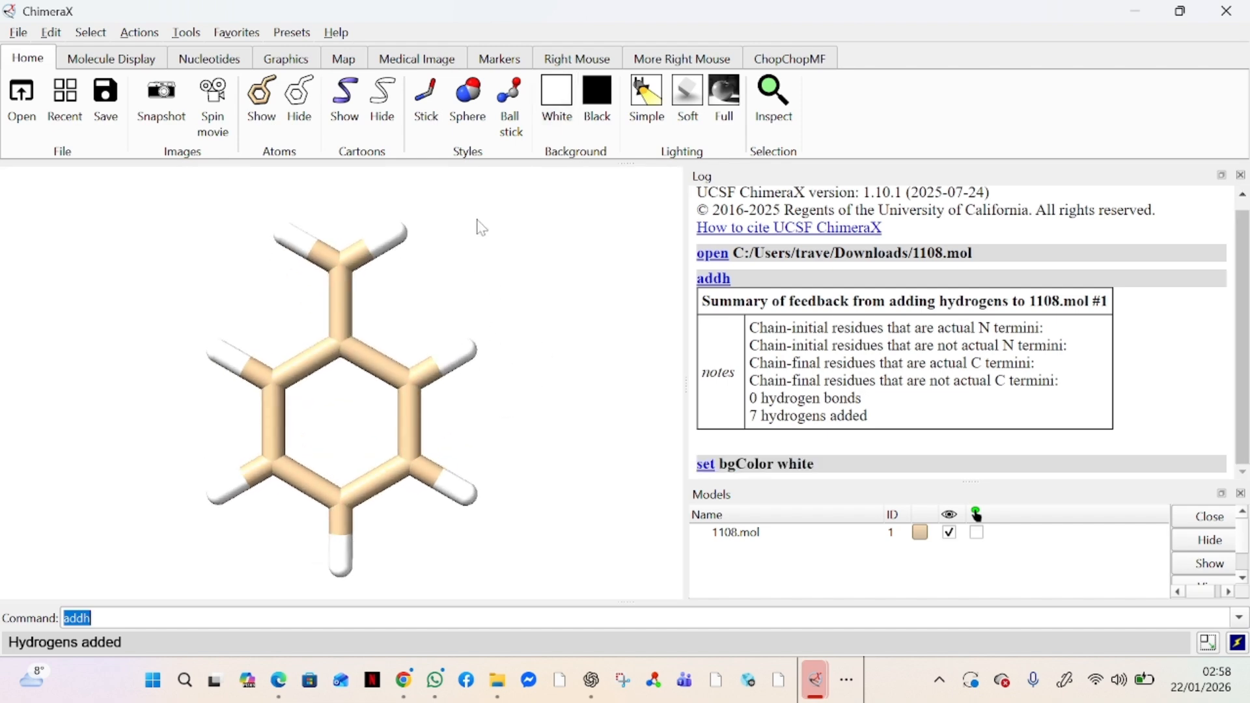
pyautogui.click(528, 130)
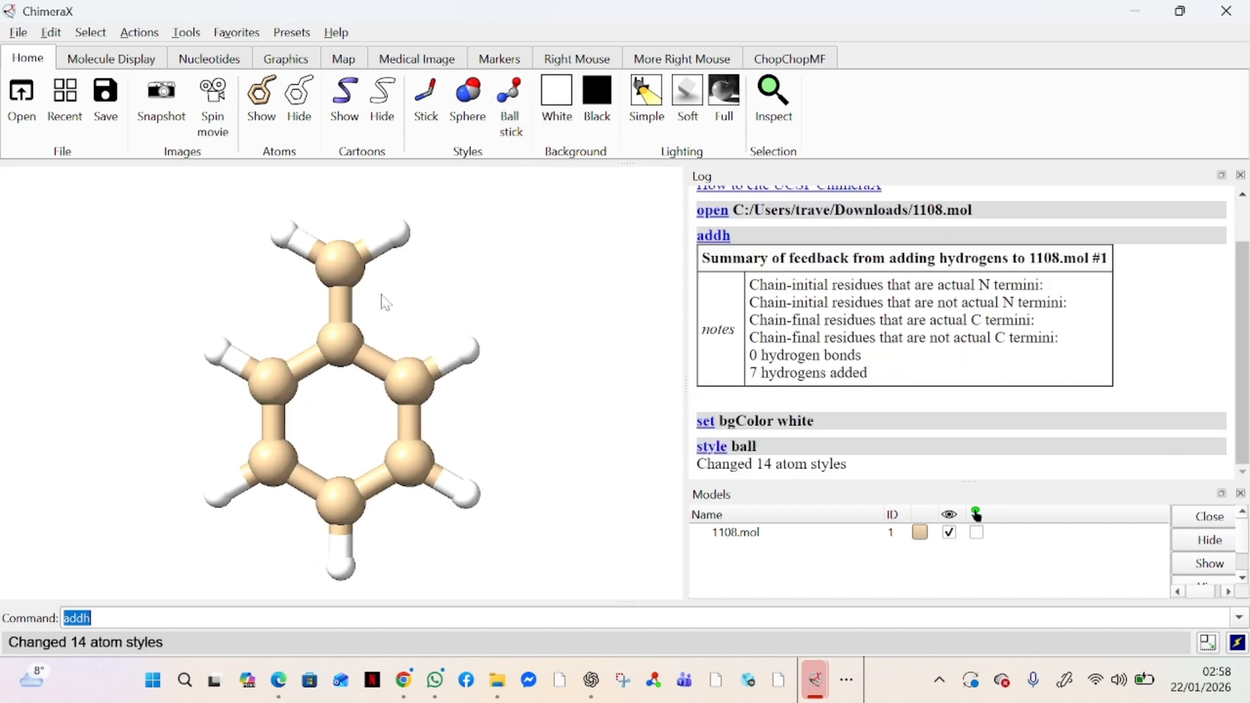
pyautogui.moveTo(426, 271); pyautogui.dragTo(432, 263)
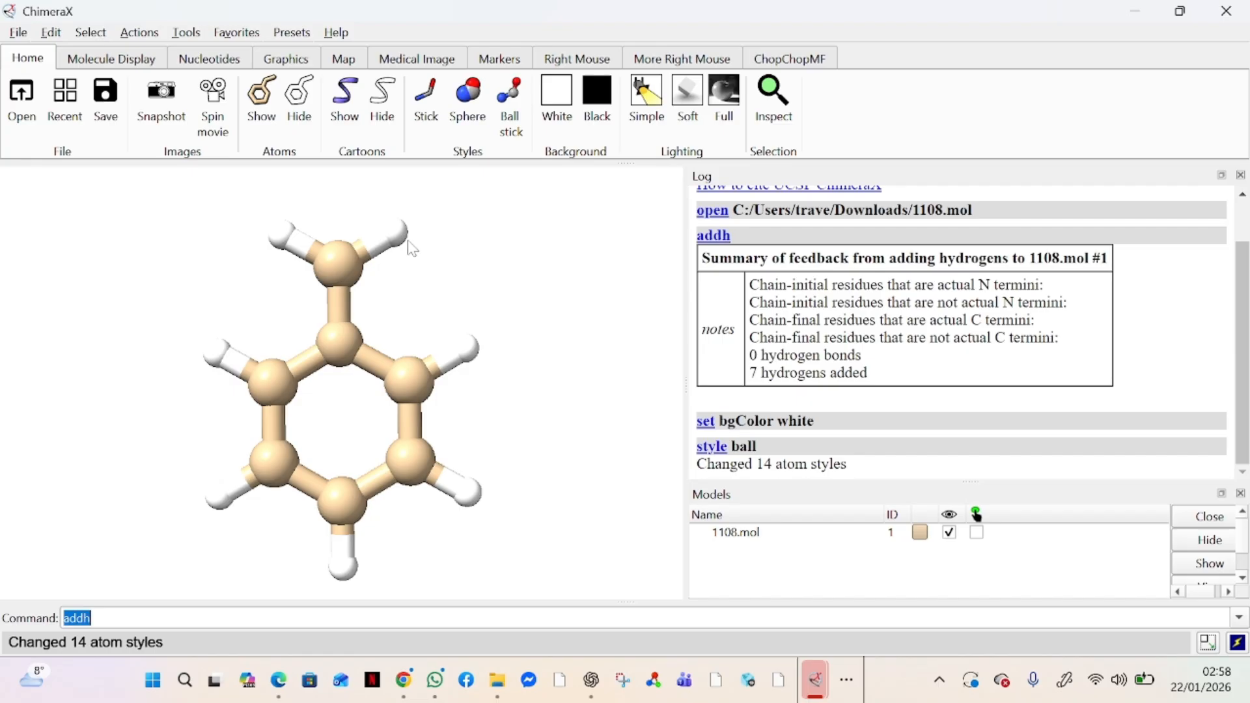
# Open the Save File dialog and examine the file formats available for saving the structure
pyautogui.click(18, 33)
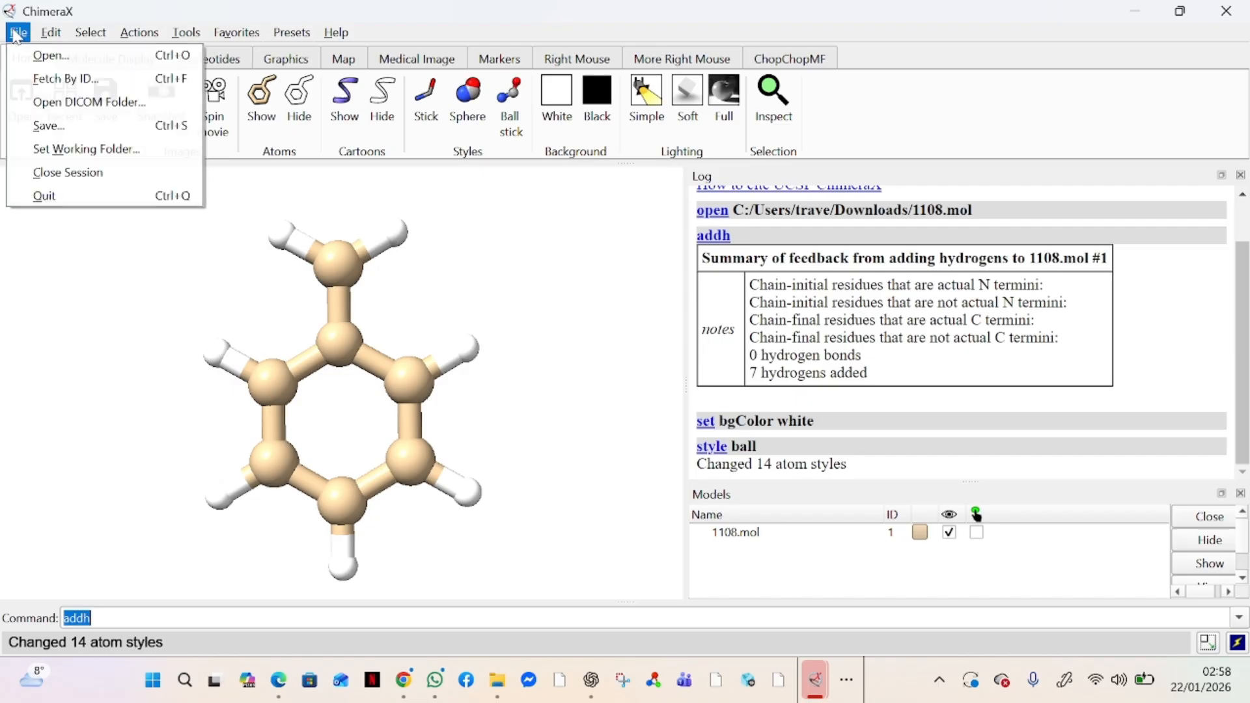
pyautogui.click(78, 133)
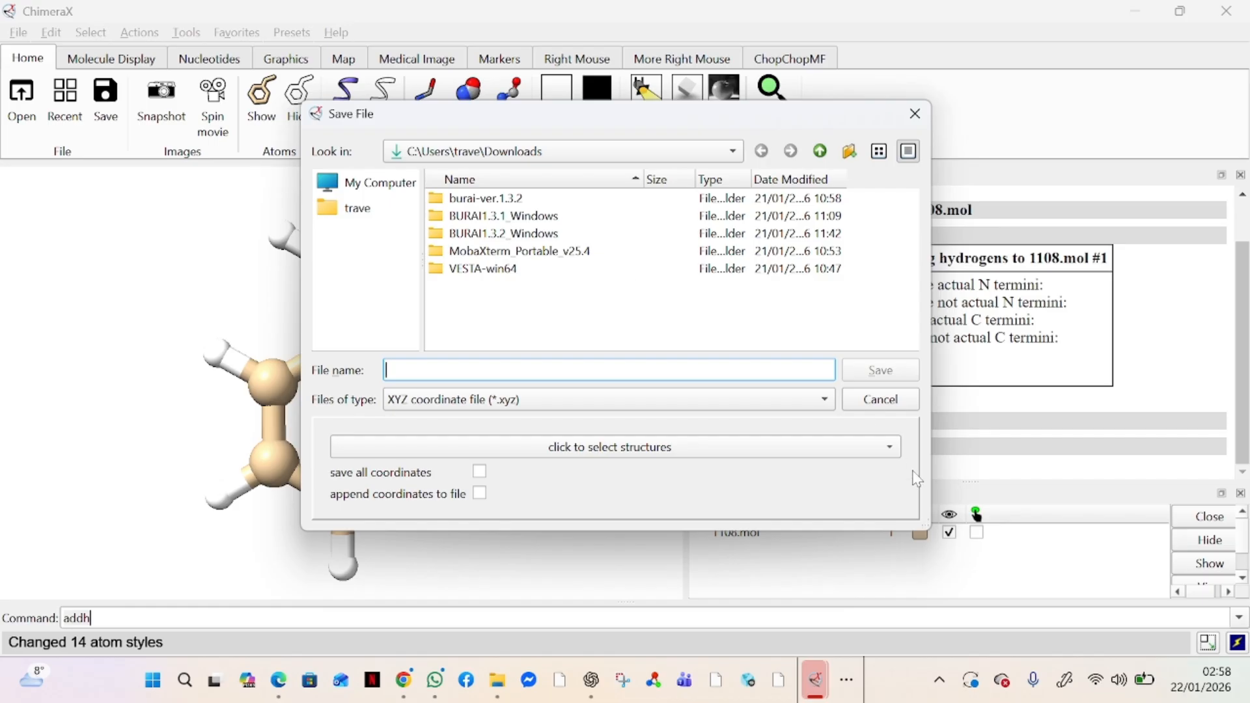
pyautogui.click(613, 401)
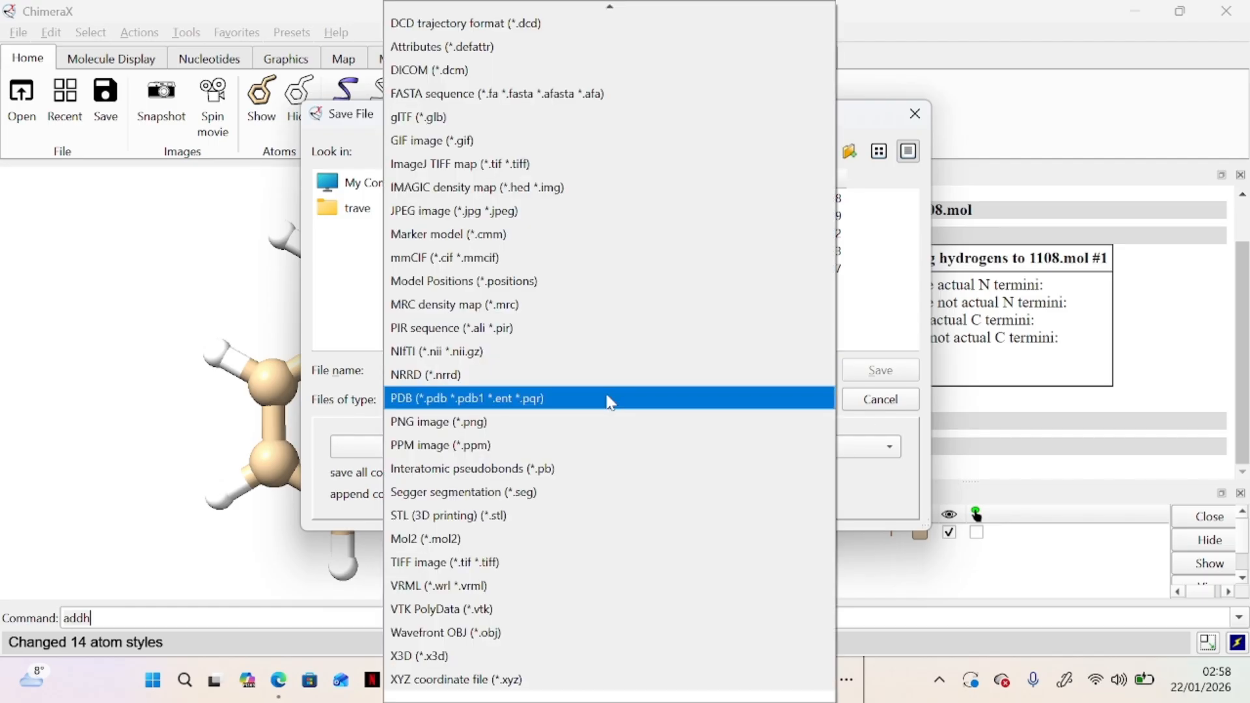
pyautogui.scroll(1, 556, 34)
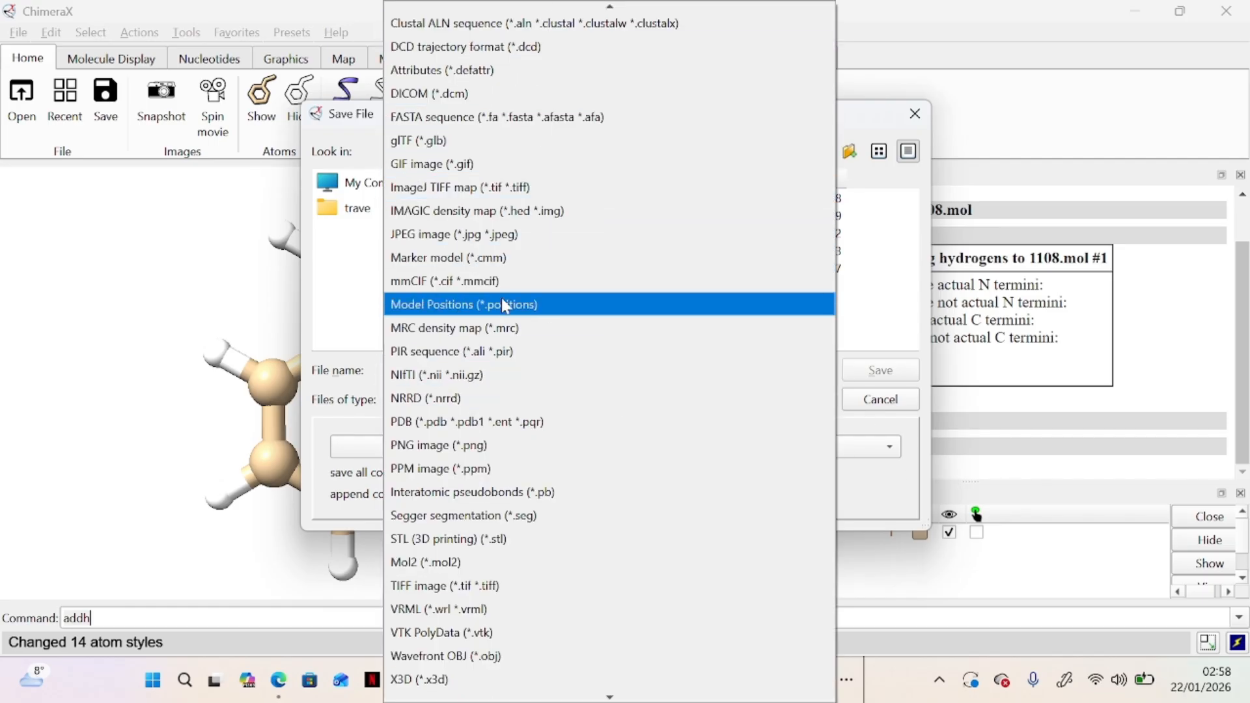
pyautogui.scroll(2, 507, 306)
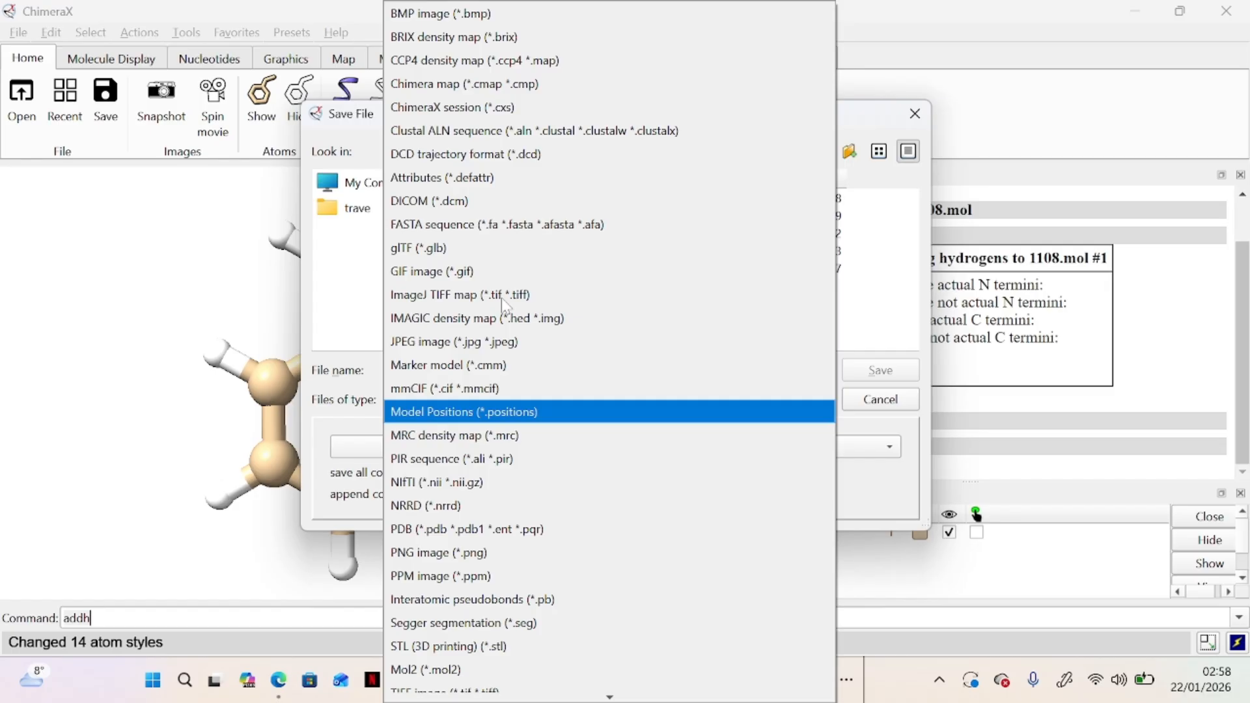
pyautogui.scroll(-2, 505, 306)
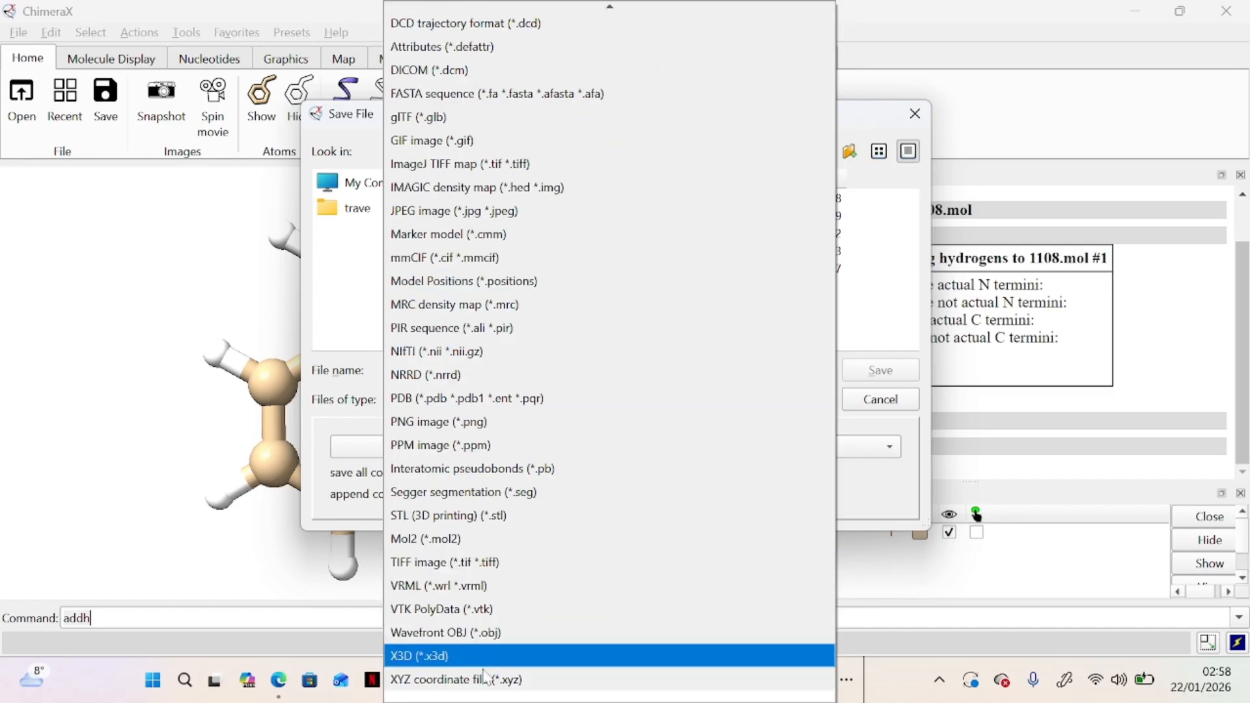
pyautogui.scroll(2, 582, 533)
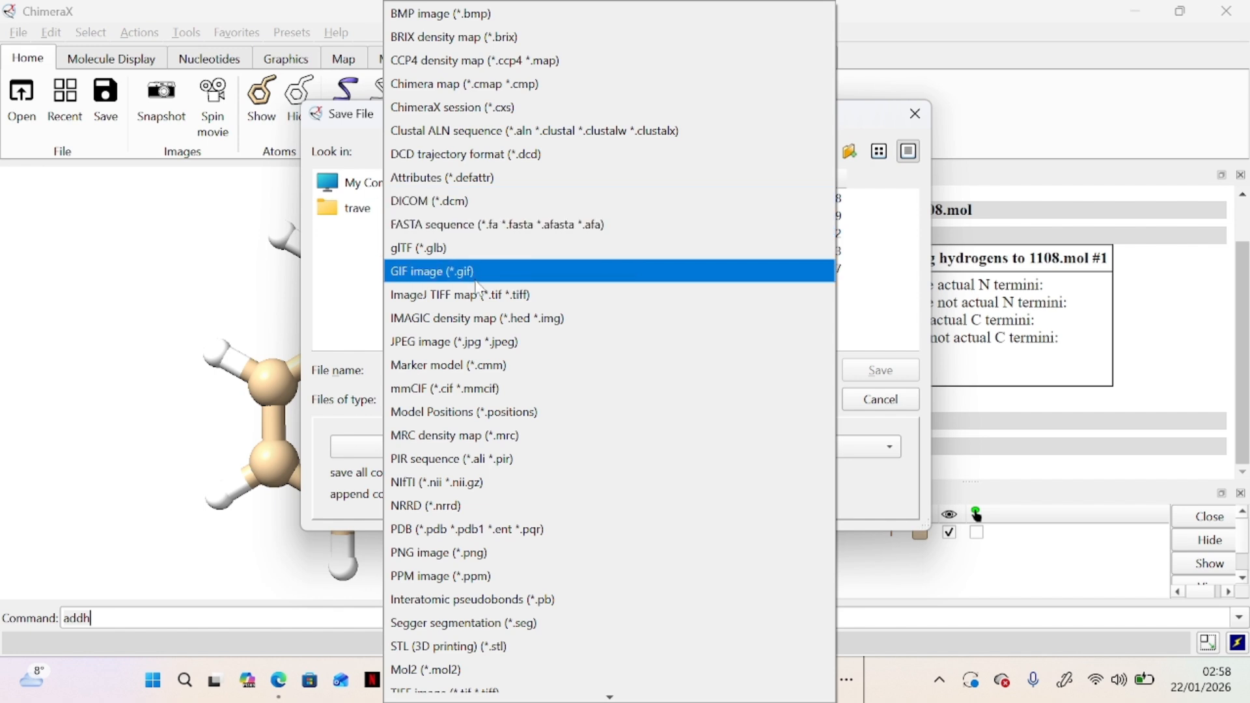
pyautogui.scroll(-1, 483, 333)
pyautogui.scroll(-1, 483, 334)
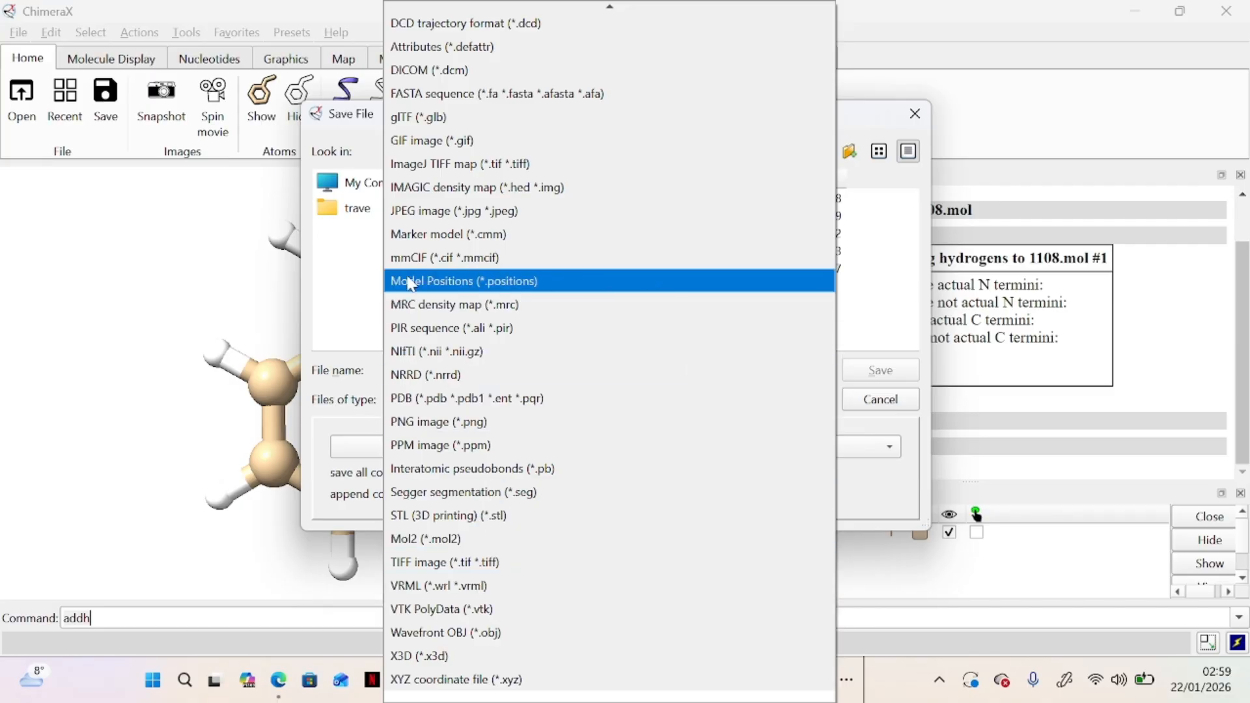
pyautogui.click(260, 257)
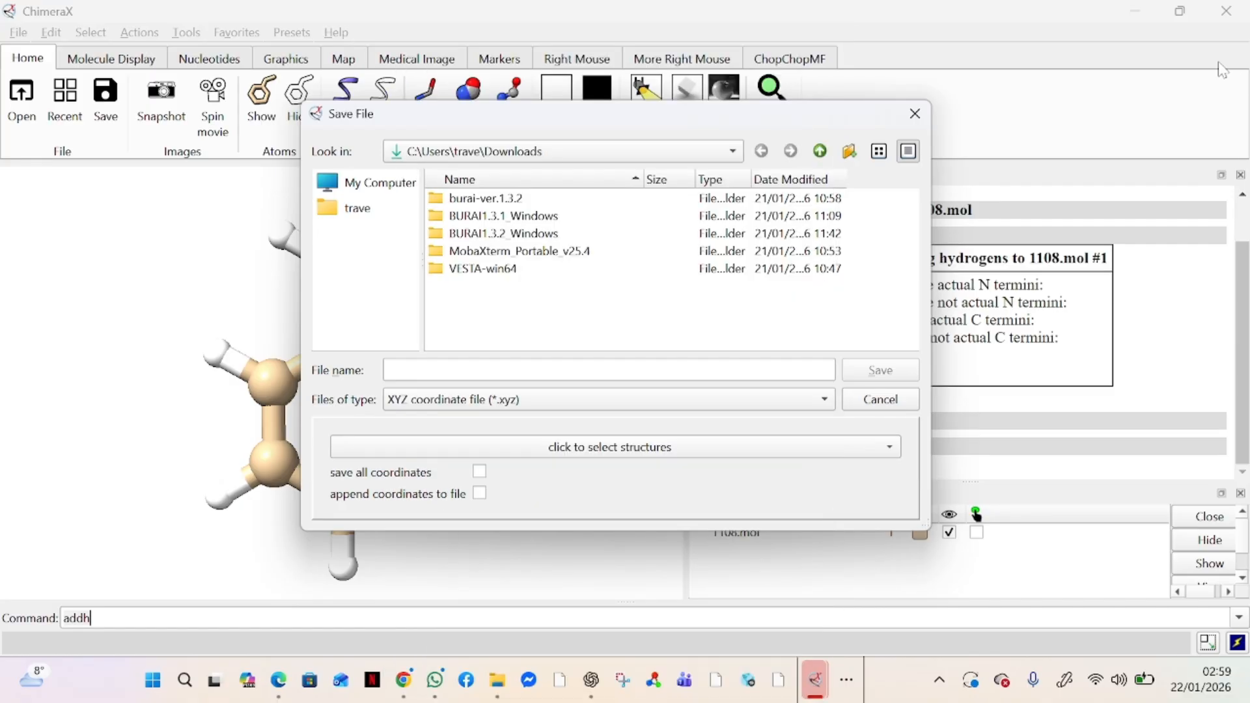
# Reopen the Save File dialog, choose the XYZ coordinate file format and name the file toluene
pyautogui.click(915, 114)
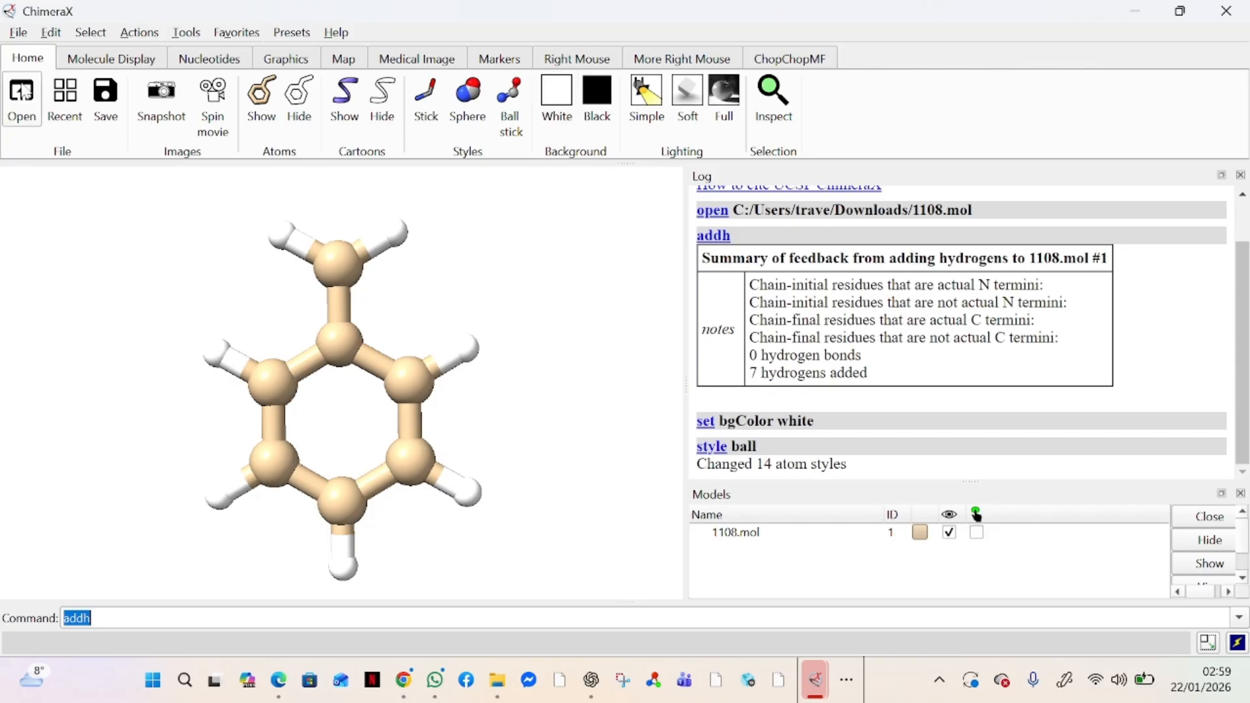
pyautogui.click(19, 32)
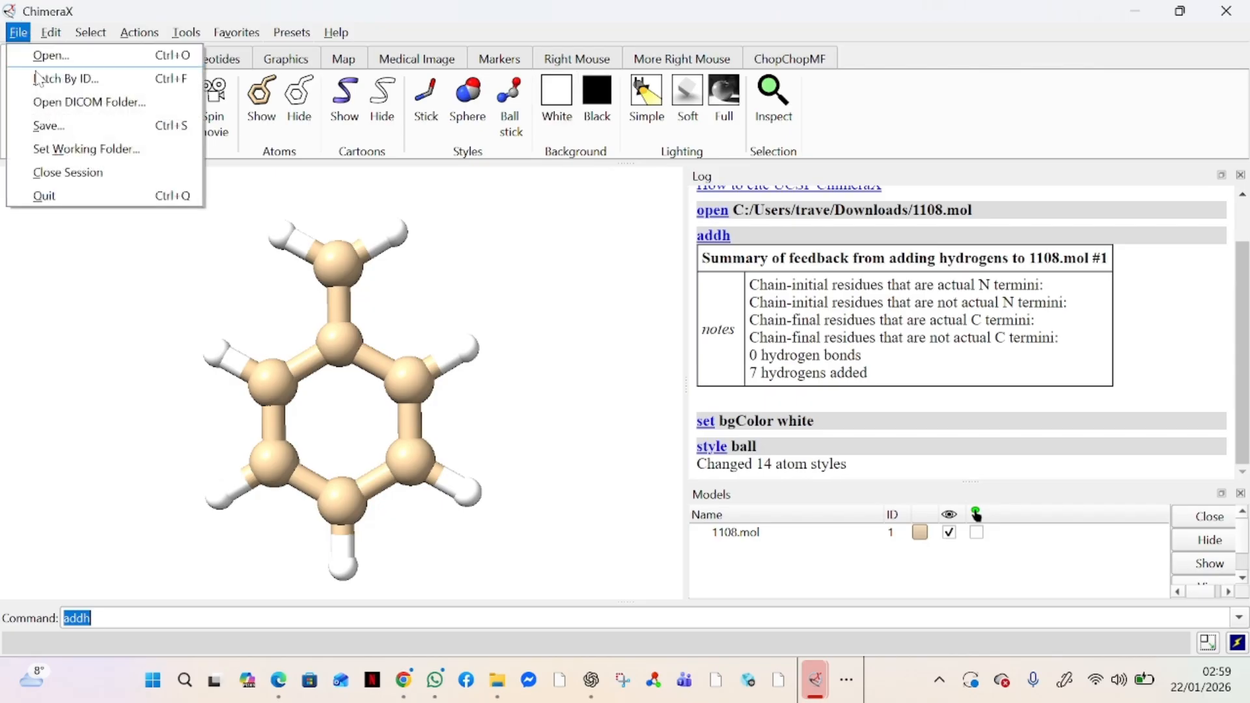
pyautogui.click(74, 127)
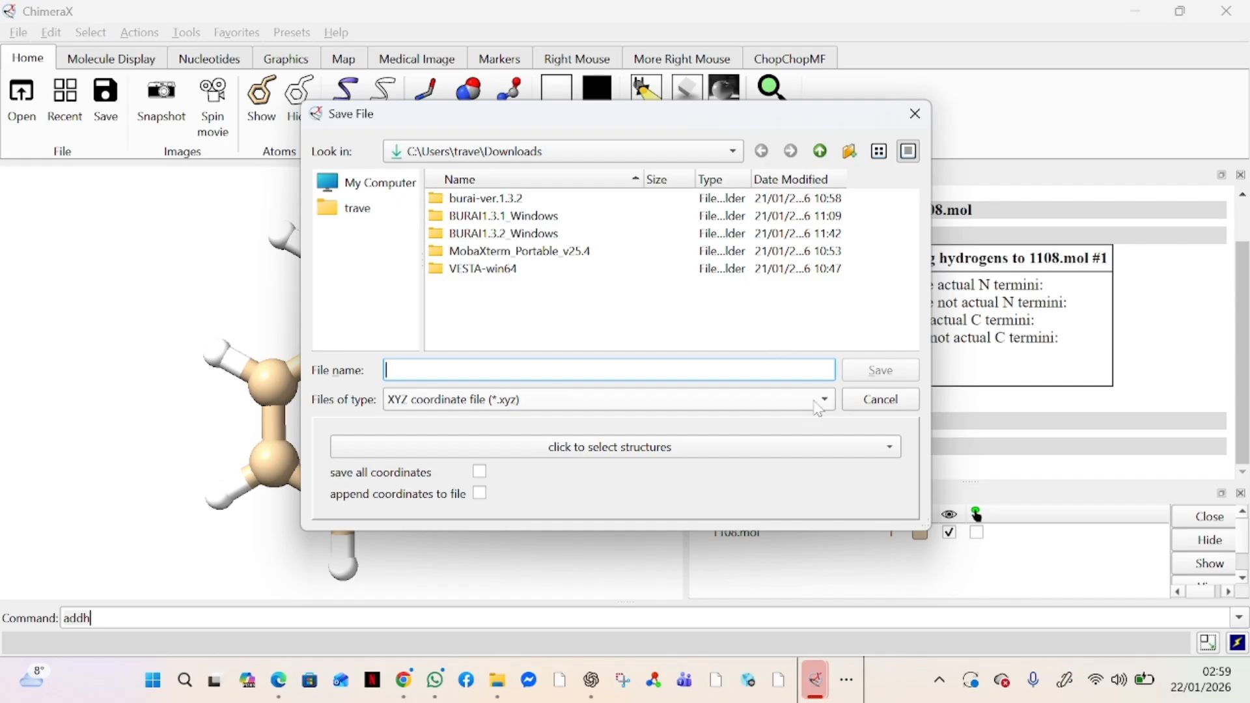
pyautogui.click(775, 409)
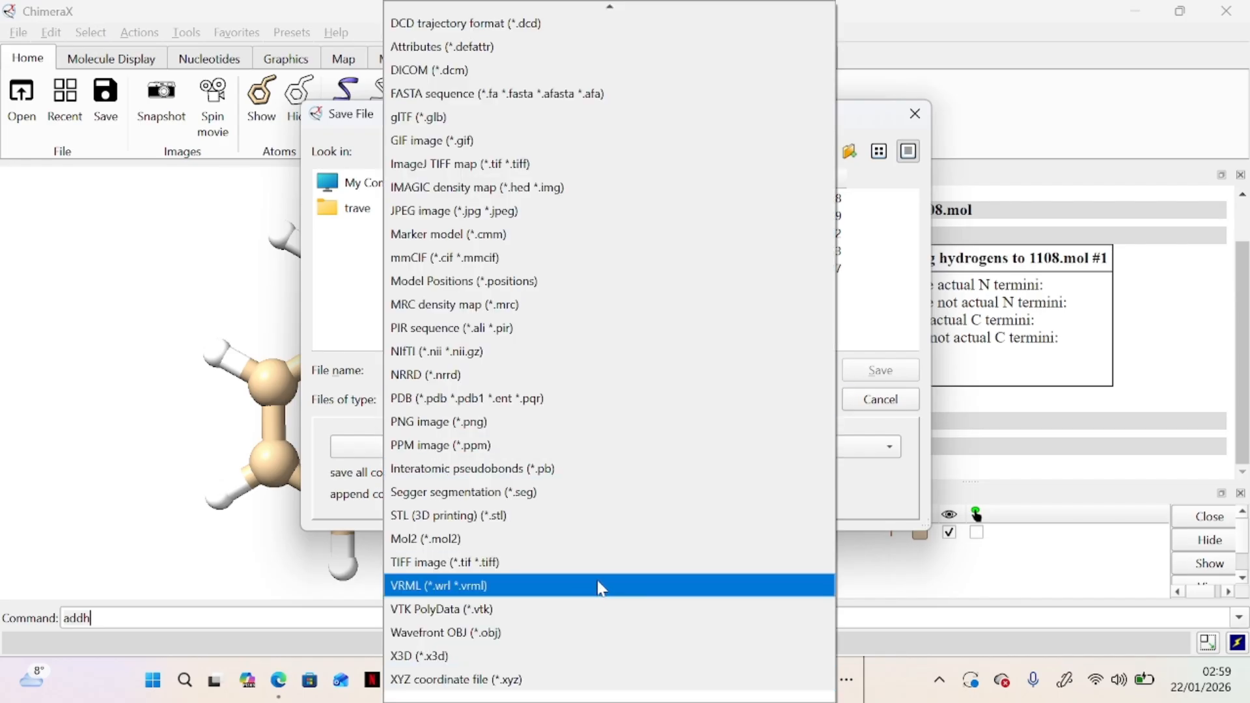
pyautogui.click(472, 680)
pyautogui.click(508, 370)
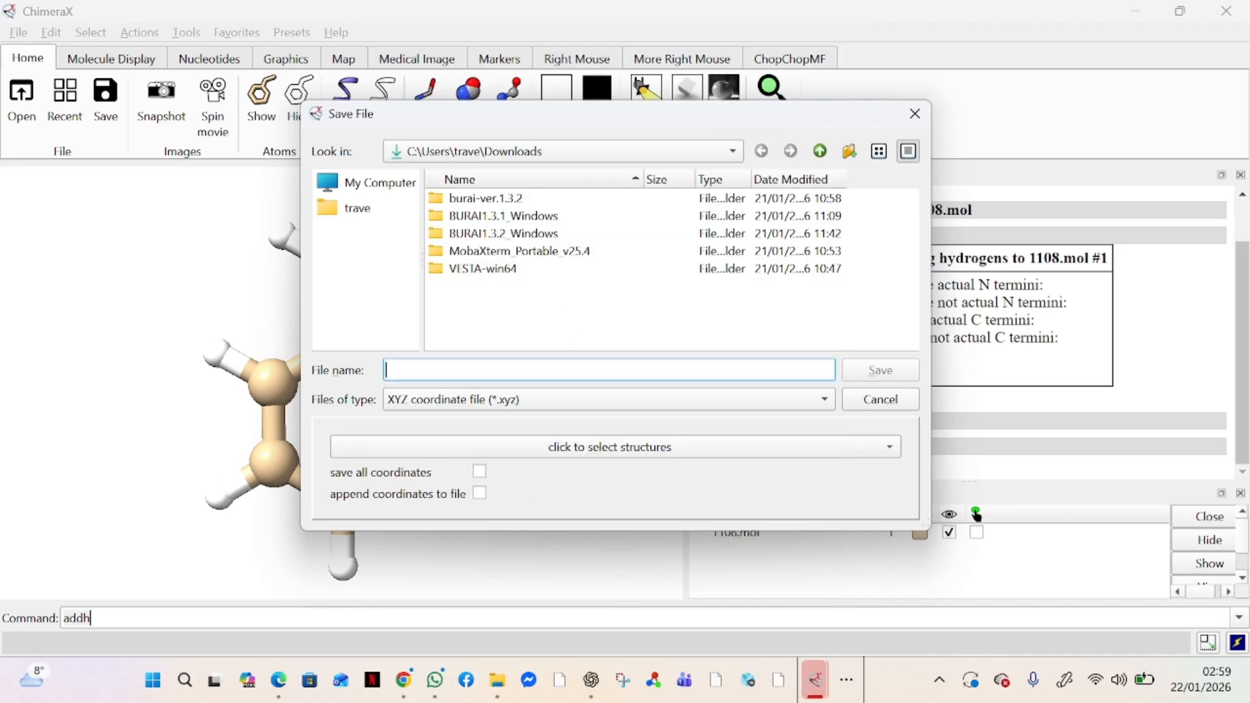
pyautogui.write('tol')
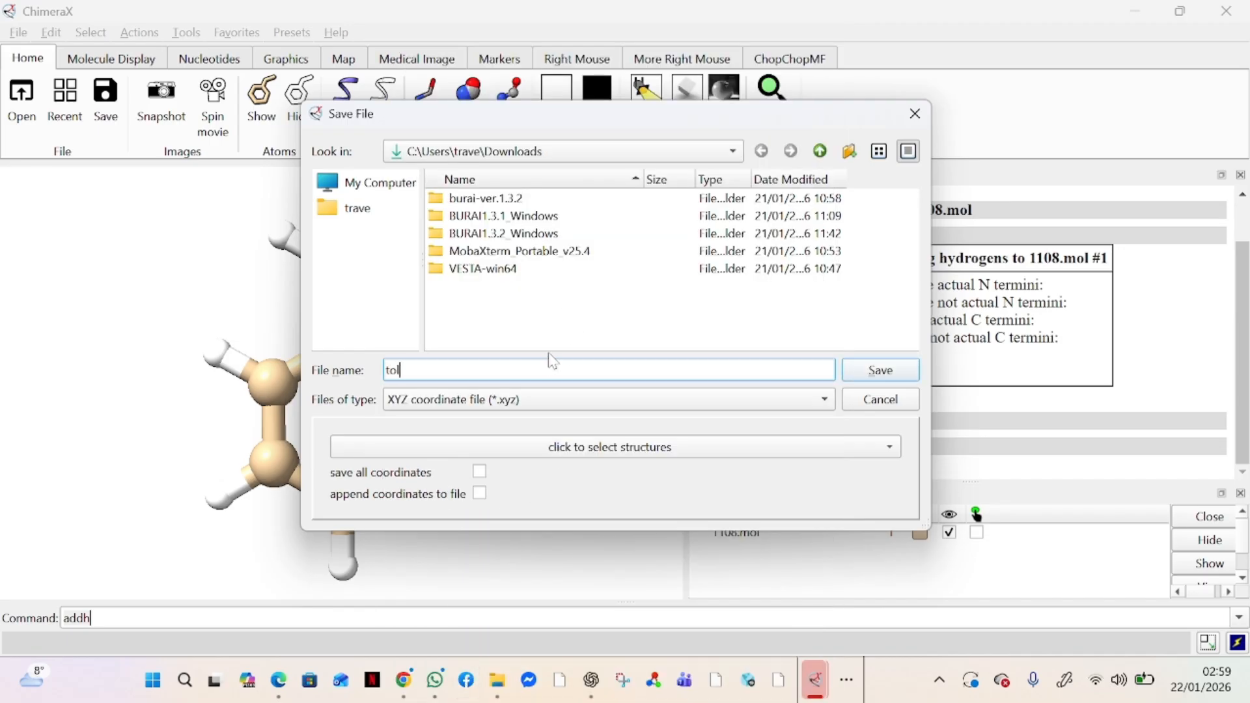
pyautogui.write('uene')
# Choose the Downloads folder as the destination and save the XYZ file there
pyautogui.click(361, 212)
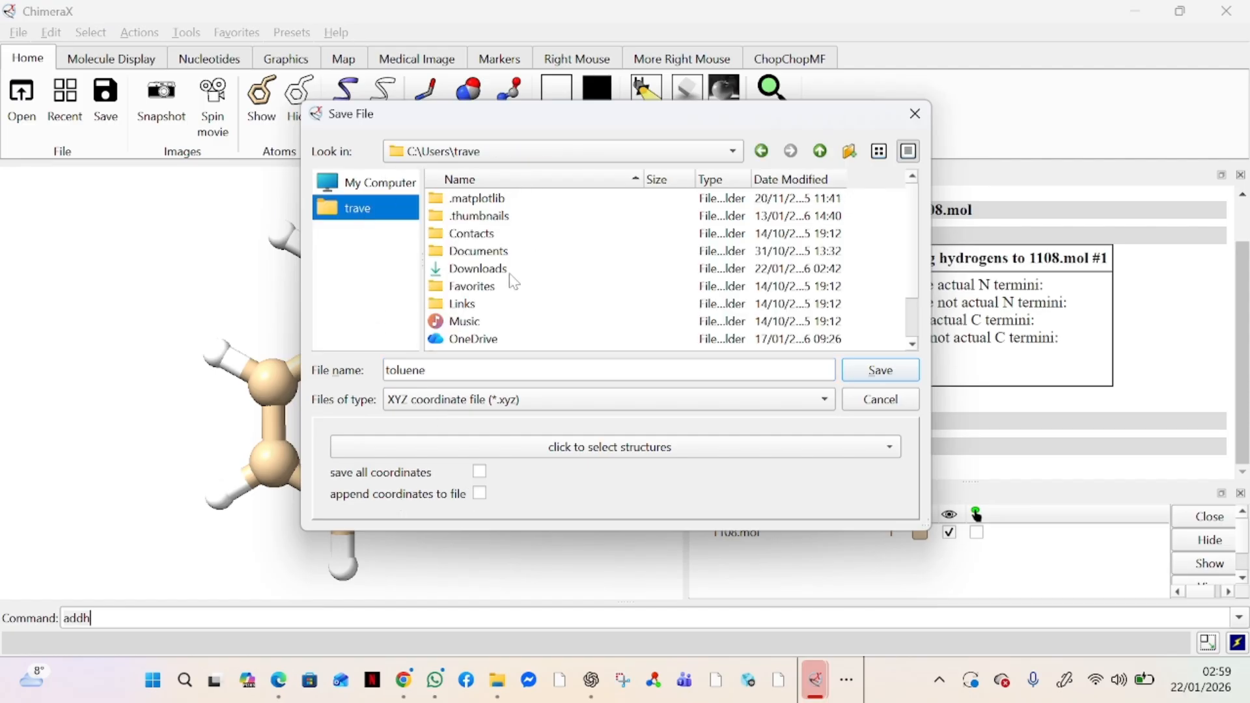
pyautogui.scroll(-2, 507, 295)
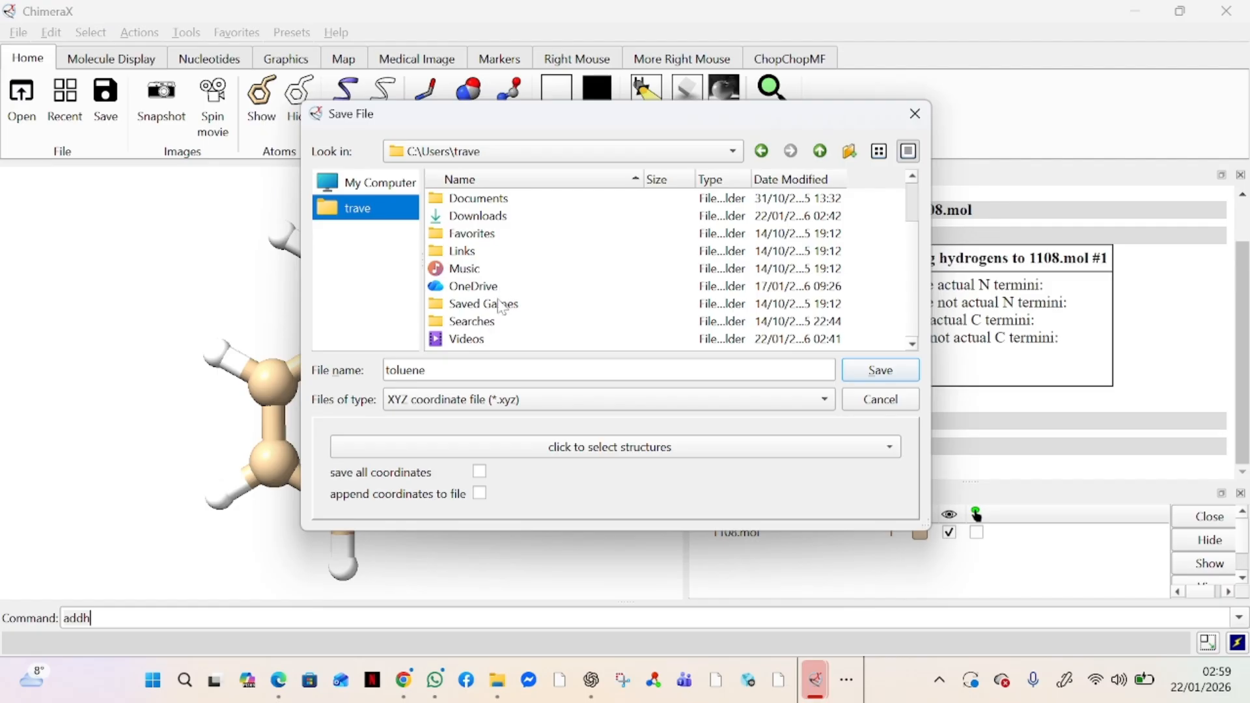
pyautogui.scroll(1, 505, 299)
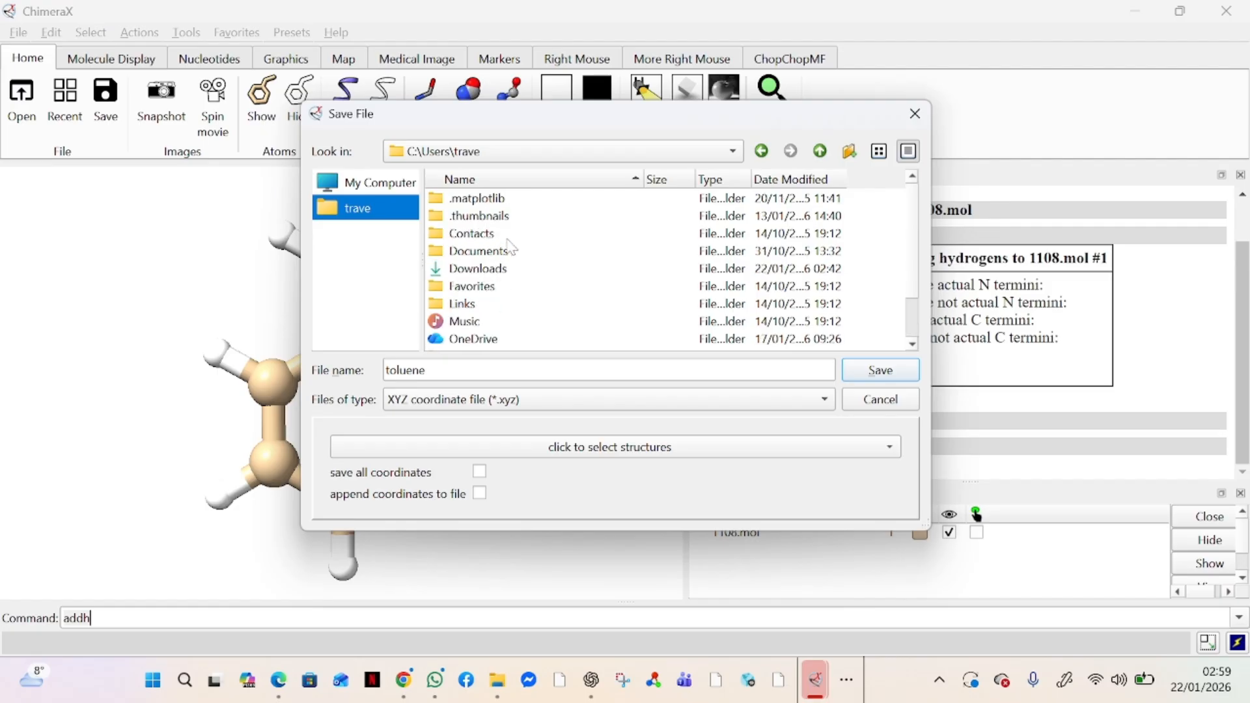
pyautogui.scroll(-1, 512, 248)
pyautogui.scroll(1, 513, 248)
pyautogui.click(499, 275)
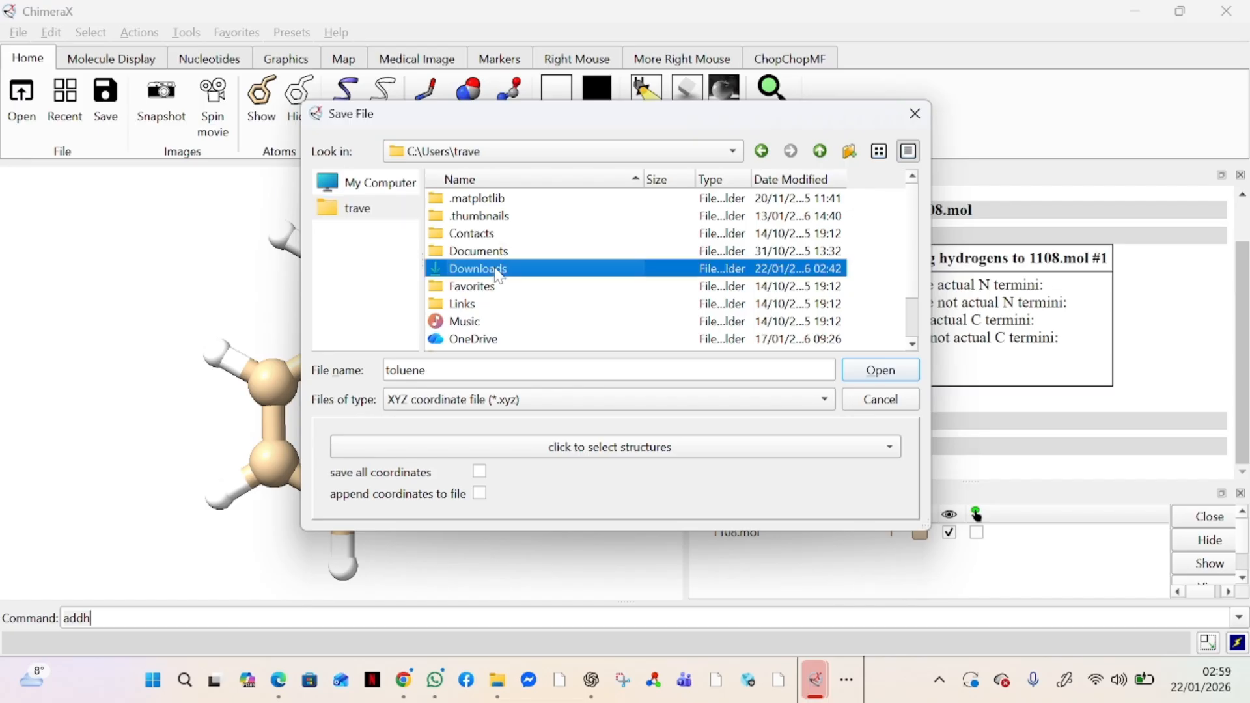
pyautogui.click(879, 371)
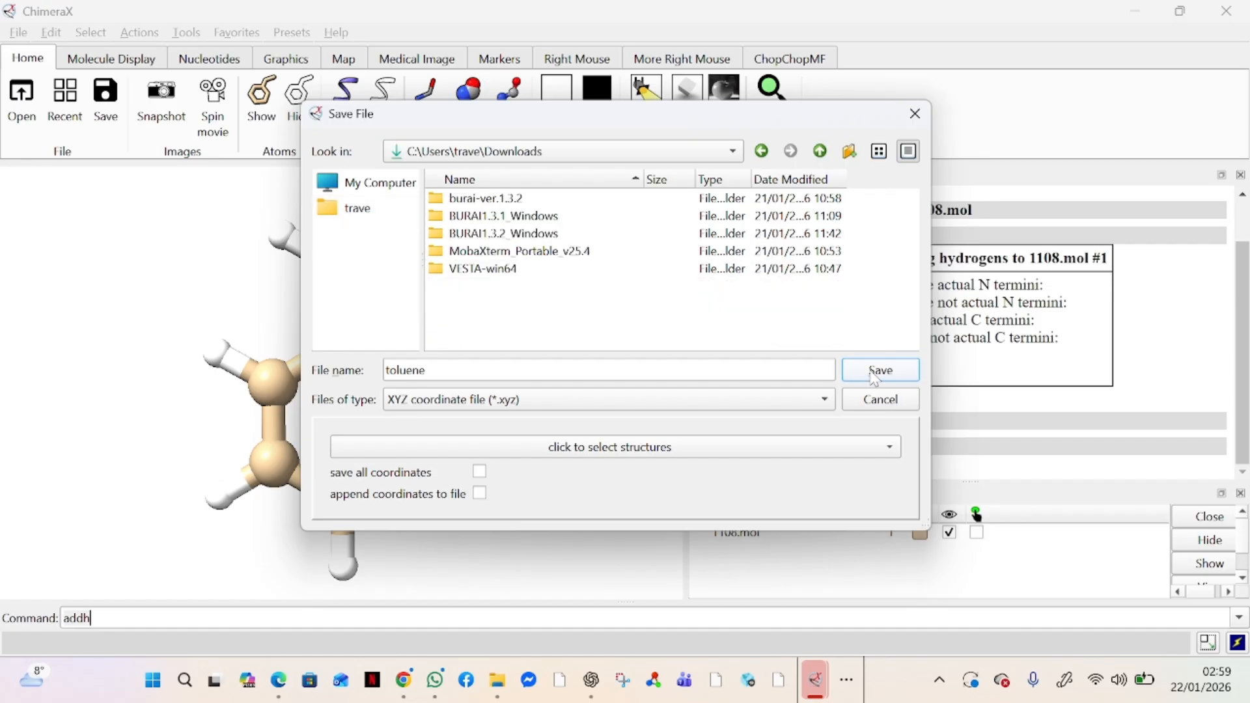
pyautogui.click(879, 371)
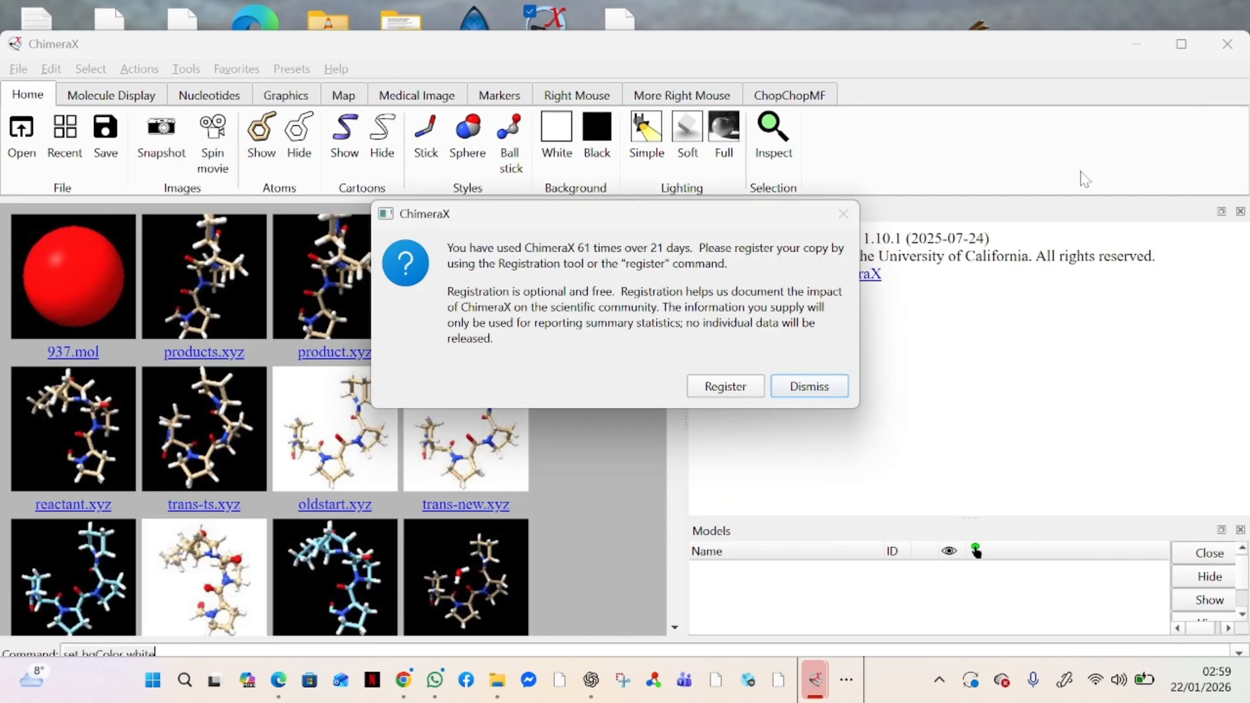
# Dismiss the ChimeraX registration reminder and minimize the ChimeraX window
pyautogui.click(825, 389)
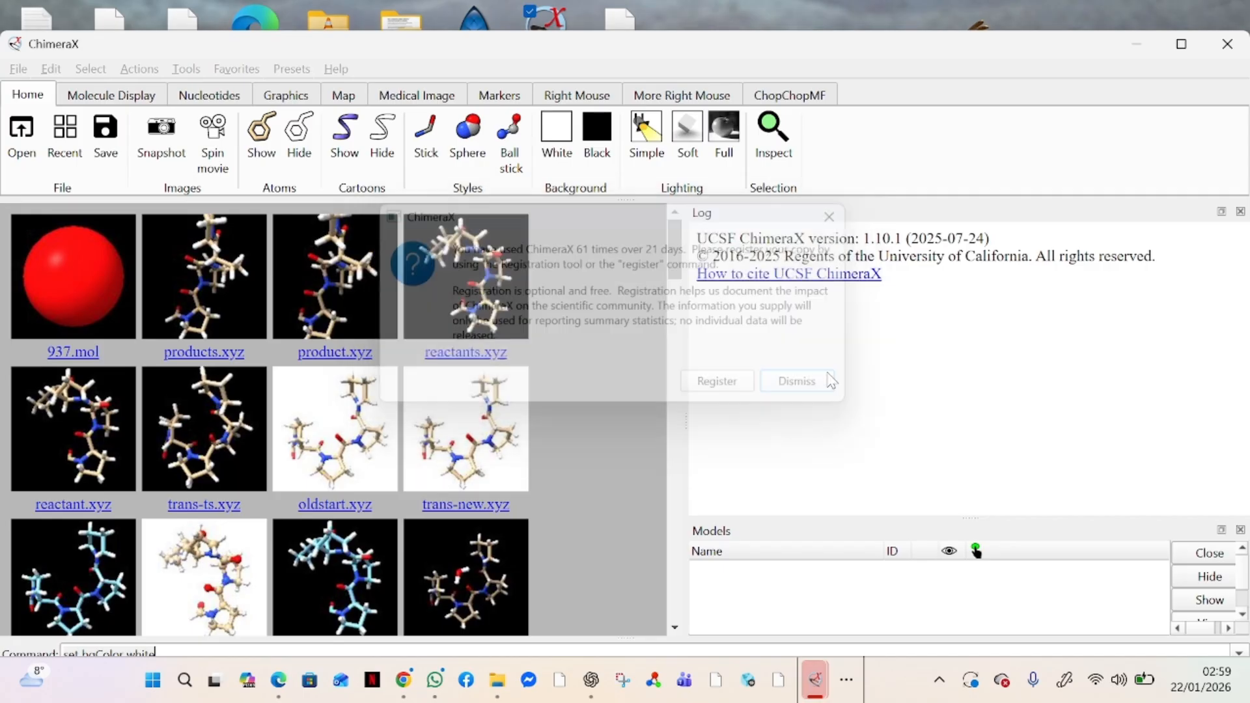
pyautogui.click(1134, 45)
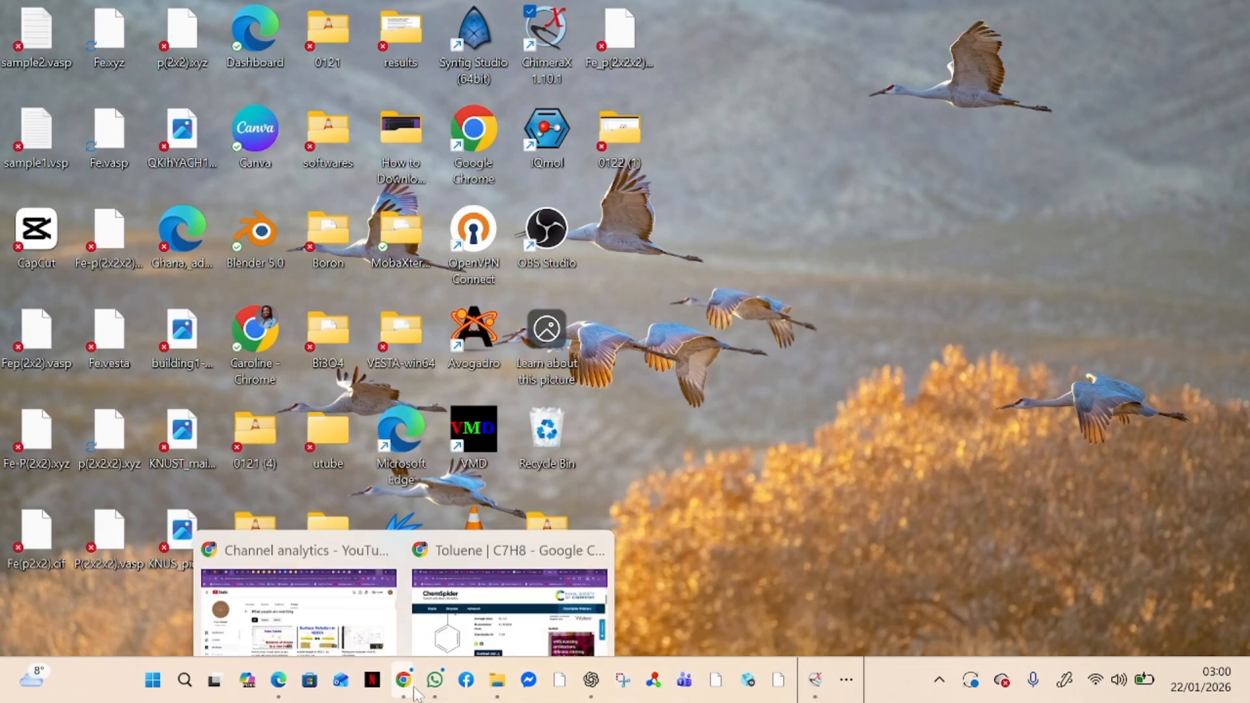
pyautogui.moveTo(425, 689)
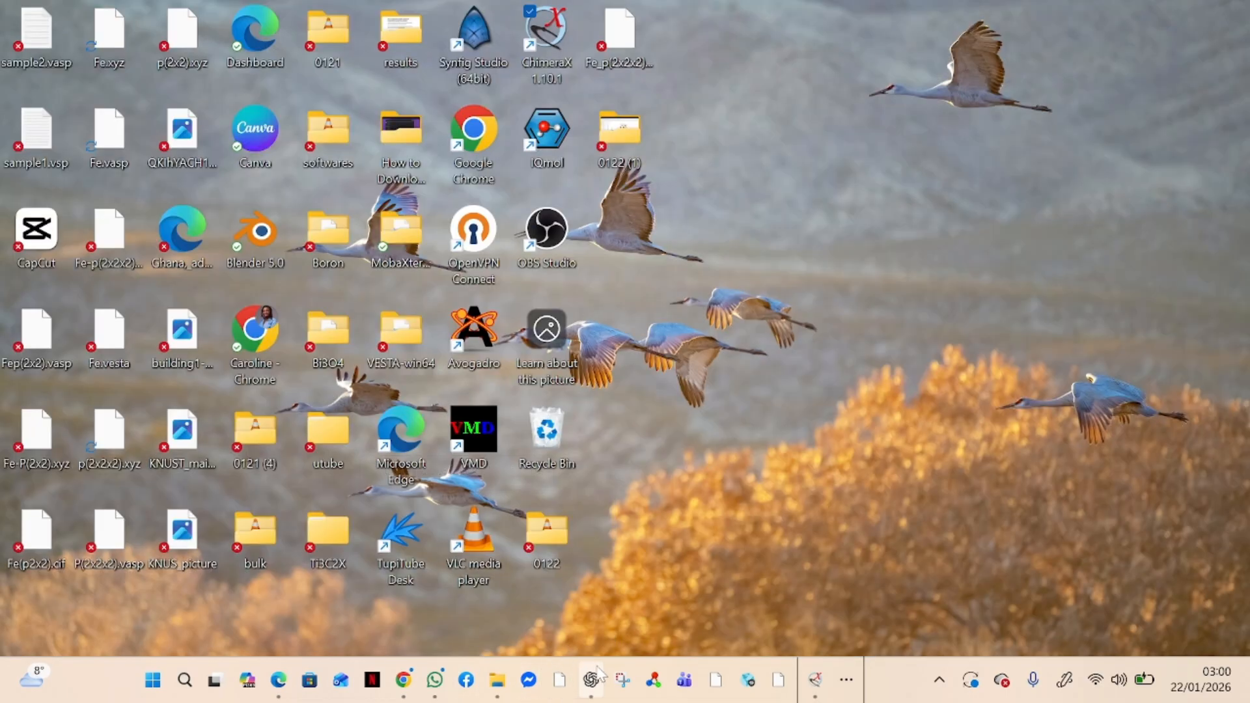
# Switch to VESTA and snap its window to the right half of the screen
pyautogui.click(848, 681)
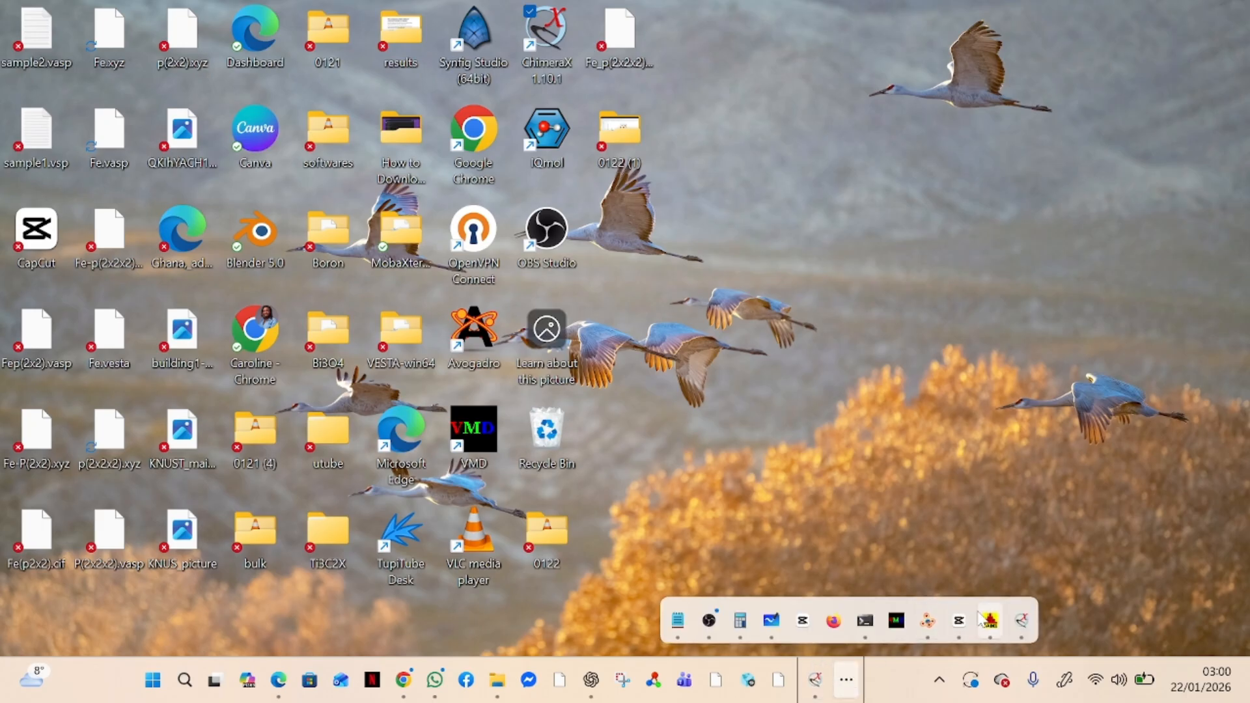
pyautogui.click(928, 622)
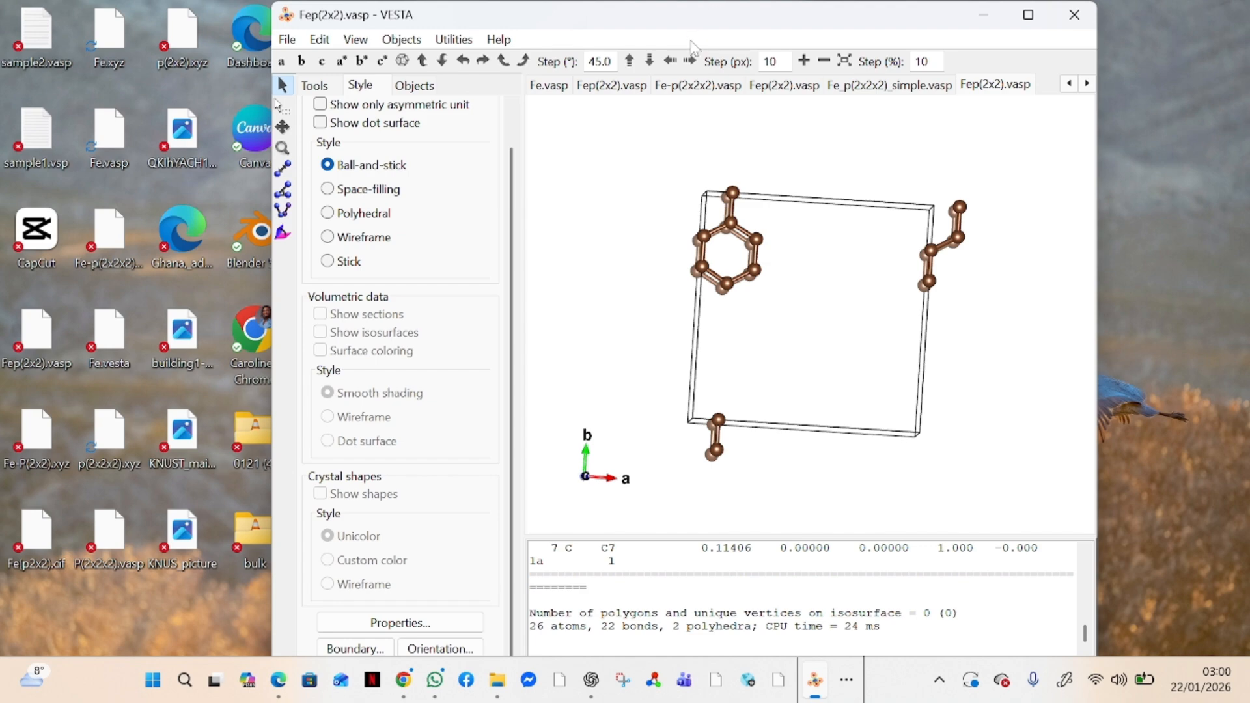
pyautogui.moveTo(706, 13); pyautogui.dragTo(1248, 70)
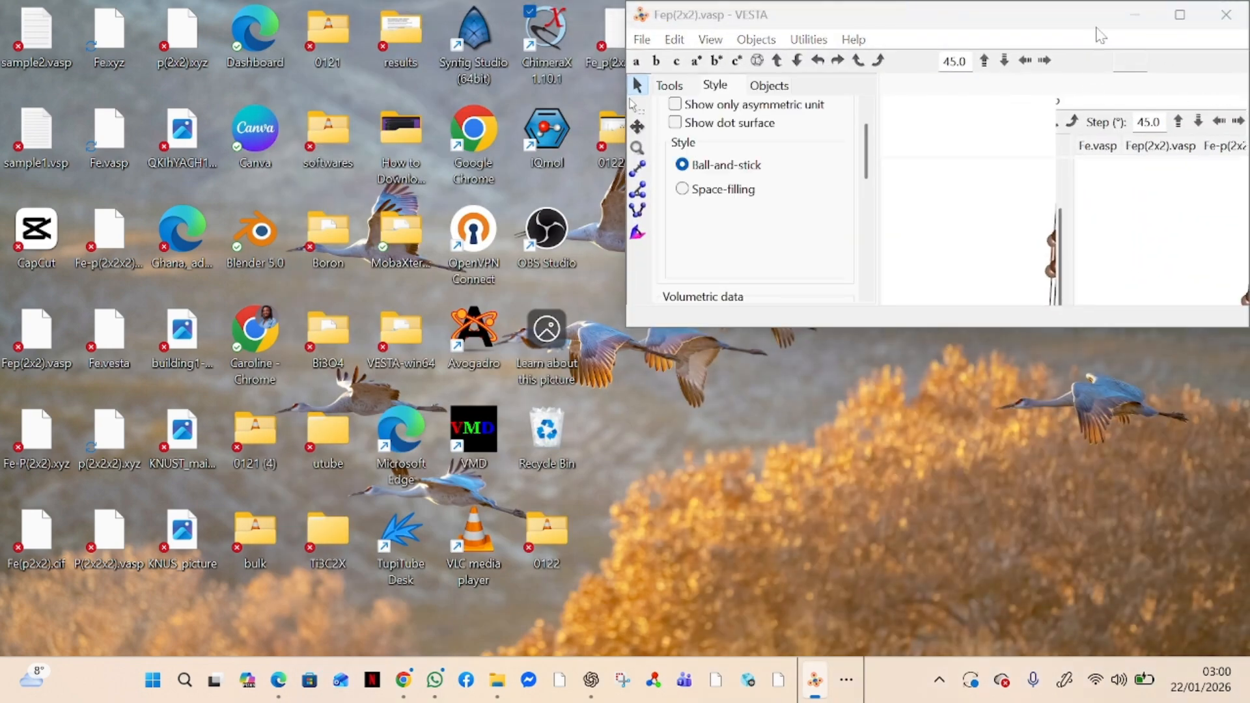
pyautogui.moveTo(1023, 13); pyautogui.dragTo(782, 190)
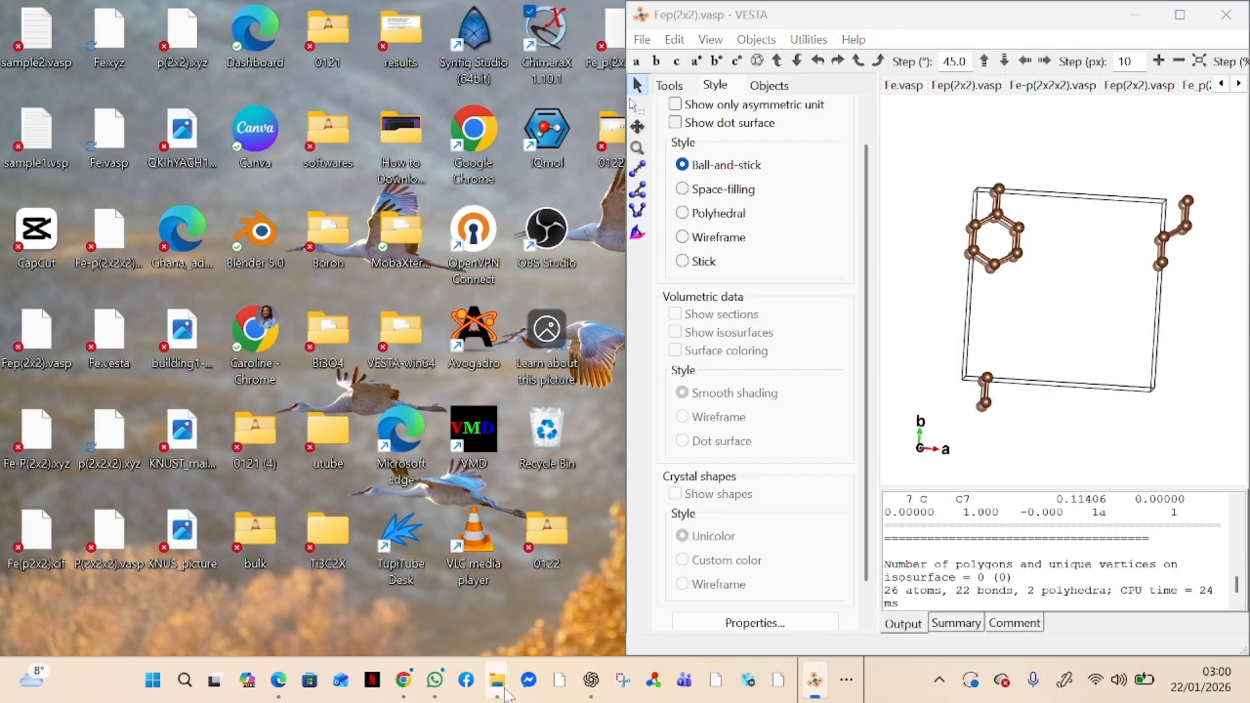
# Show the Downloads folder in File Explorer beside VESTA and load toluene.xyz from it into VESTA
pyautogui.moveTo(501, 685)
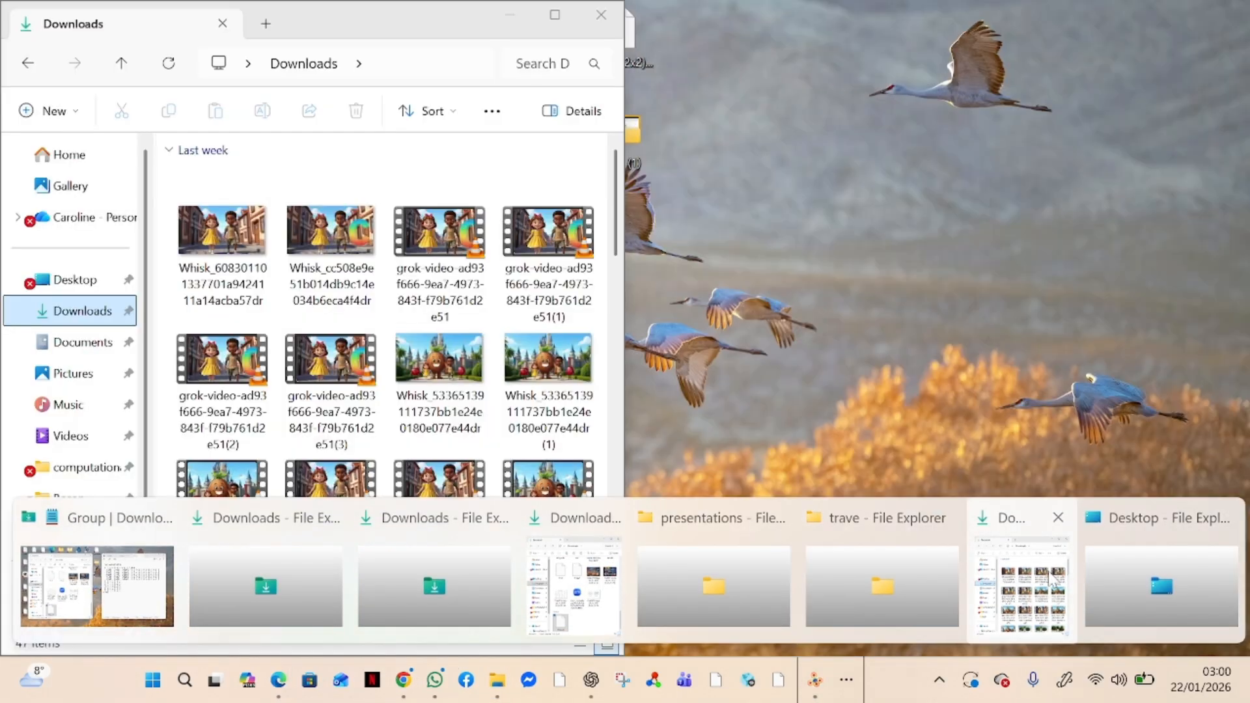
pyautogui.click(1048, 580)
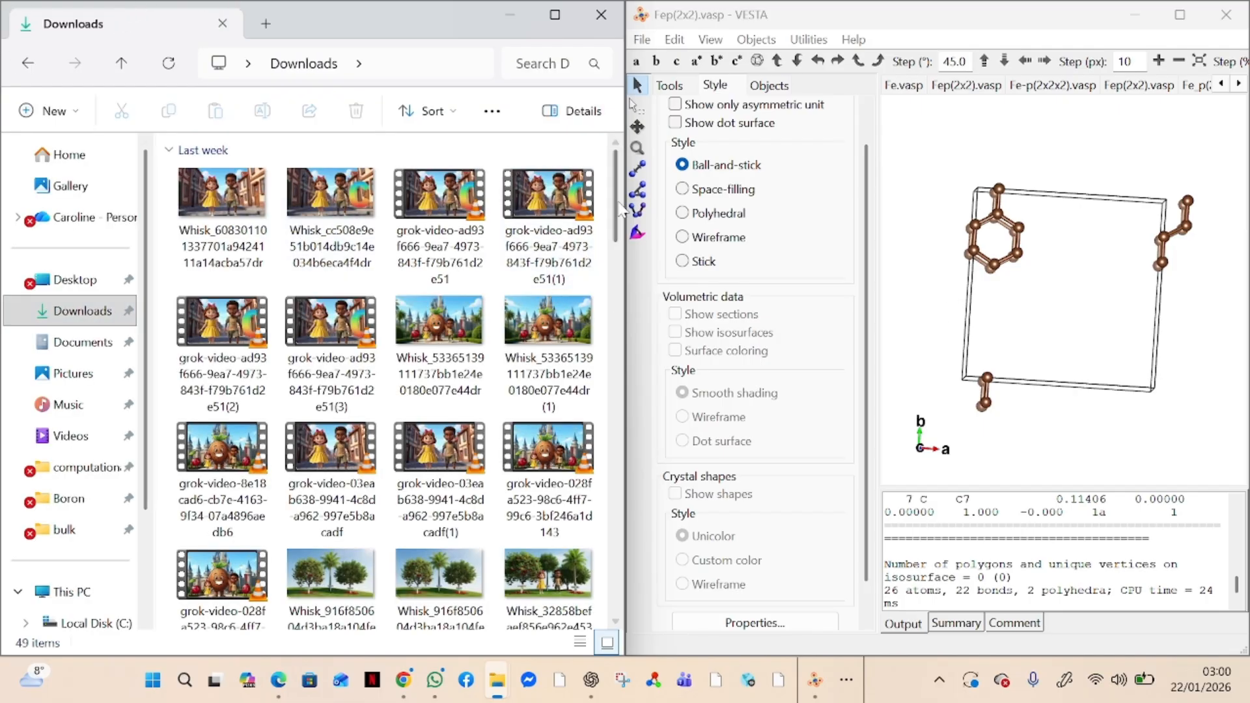
pyautogui.scroll(-1, 619, 238)
pyautogui.moveTo(619, 238); pyautogui.dragTo(573, 573)
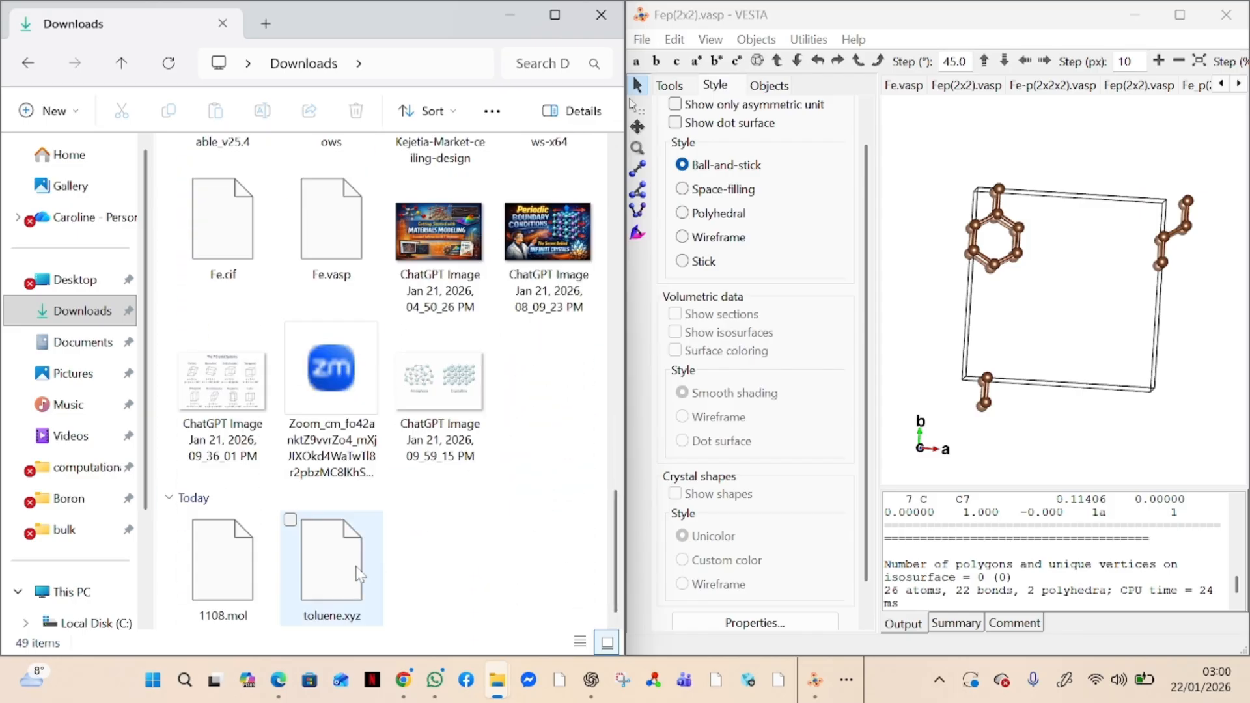
pyautogui.moveTo(350, 586); pyautogui.dragTo(983, 365)
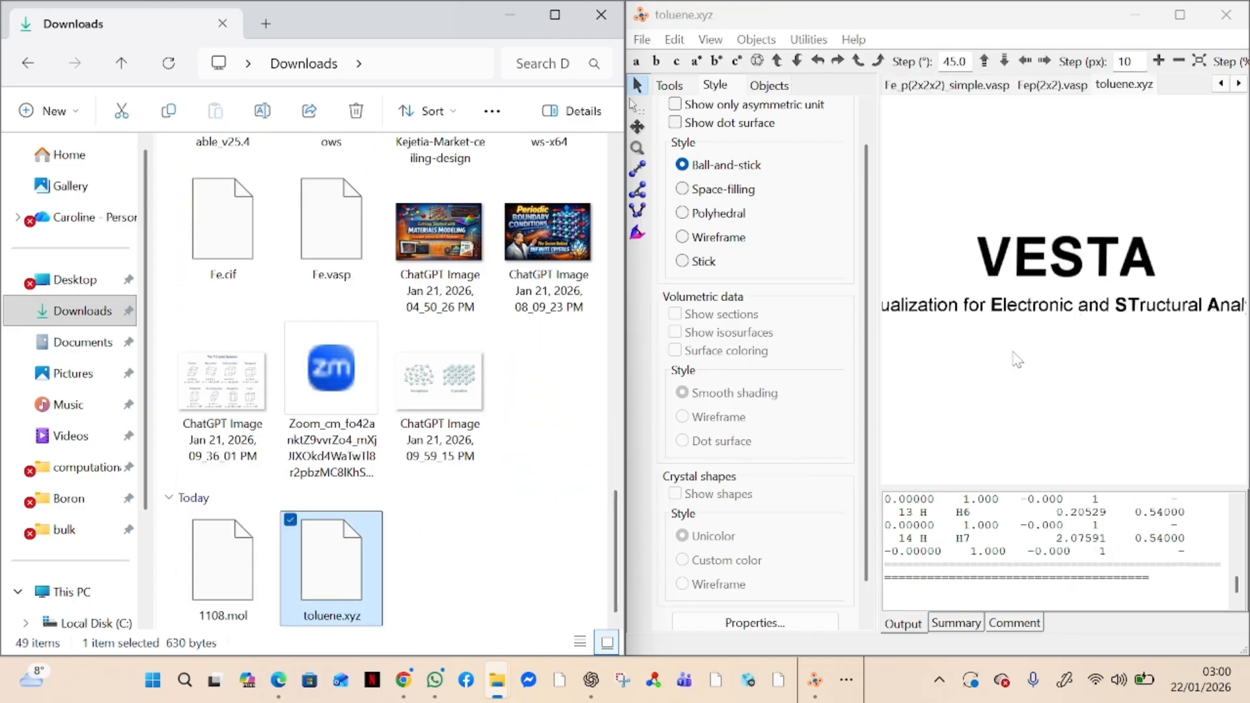
# Maximize the VESTA window and rotate the toluene molecule to inspect it from different angles
pyautogui.click(1189, 17)
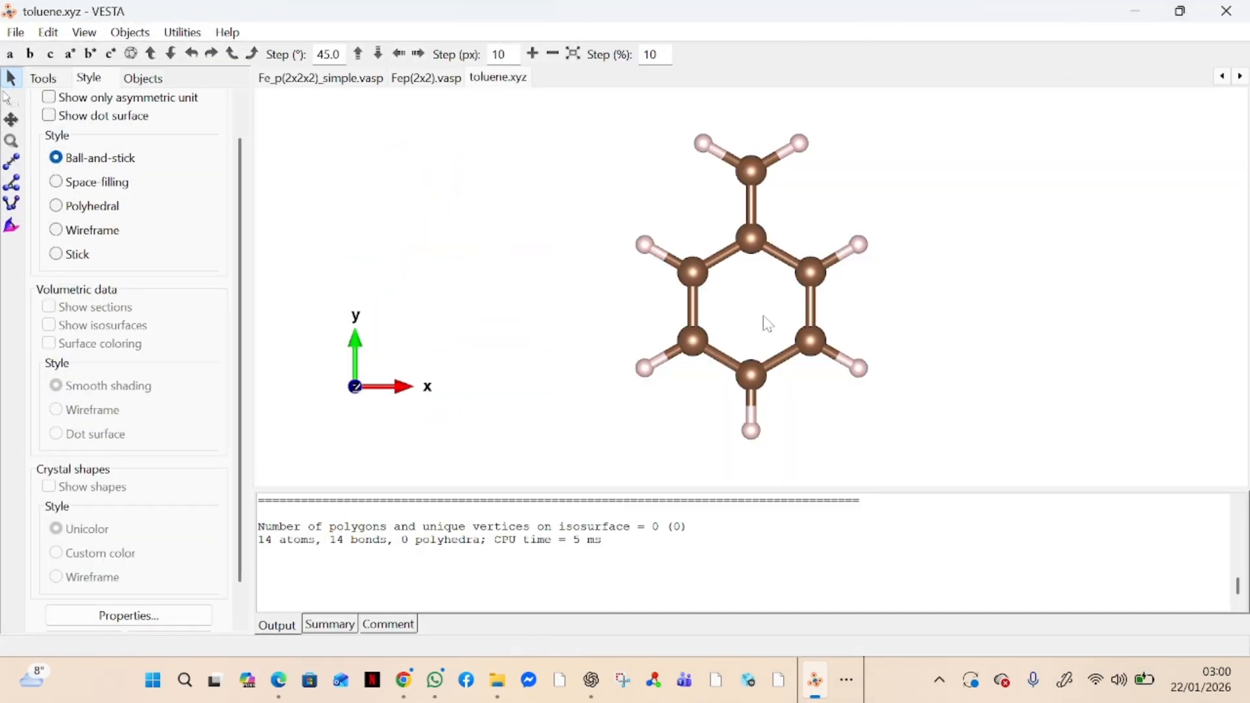
pyautogui.moveTo(767, 323); pyautogui.dragTo(785, 299)
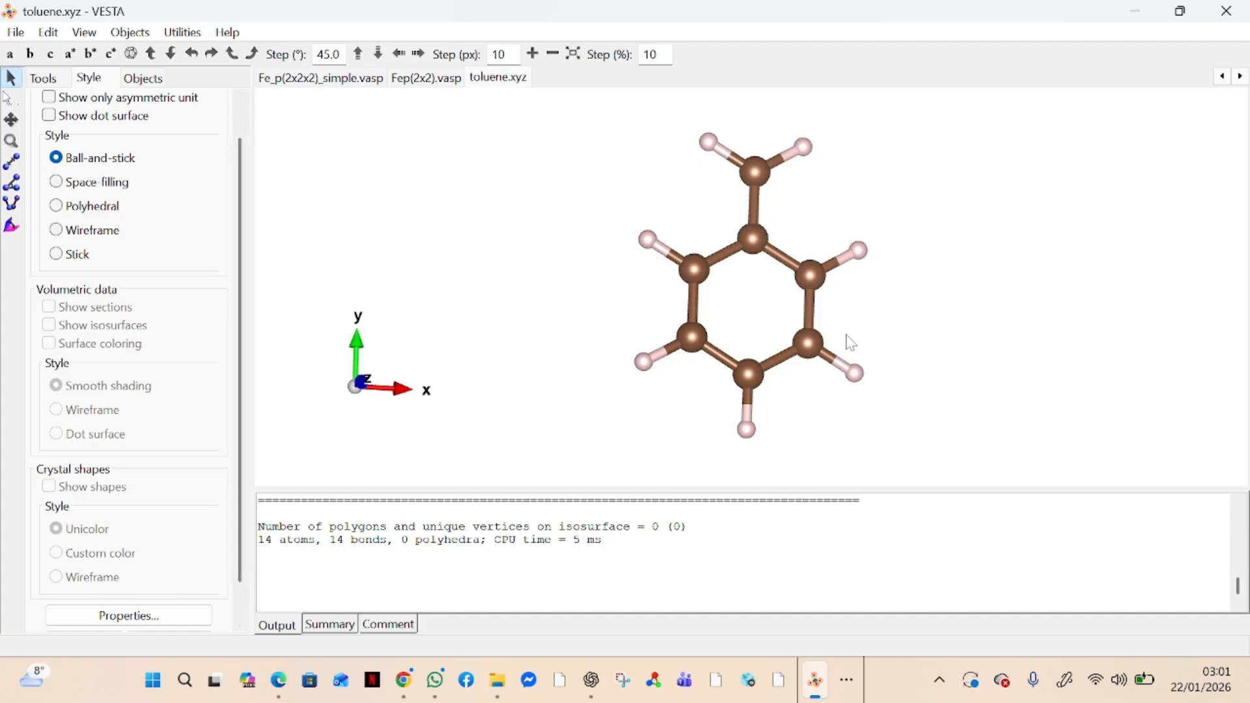
pyautogui.moveTo(846, 315); pyautogui.dragTo(654, 396)
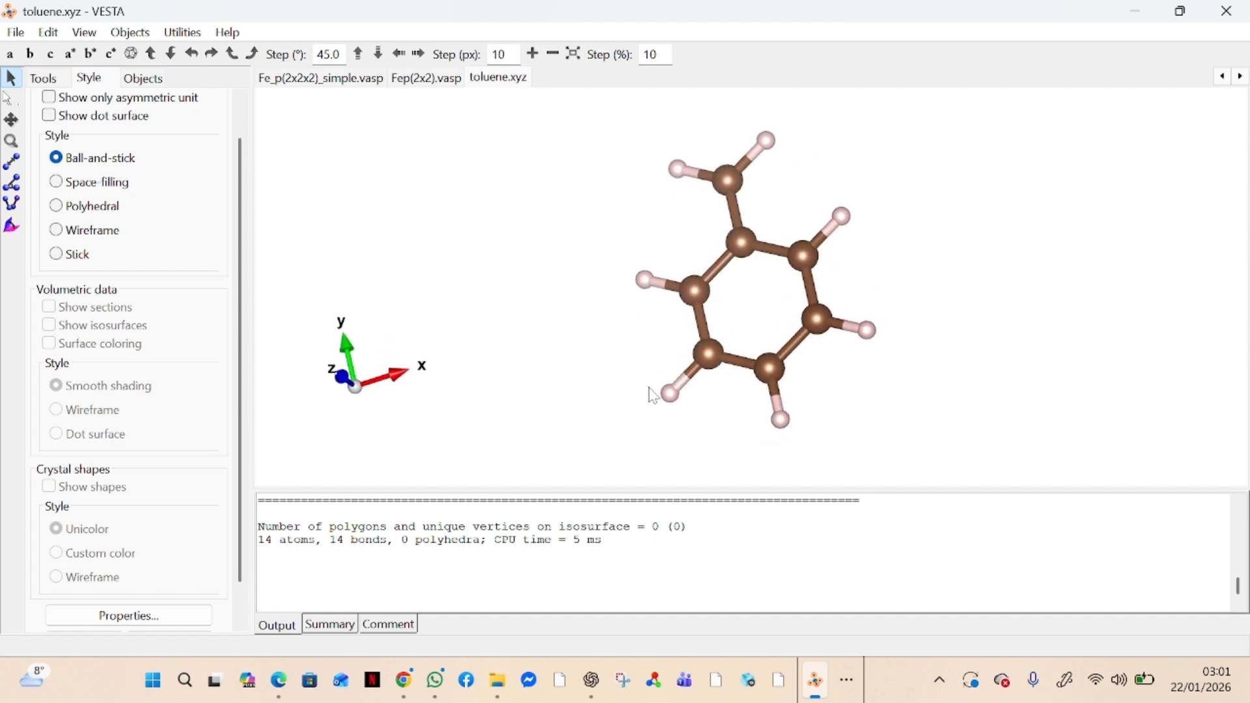
# Select the methyl carbon and three adjoining ring carbons individually, then apply a box selection across the ring and its hydrogens
pyautogui.click(11, 100)
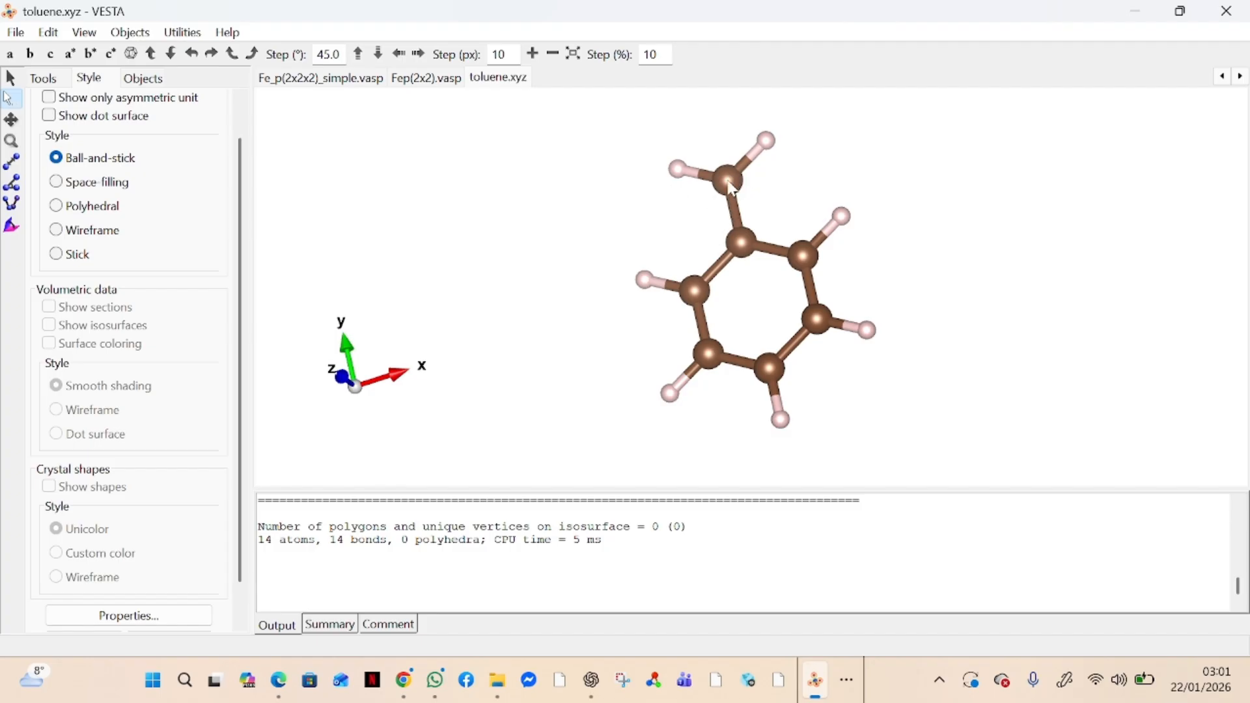
pyautogui.click(730, 182)
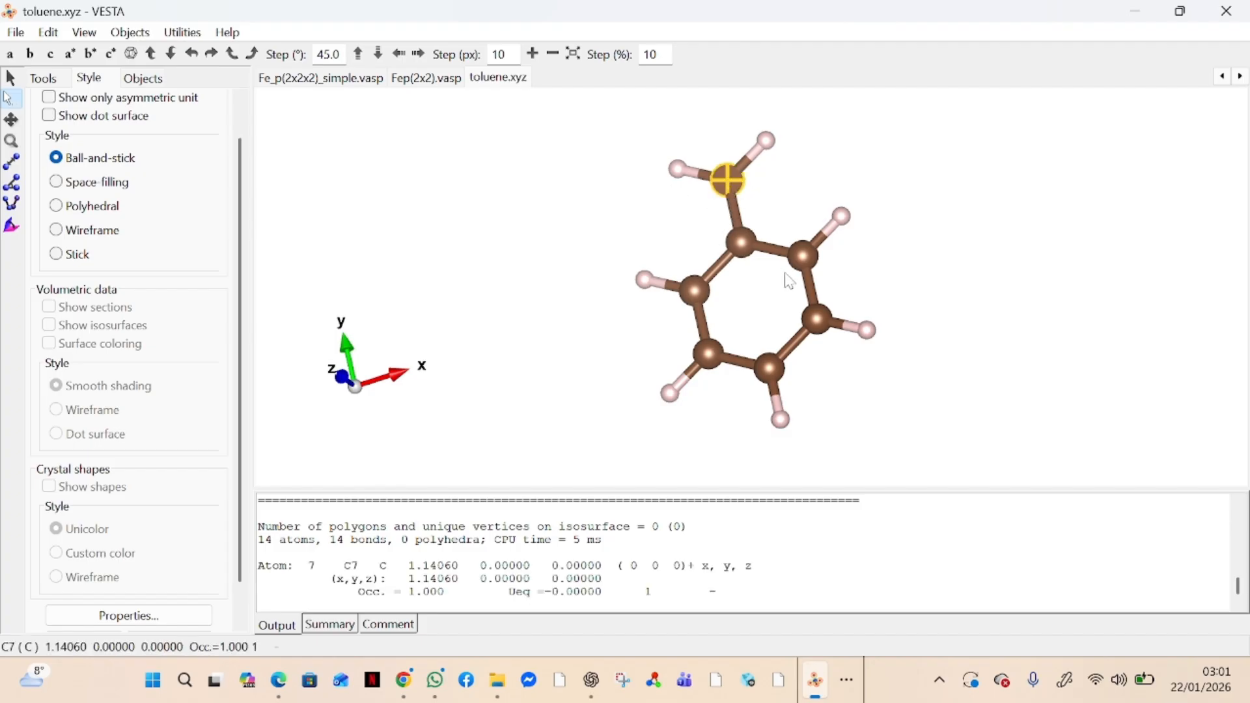
pyautogui.click(752, 240)
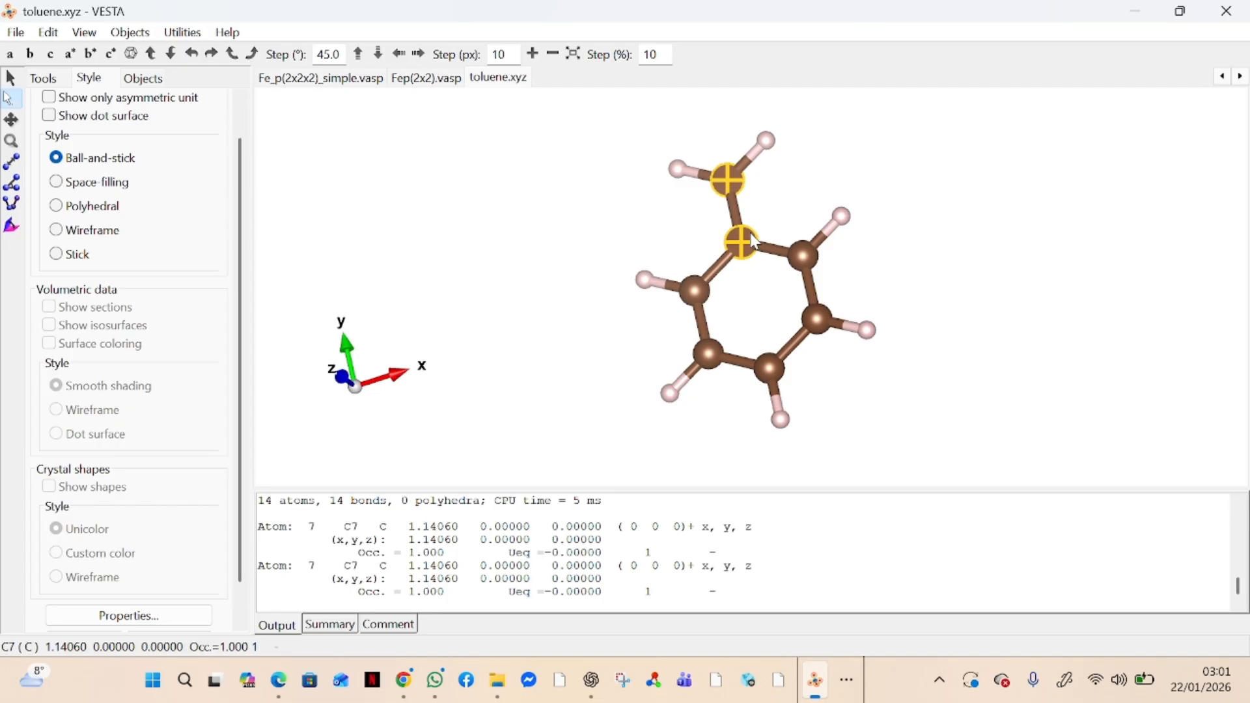
pyautogui.keyDown('shift'); pyautogui.click(805, 258); pyautogui.keyUp('shift')
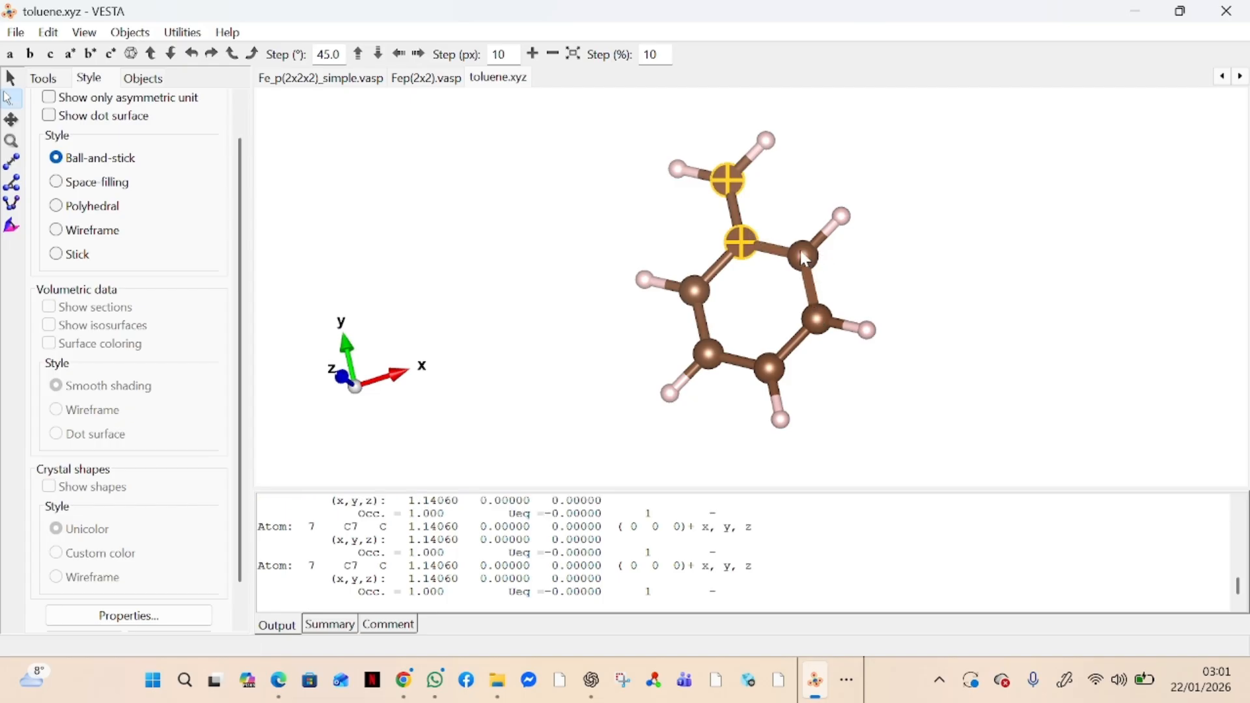
pyautogui.keyDown('shift'); pyautogui.click(805, 258); pyautogui.keyUp('shift')
pyautogui.keyDown('shift'); pyautogui.click(819, 318); pyautogui.keyUp('shift')
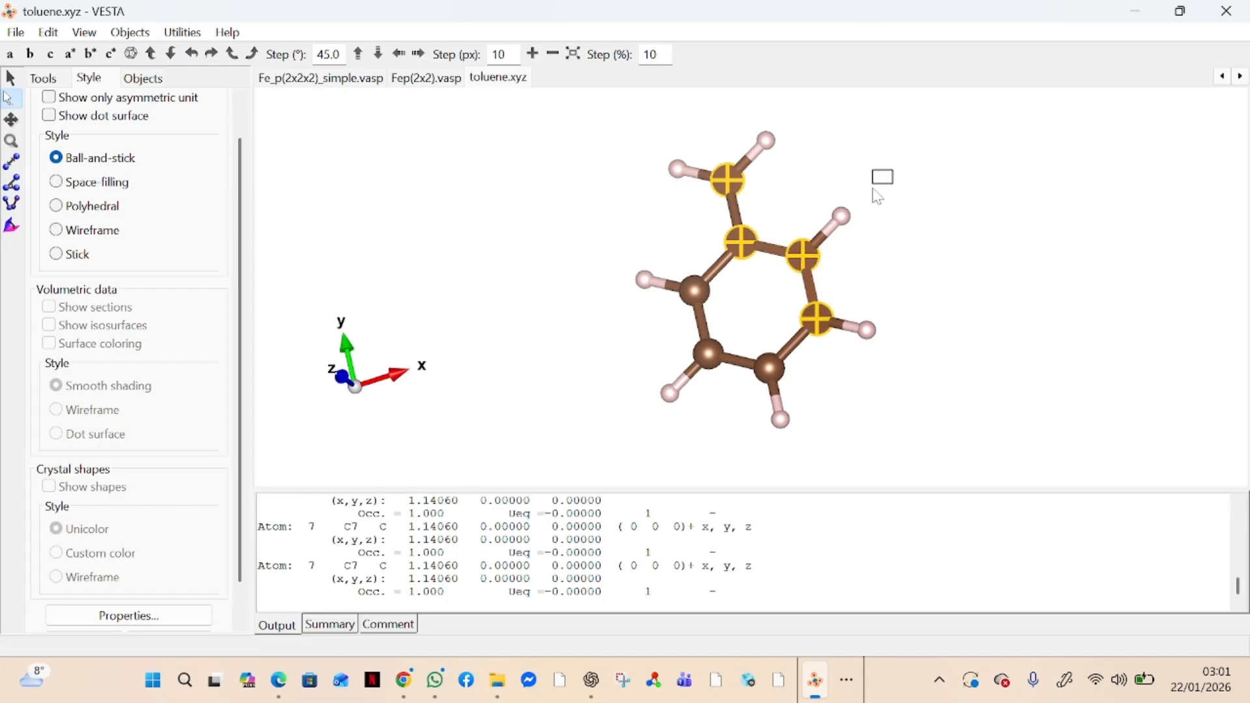
pyautogui.keyDown('shift'); pyautogui.moveTo(893, 169); pyautogui.dragTo(671, 412); pyautogui.keyUp('shift')
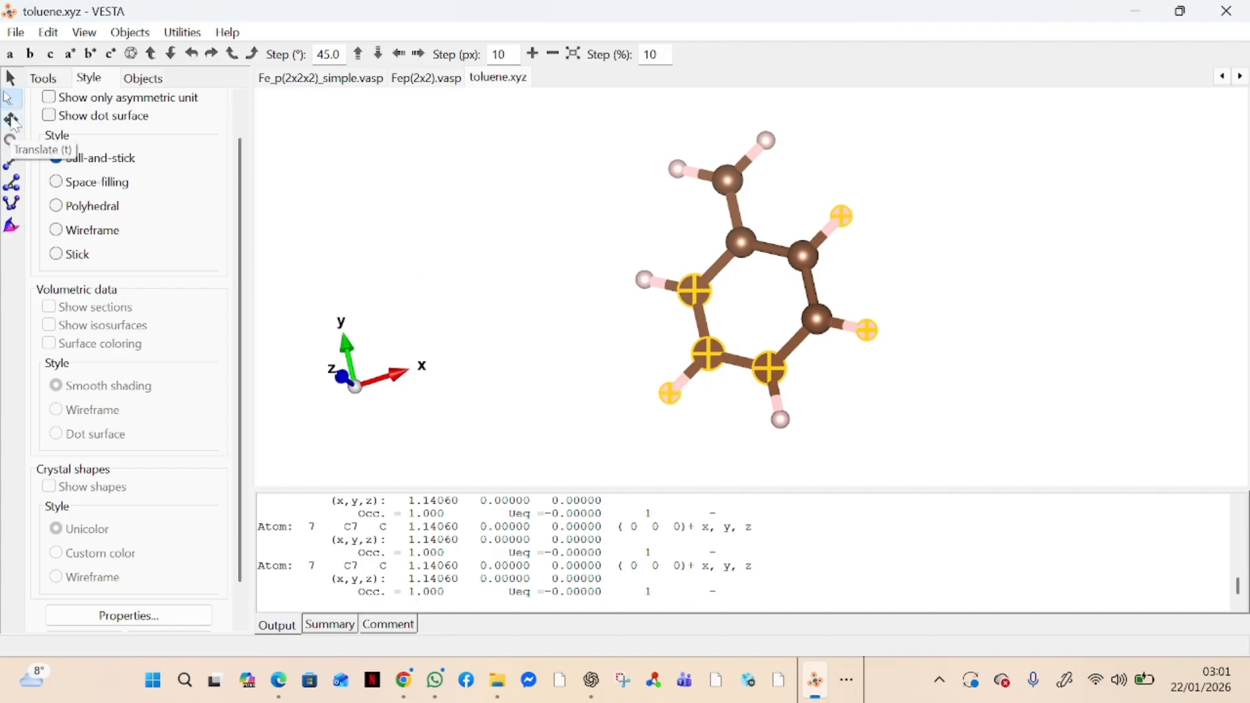
# Shift the toluene molecule sideways across the drawing area with the Translate tool
pyautogui.click(13, 121)
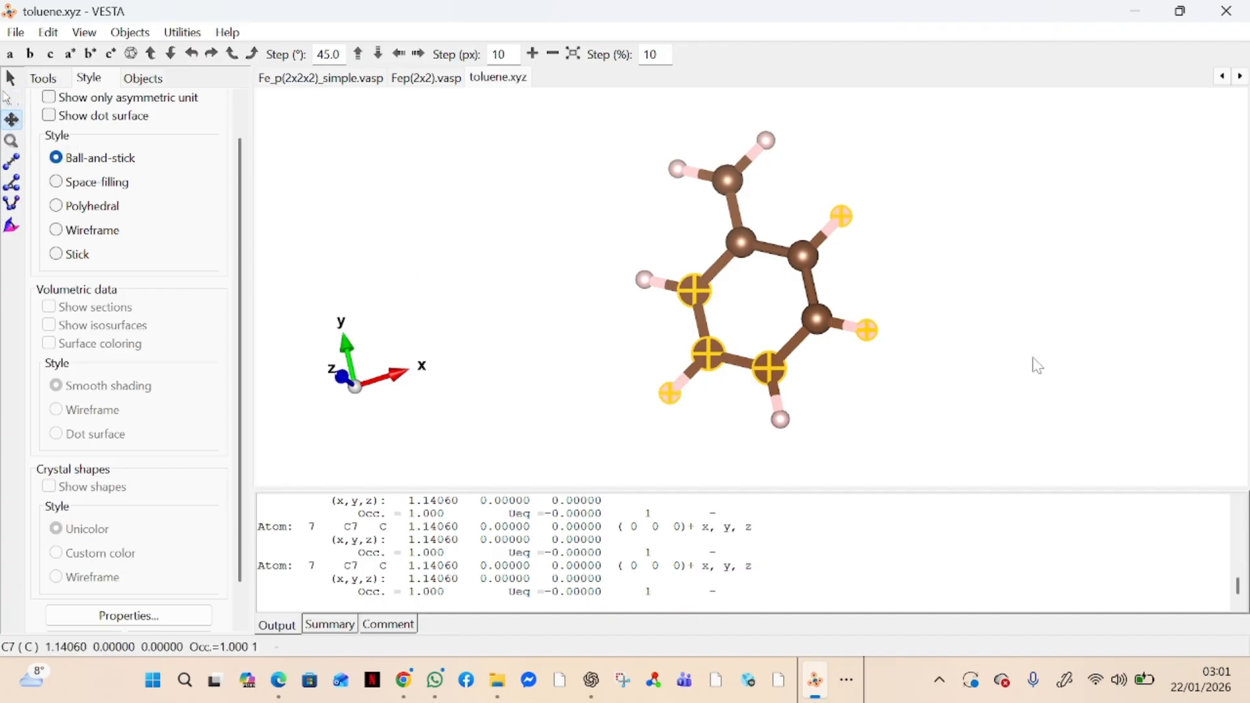
pyautogui.moveTo(729, 280); pyautogui.dragTo(1055, 264)
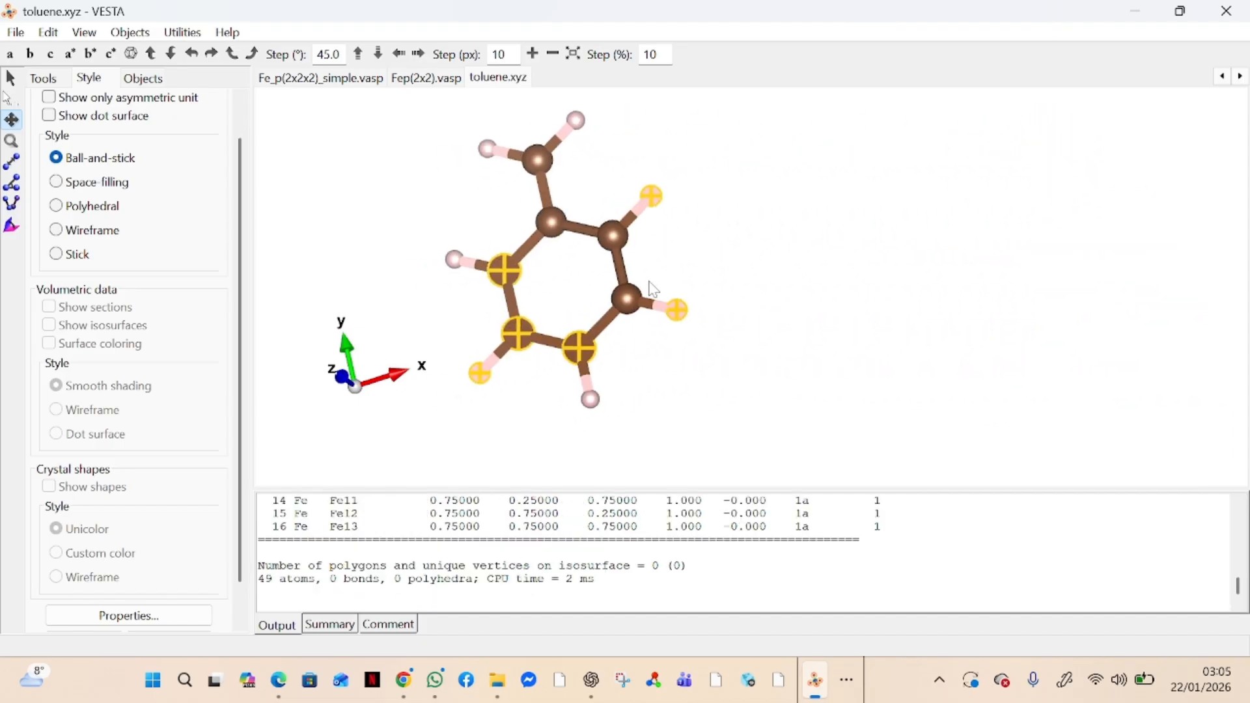
pyautogui.moveTo(655, 290); pyautogui.dragTo(887, 301)
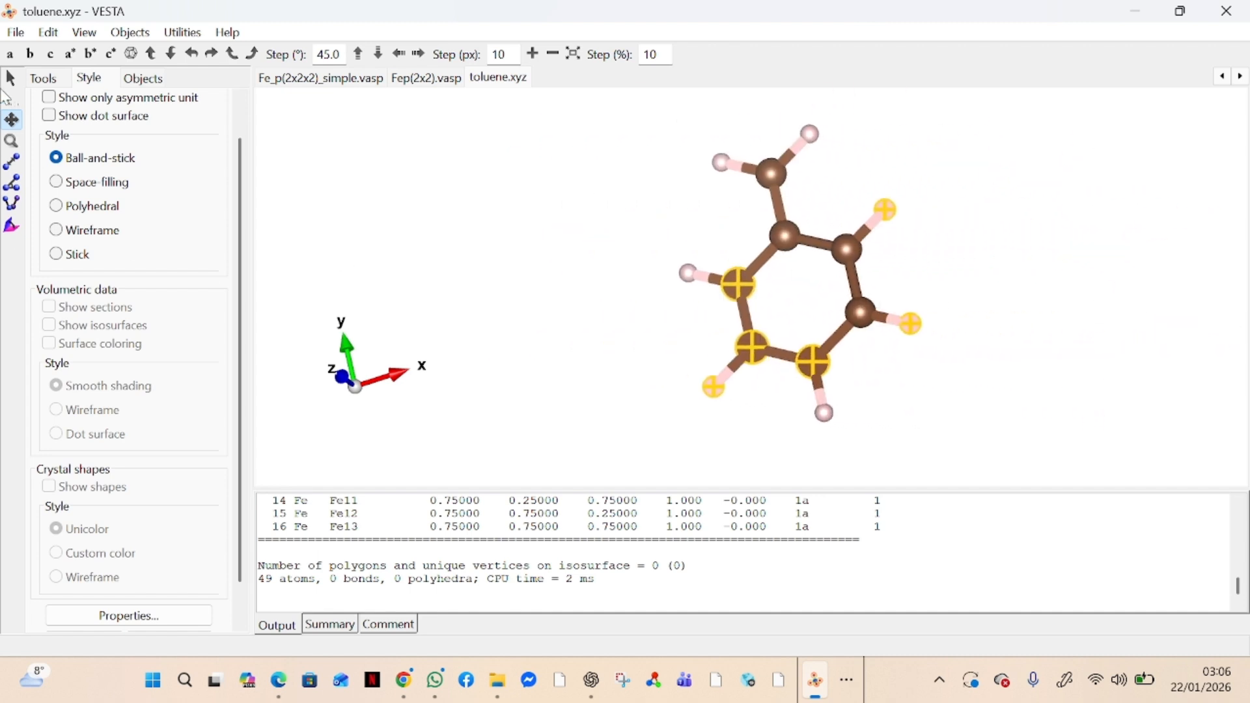
# Rotate the toluene molecule to a nearly edge-on view and shift it far to the right with the Translate tool
pyautogui.click(10, 98)
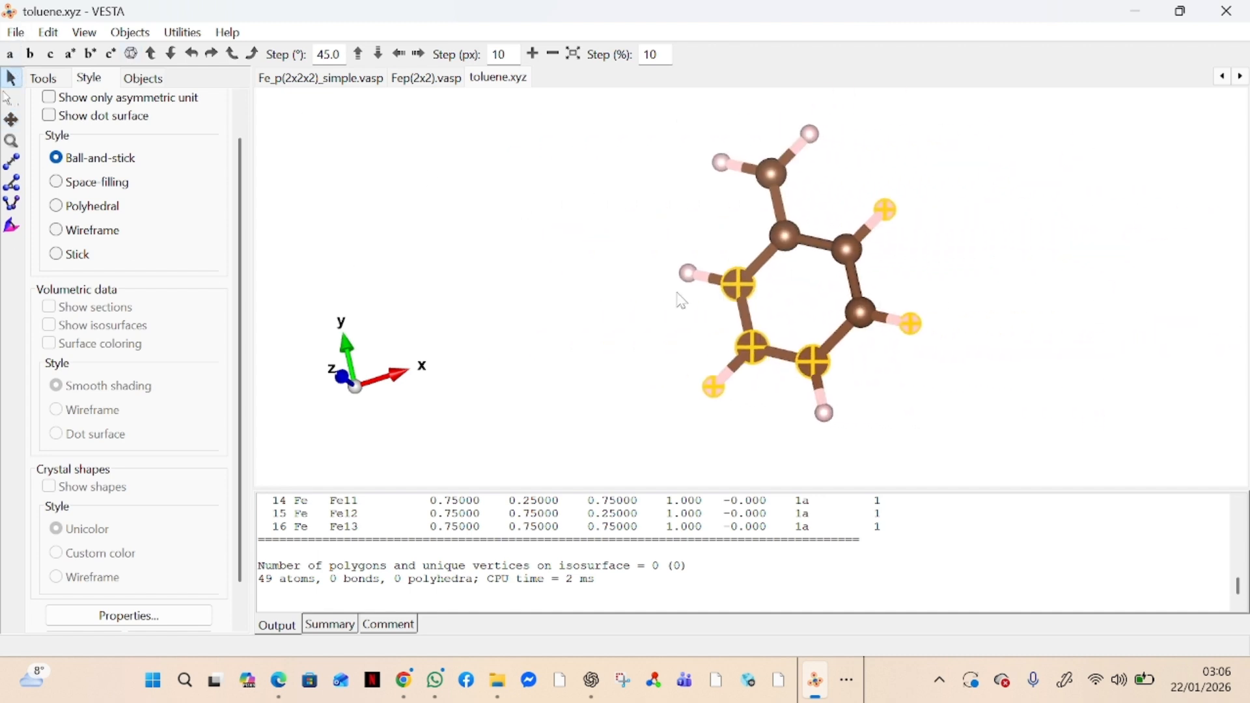
pyautogui.moveTo(680, 294); pyautogui.dragTo(768, 336)
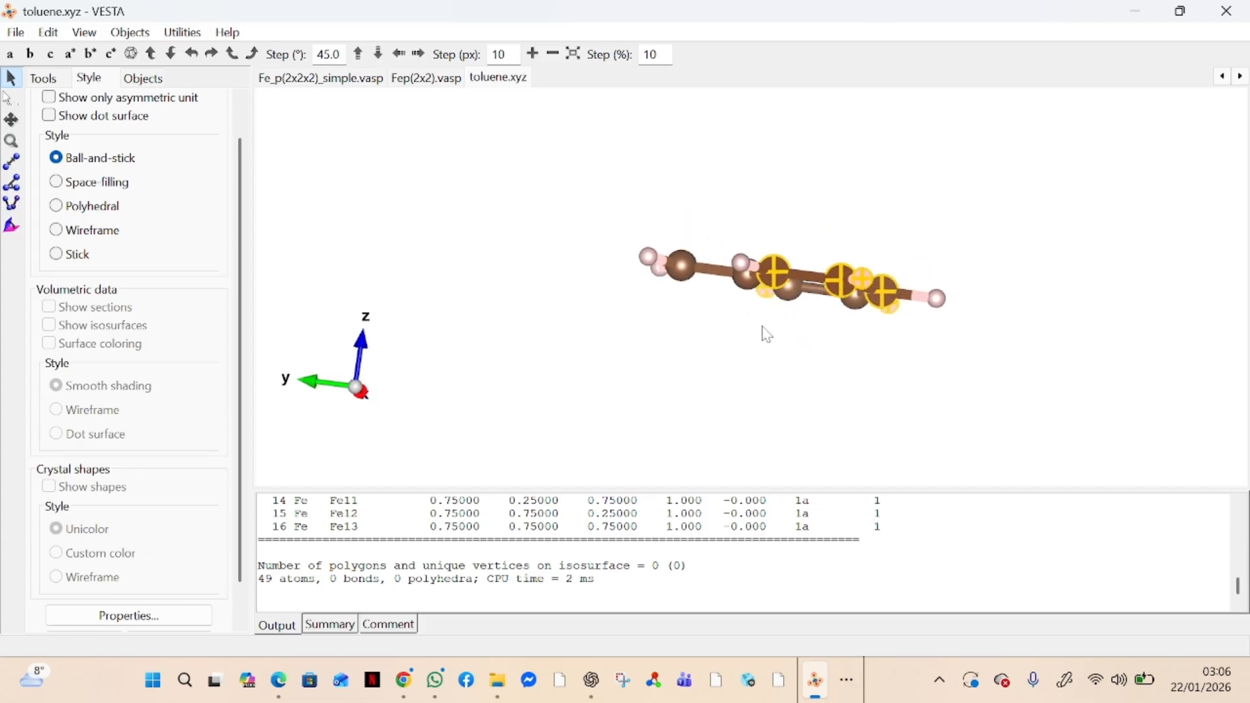
pyautogui.click(11, 119)
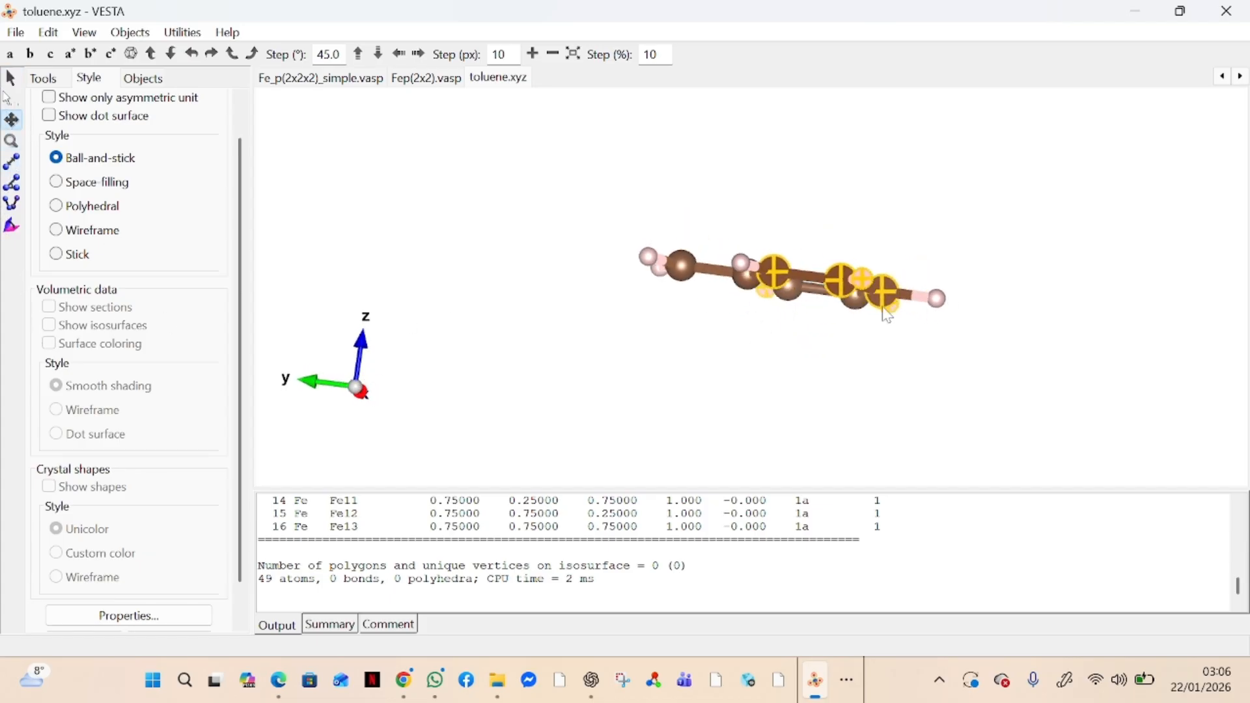
pyautogui.moveTo(713, 279); pyautogui.dragTo(964, 257)
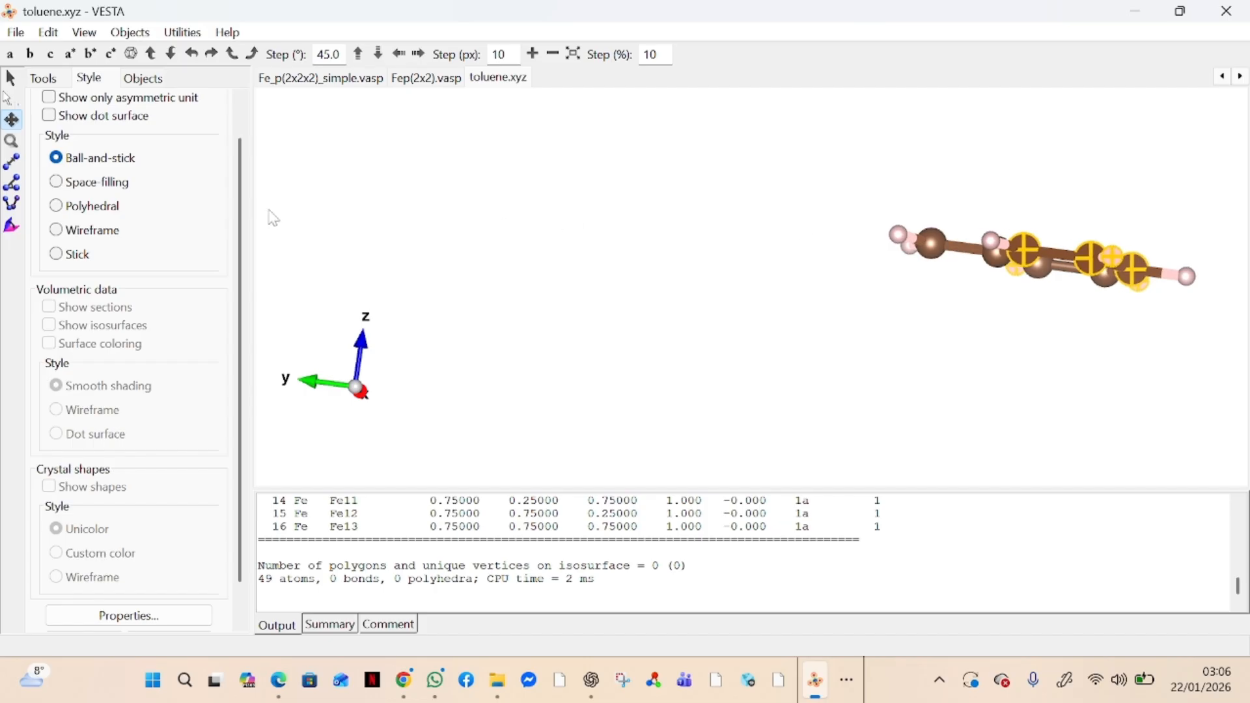
# Shrink the toluene molecule slightly with the Magnify tool and rotate it until the ring faces the viewer
pyautogui.click(11, 140)
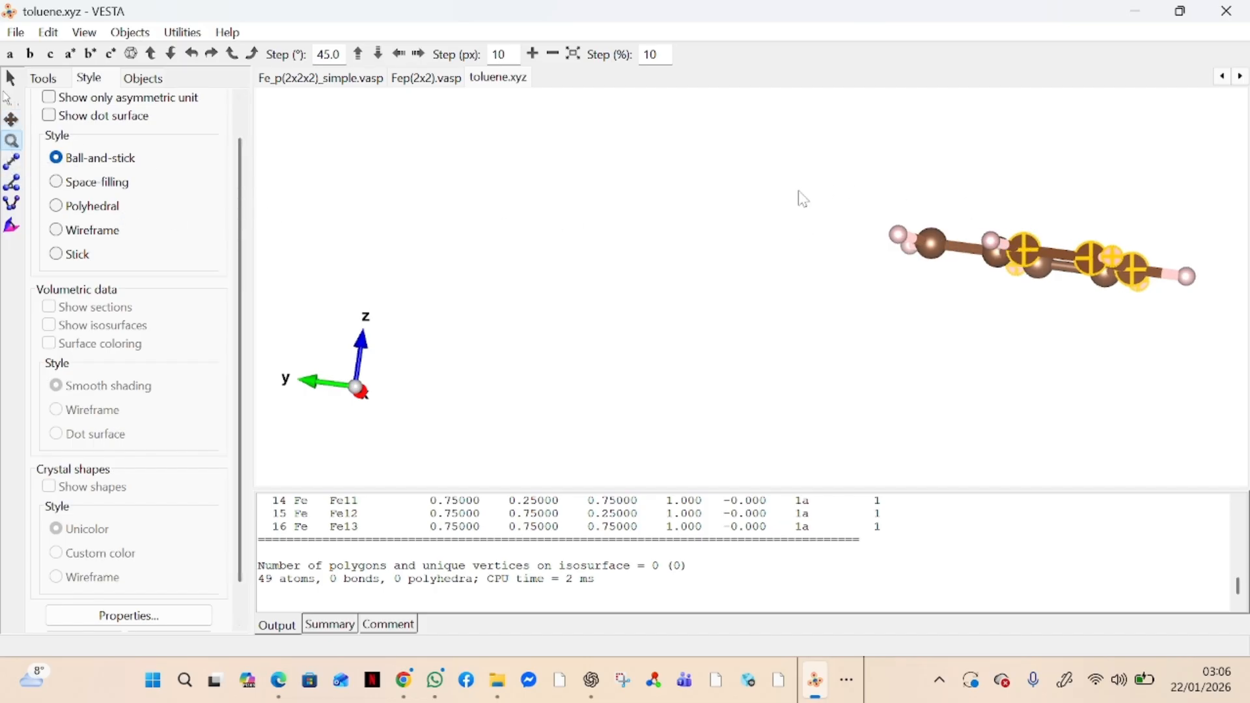
pyautogui.moveTo(804, 199); pyautogui.dragTo(491, 190)
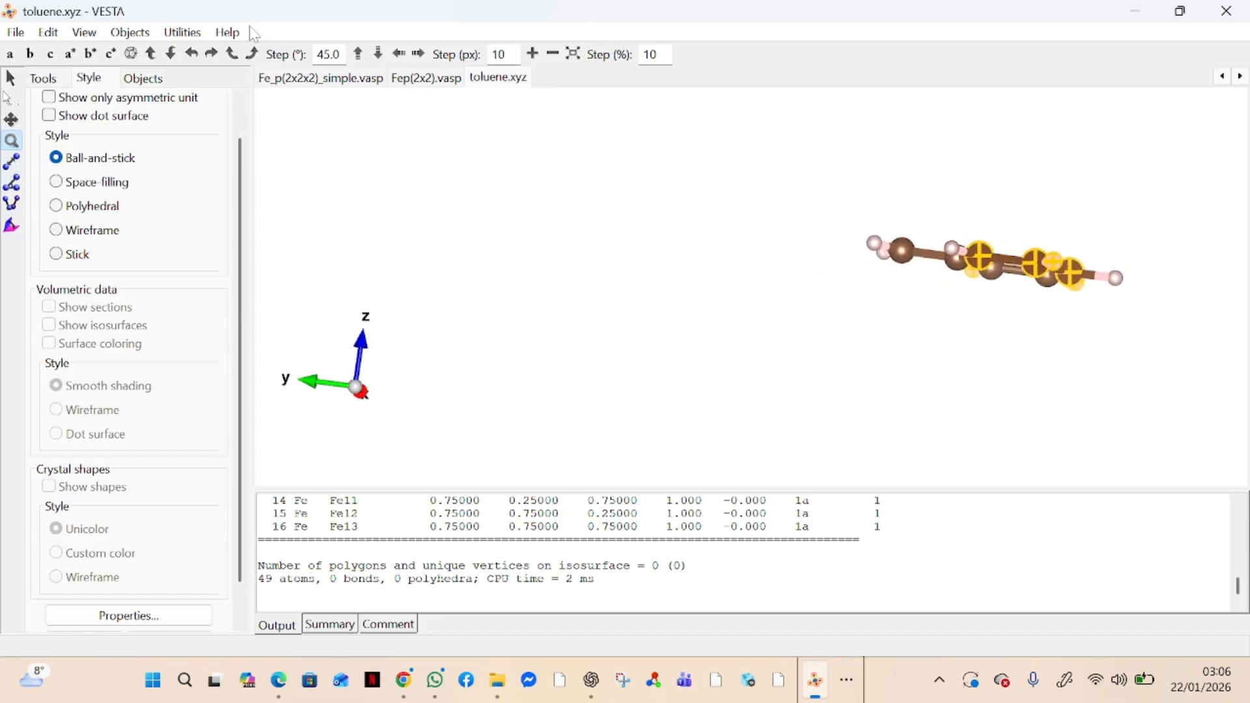
pyautogui.click(10, 78)
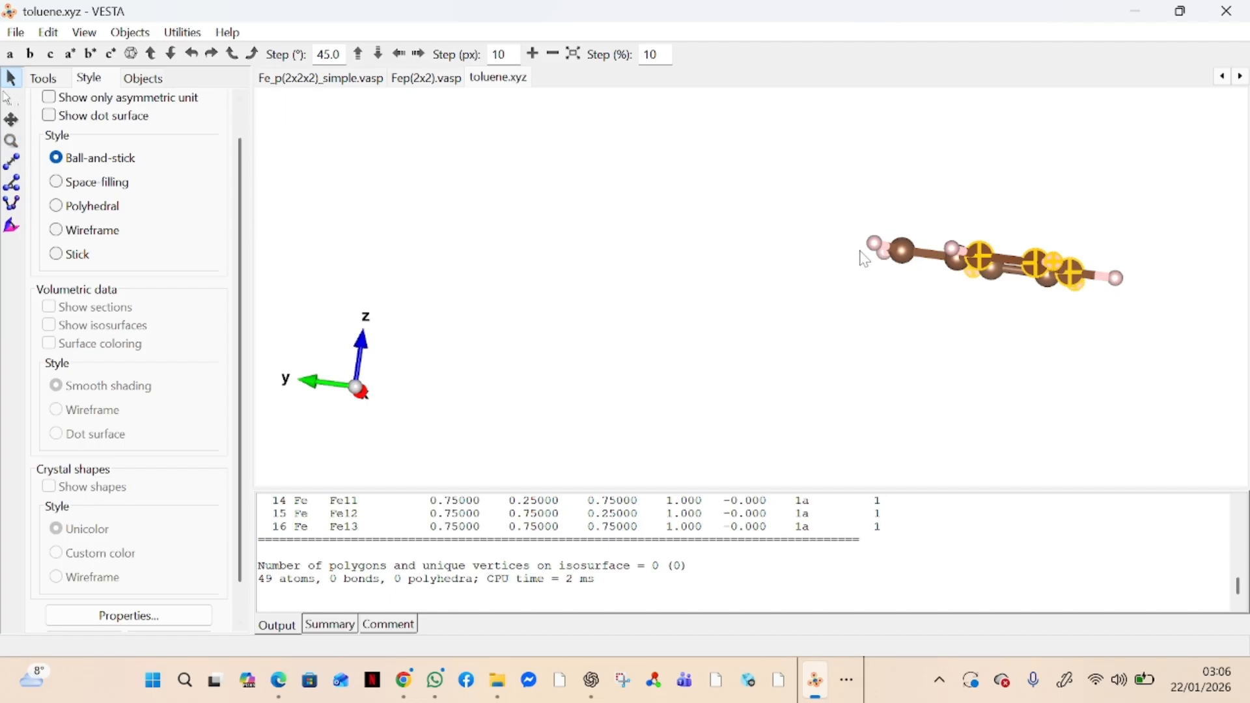
pyautogui.moveTo(890, 258); pyautogui.dragTo(873, 337)
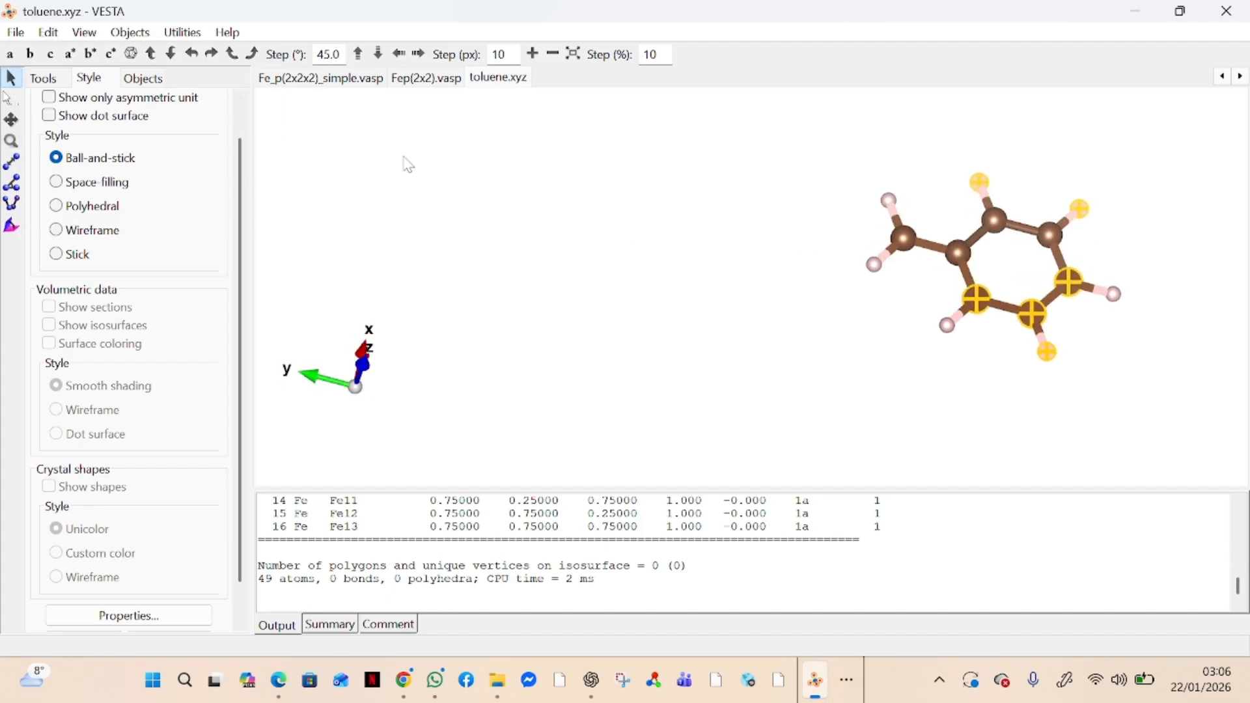
# Measure the distance between the neighbouring ring carbons C2 and C4
pyautogui.click(12, 161)
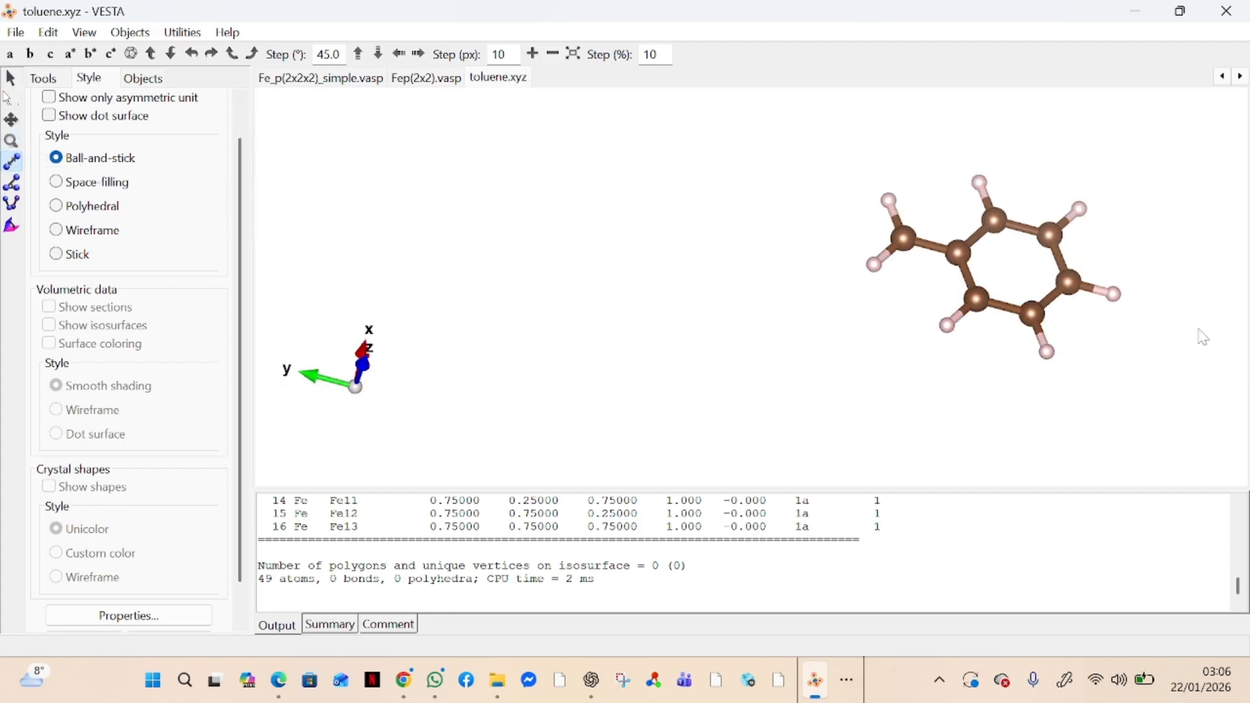
pyautogui.click(978, 300)
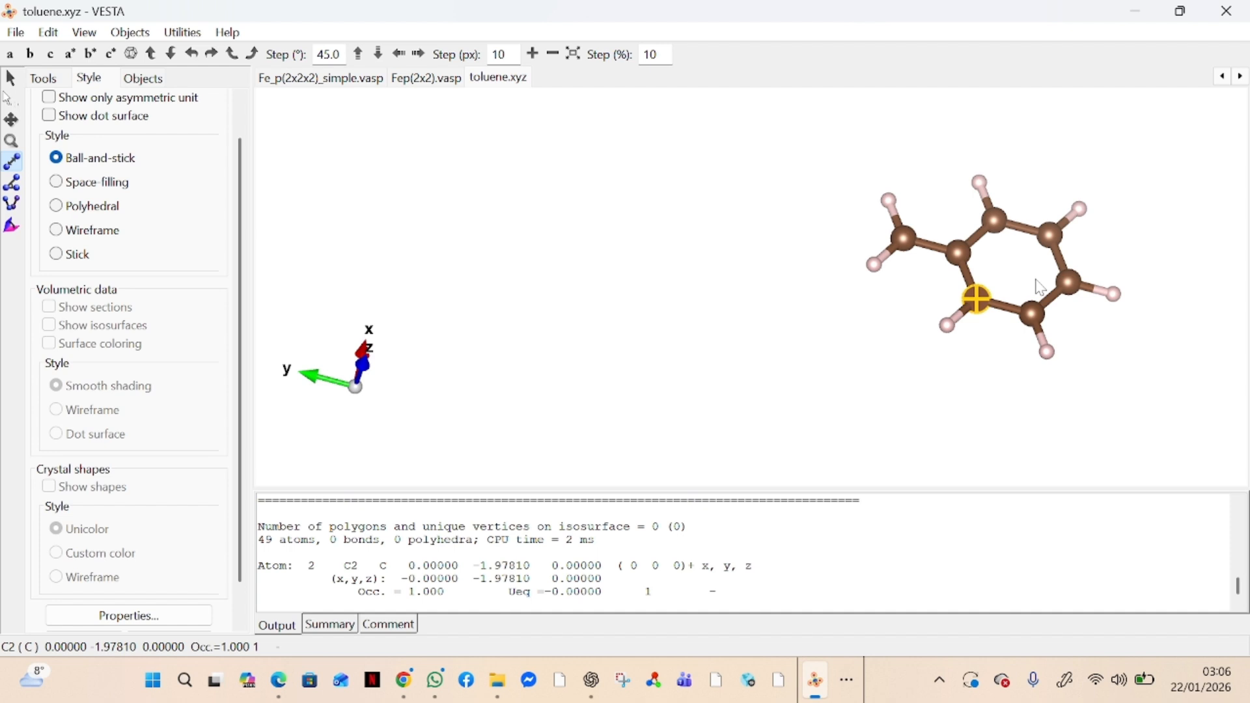
pyautogui.click(1036, 316)
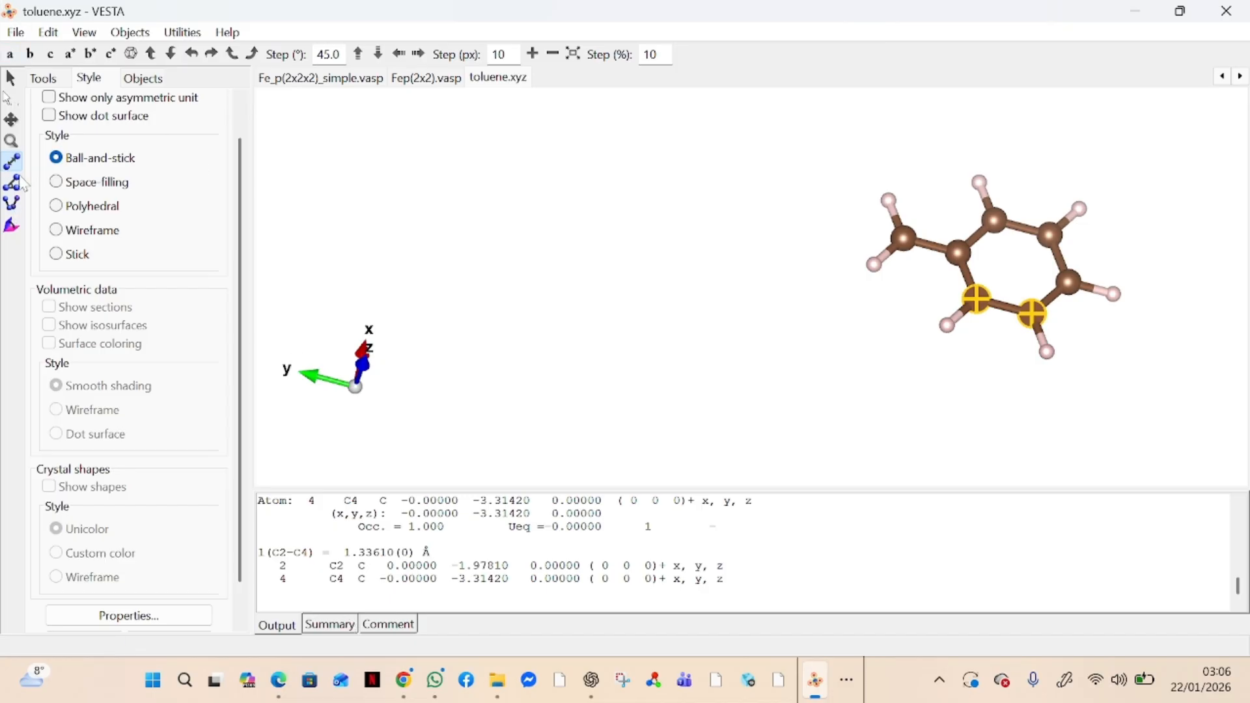
# Measure the angle through ring carbons C2, C3 and C1, picking the atoms in that order
pyautogui.click(13, 185)
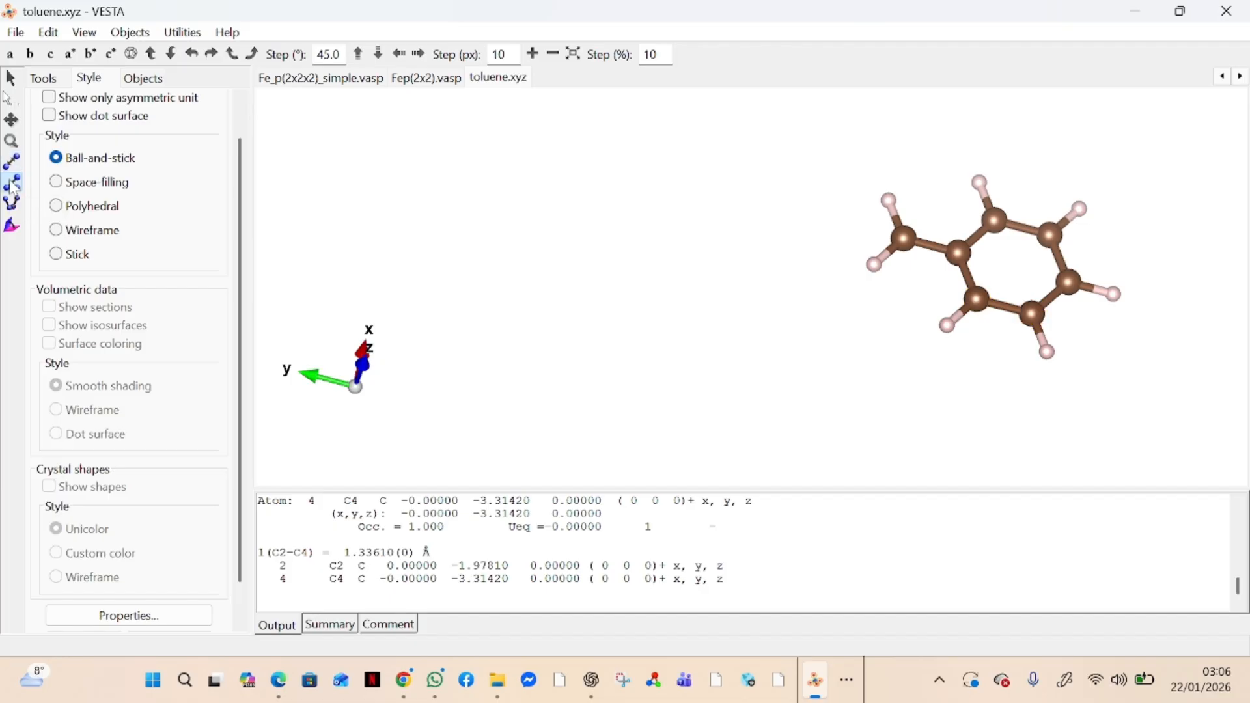
pyautogui.click(997, 221)
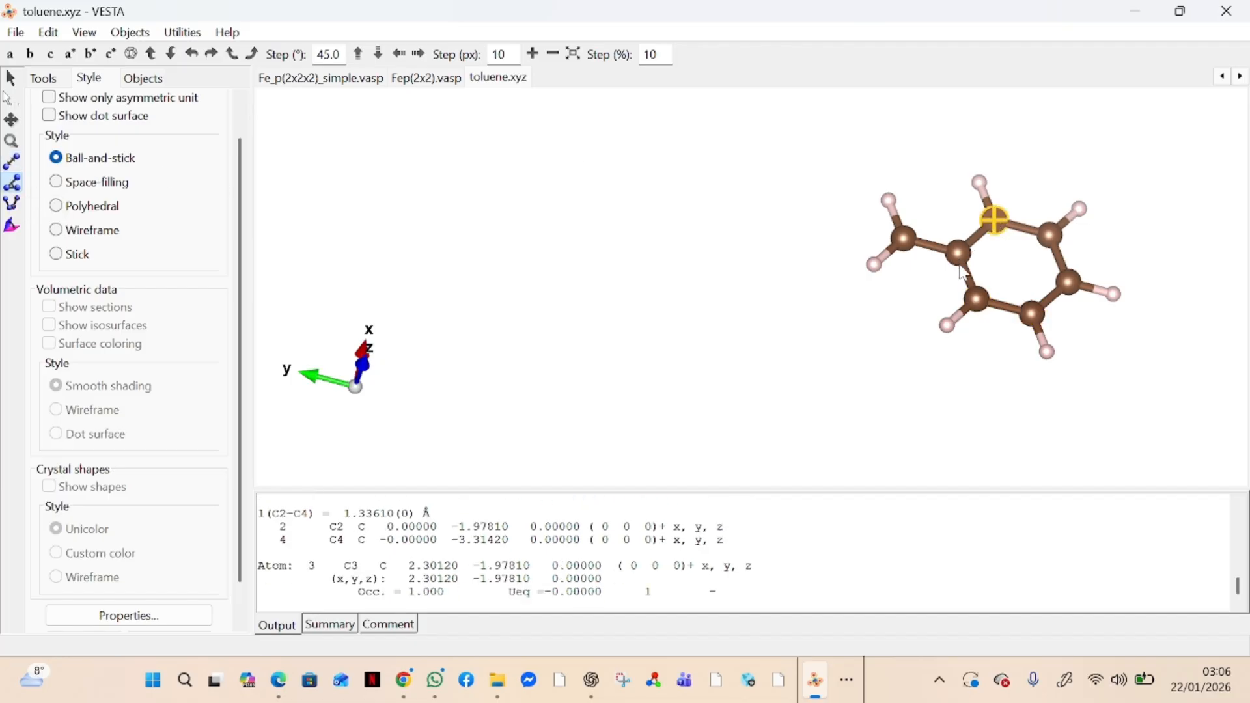
pyautogui.doubleClick(962, 255)
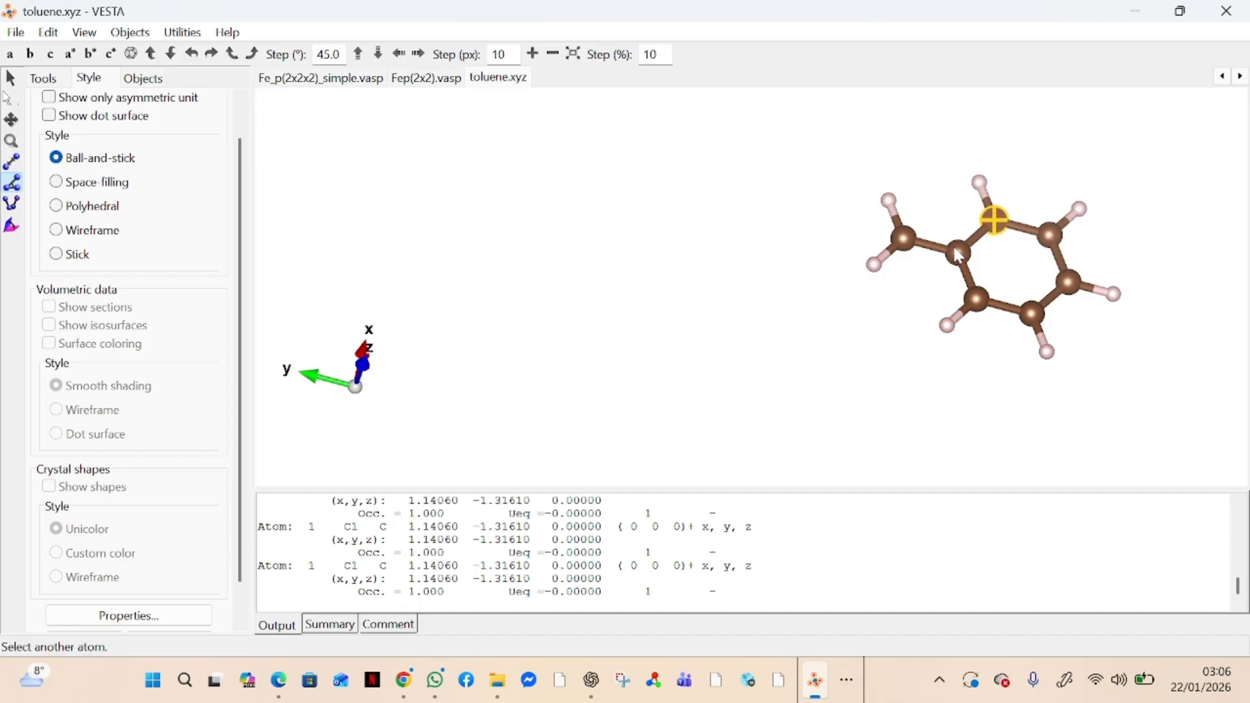
pyautogui.doubleClick(1003, 221)
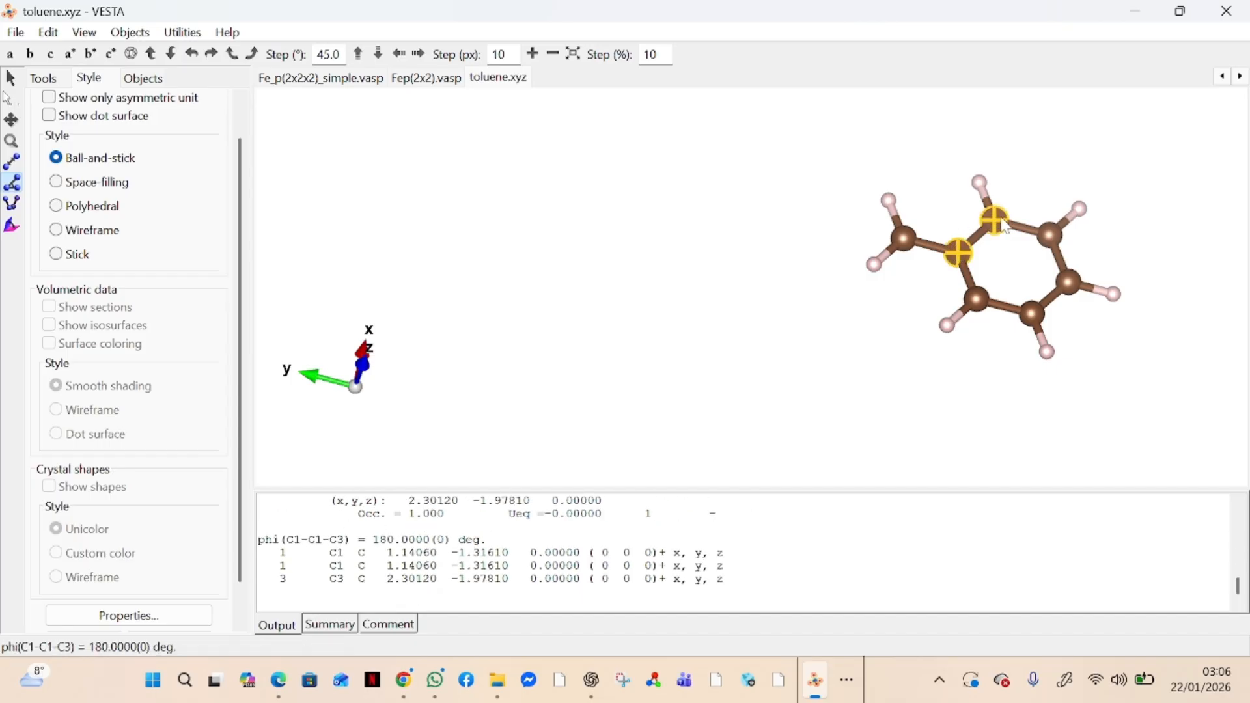
pyautogui.click(964, 255)
pyautogui.click(977, 300)
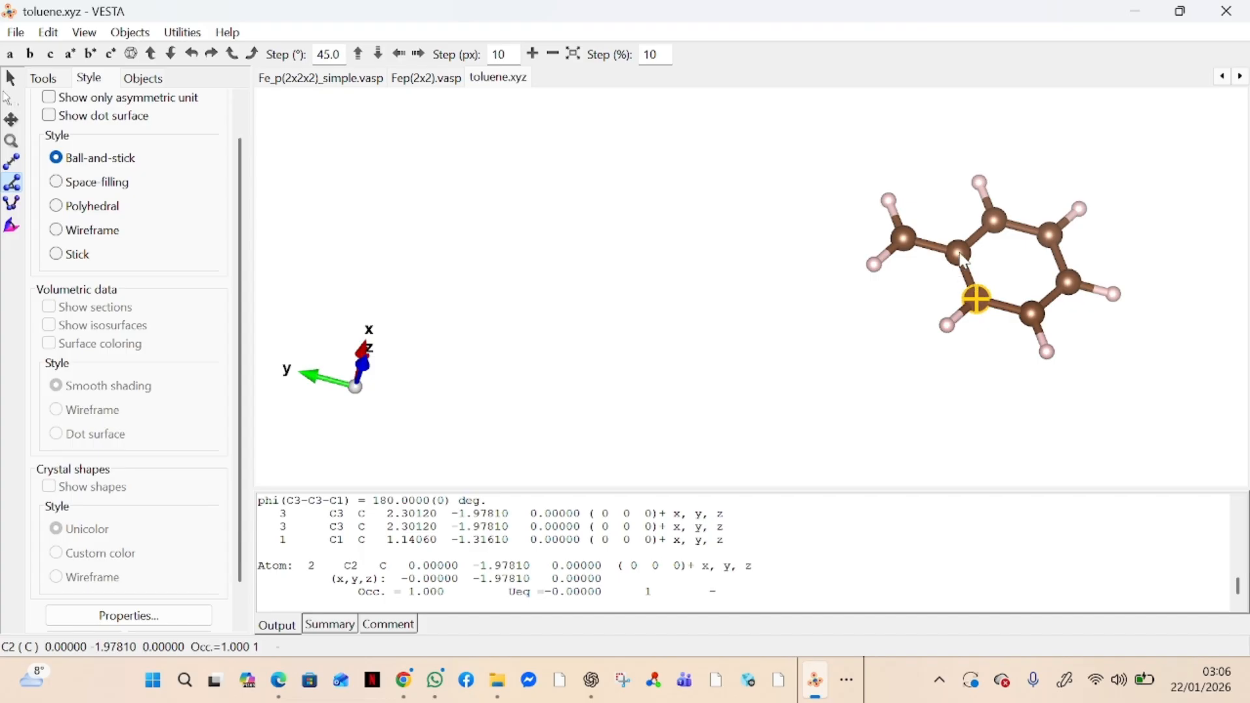
pyautogui.click(1002, 224)
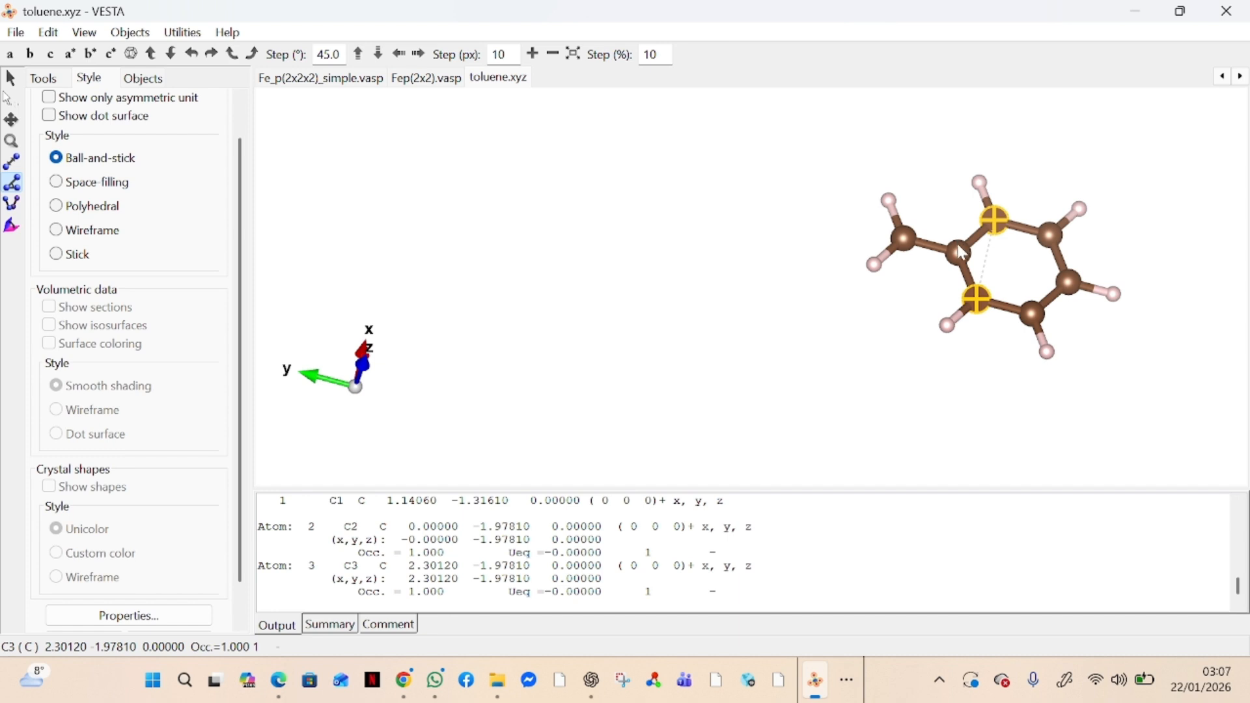
pyautogui.click(962, 252)
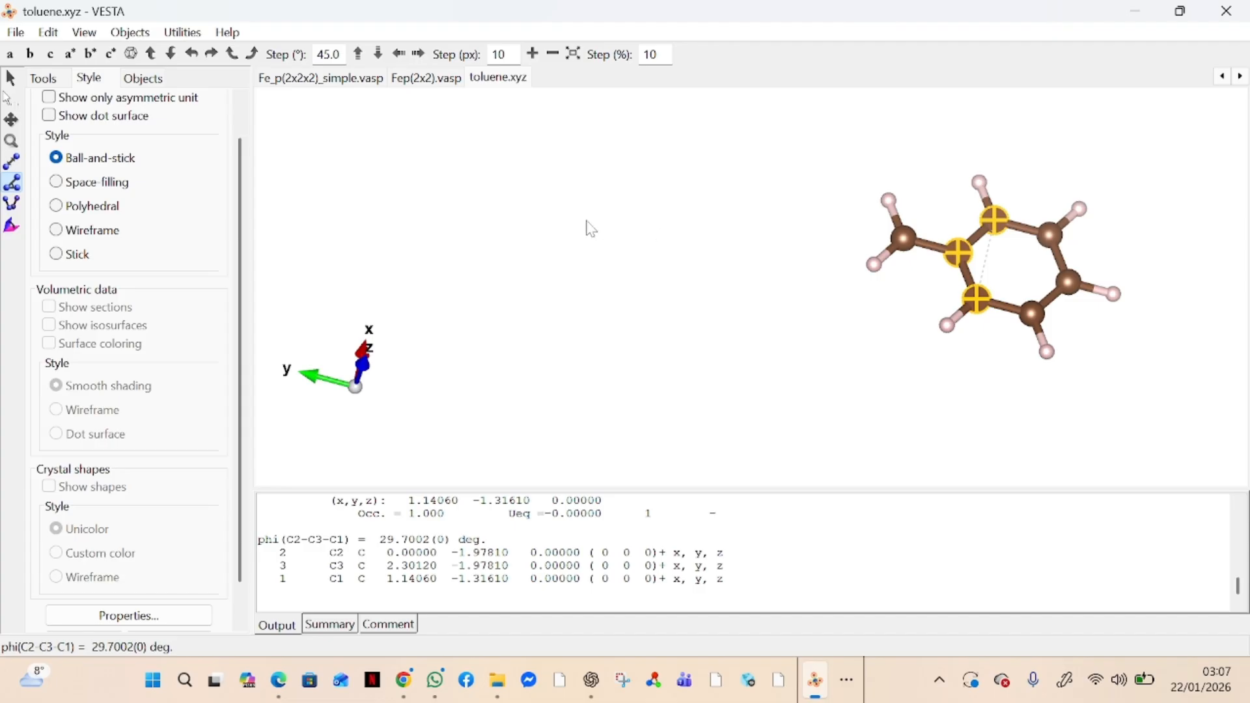
# Measure the dihedral angle across ring carbons C3, C1, C2 and C4
pyautogui.click(12, 203)
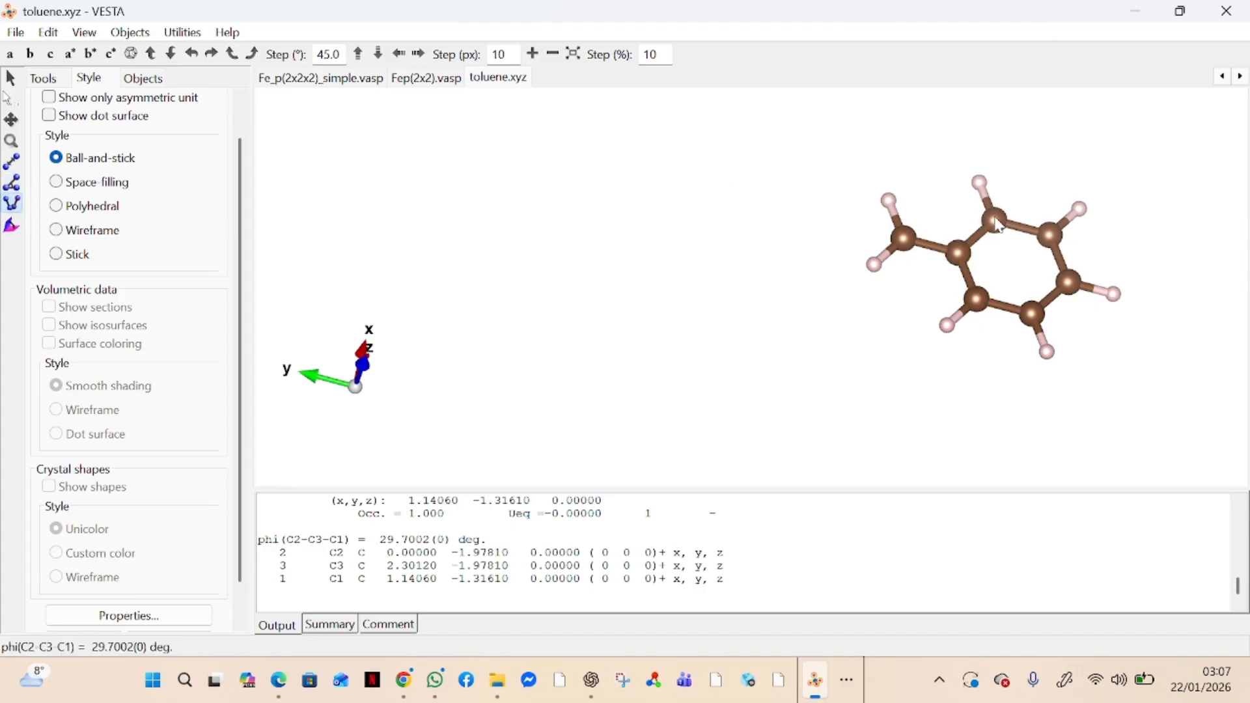
pyautogui.click(998, 221)
pyautogui.click(968, 258)
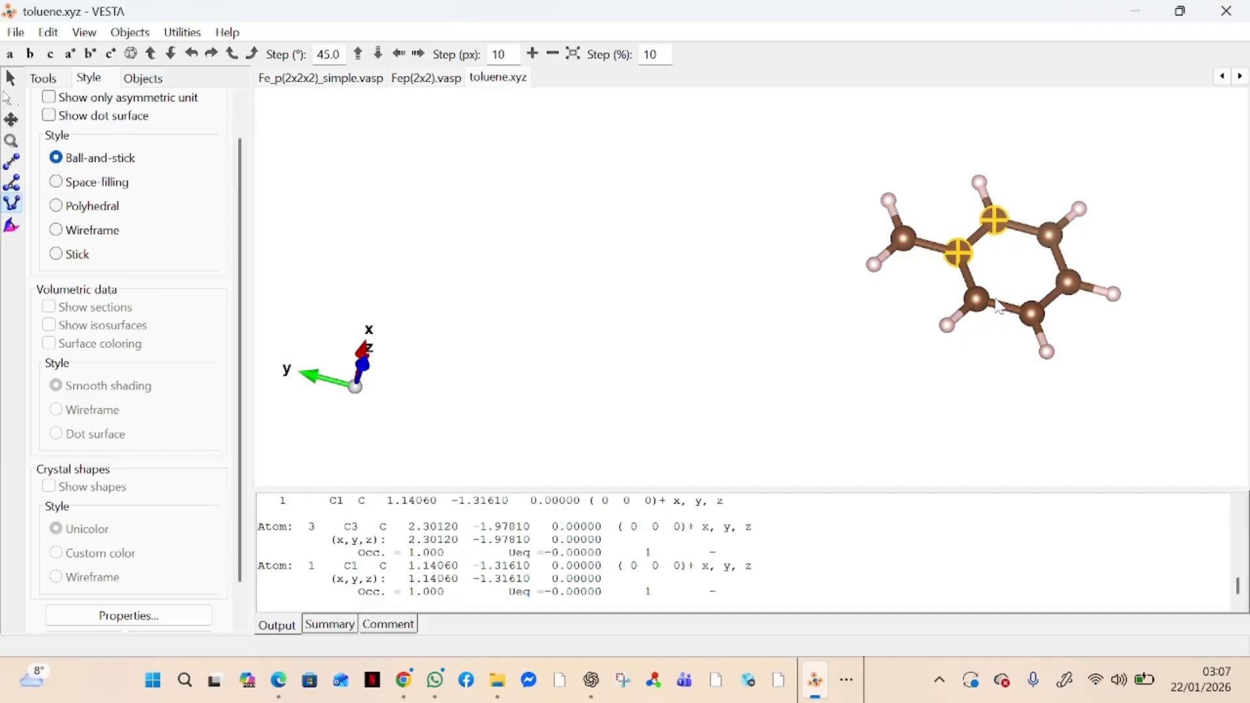
pyautogui.click(981, 302)
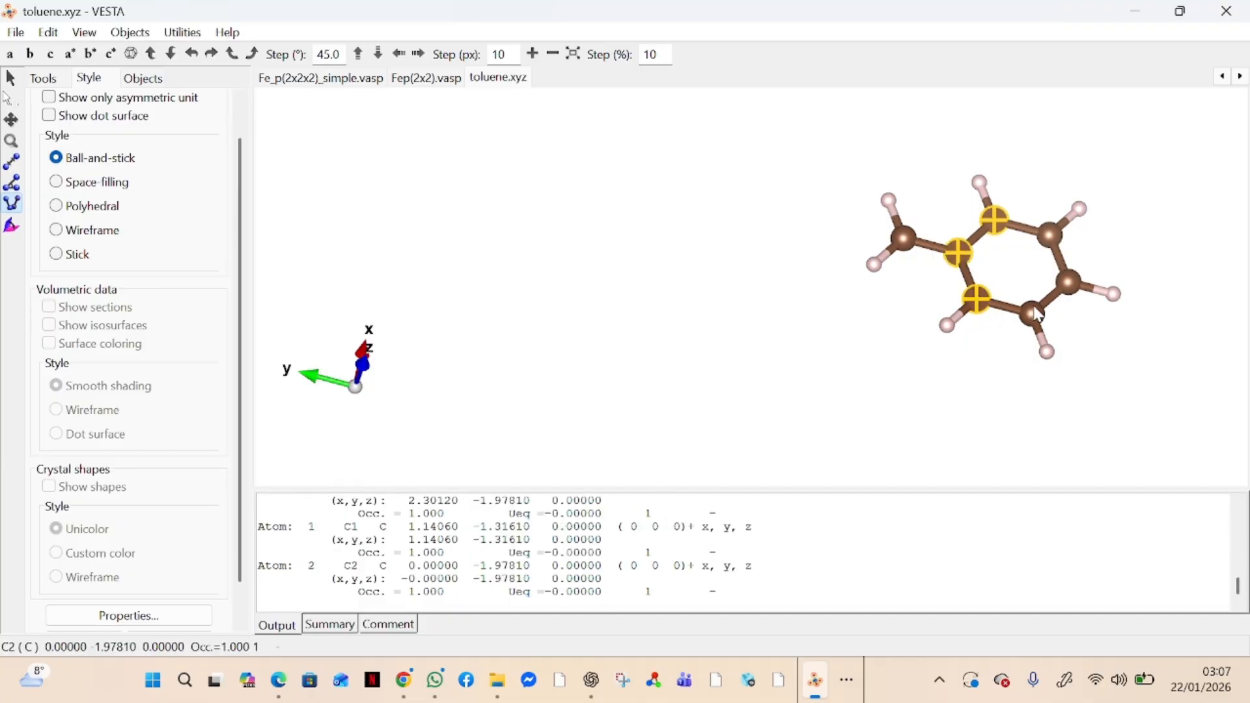
pyautogui.click(1036, 315)
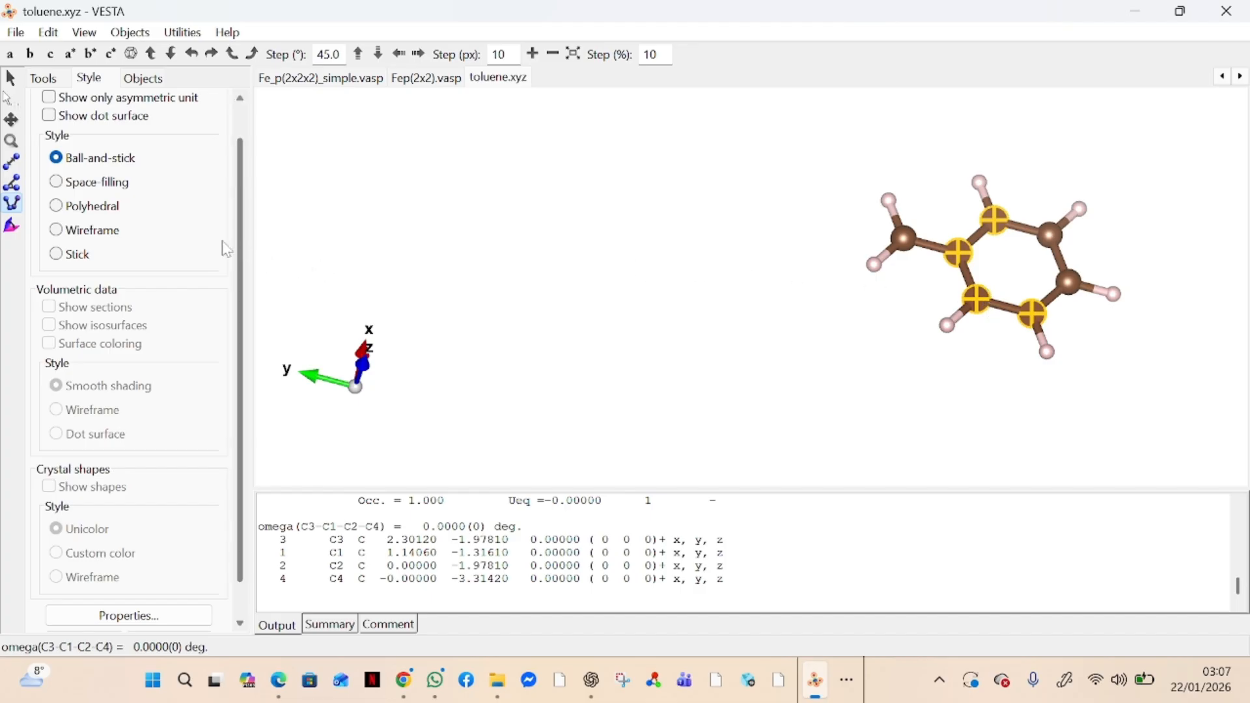
# Activate the interfacial angle tool and nudge the molecule upward in 10 px steps
pyautogui.click(13, 227)
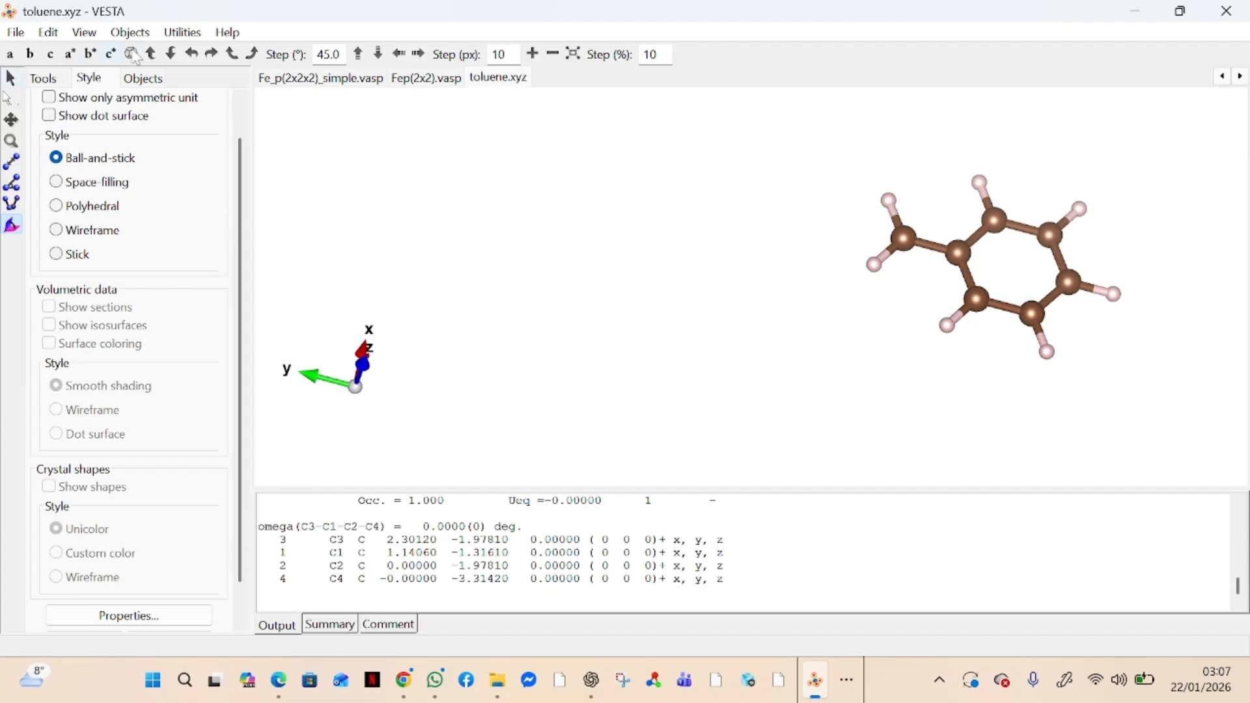
pyautogui.click(362, 60)
pyautogui.click(355, 55)
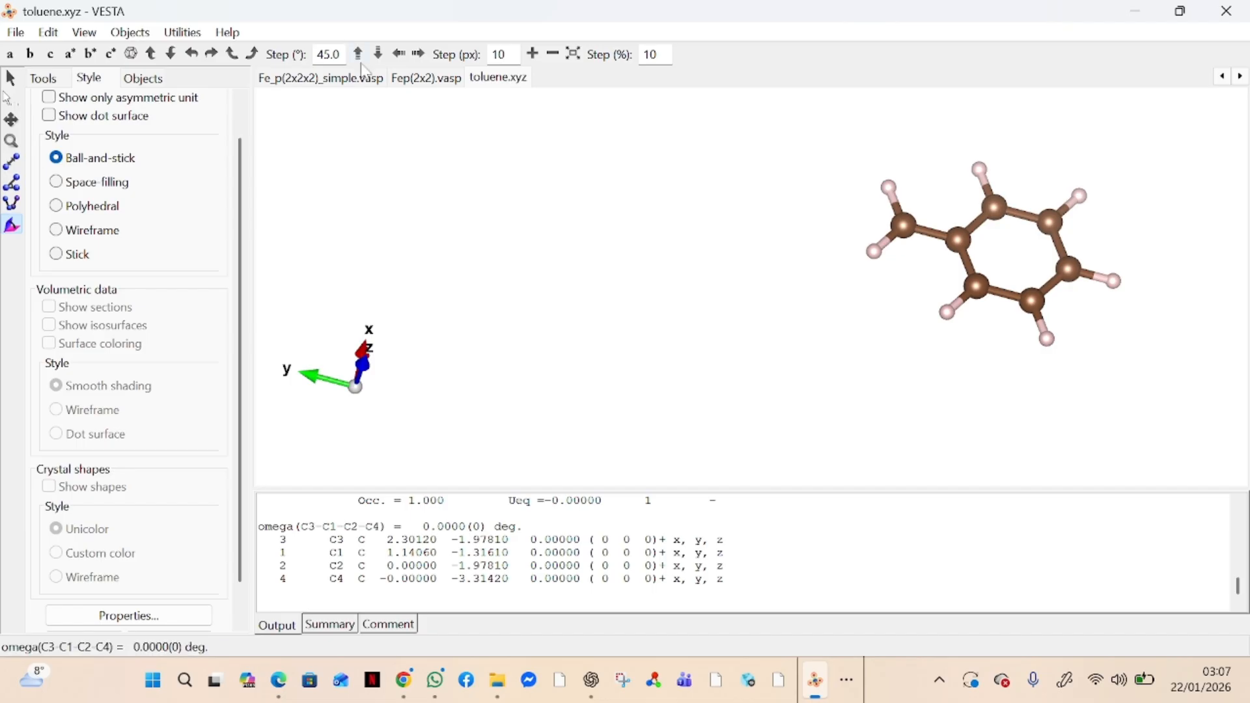
pyautogui.click(359, 56)
pyautogui.click(358, 56)
# Nudge the molecule once to the right and several times to the left in 10 px steps
pyautogui.click(423, 59)
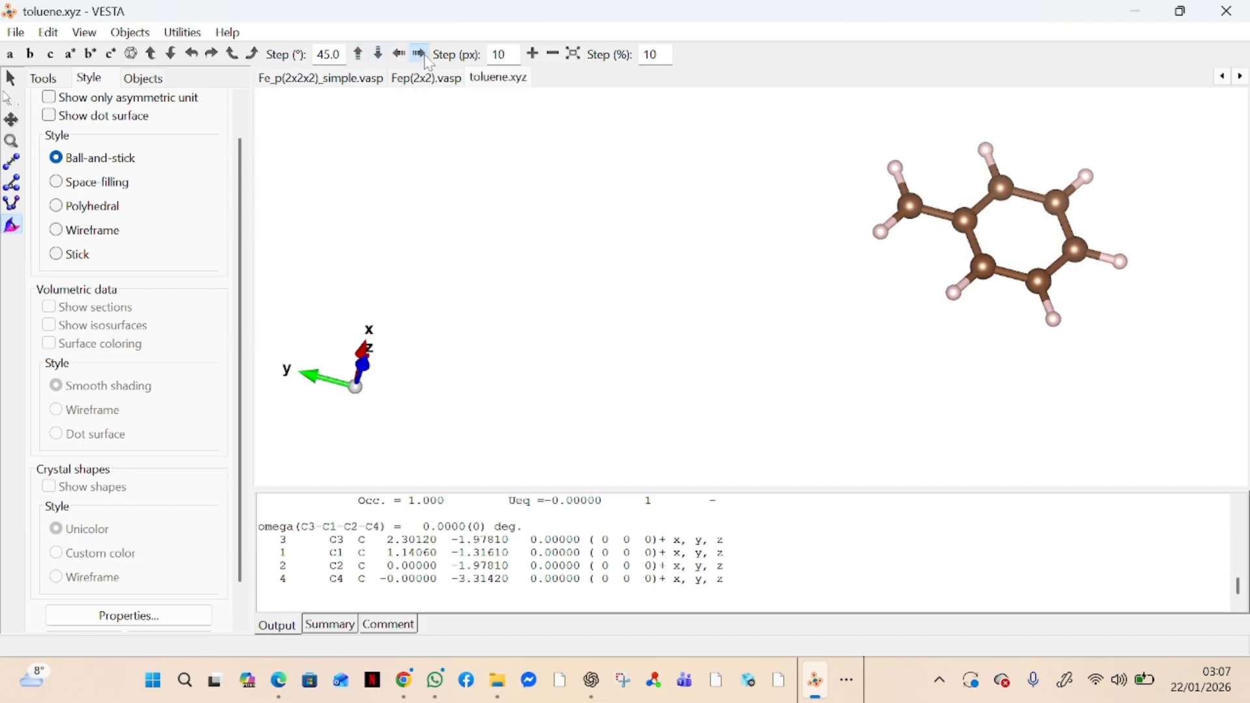
pyautogui.click(405, 60)
pyautogui.click(405, 60)
pyautogui.click(405, 60)
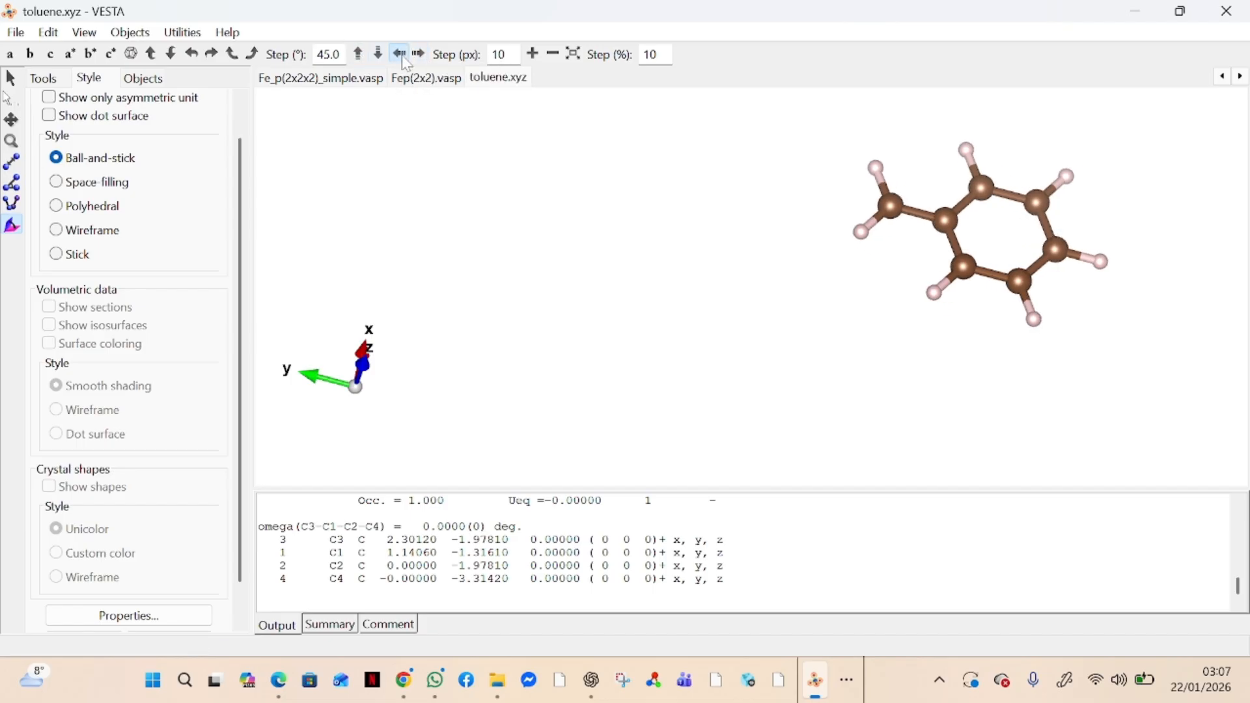
pyautogui.click(400, 55)
pyautogui.click(400, 55)
pyautogui.click(399, 55)
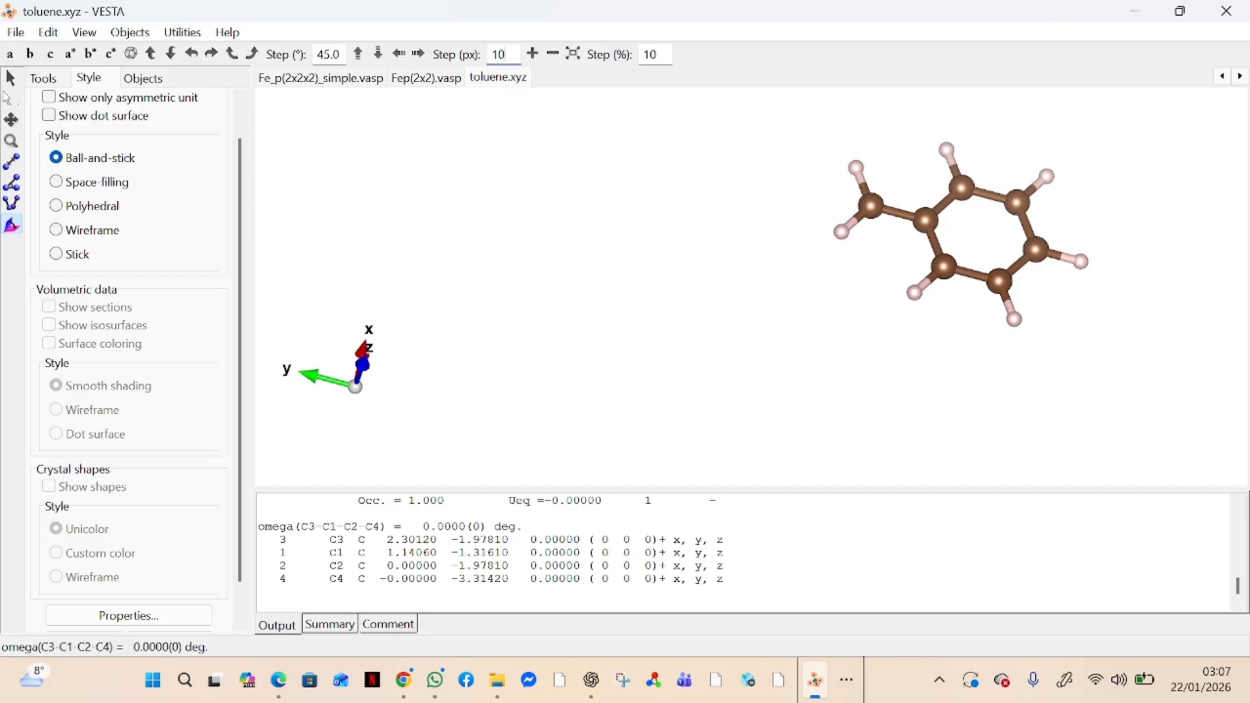
# Nudge the molecule left with a 1 px step, restore the step to 10 px, and nudge it right and left once each
pyautogui.press('BackSpace')
pyautogui.click(405, 59)
pyautogui.click(405, 60)
pyautogui.click(405, 59)
pyautogui.click(405, 58)
pyautogui.click(405, 58)
pyautogui.click(405, 59)
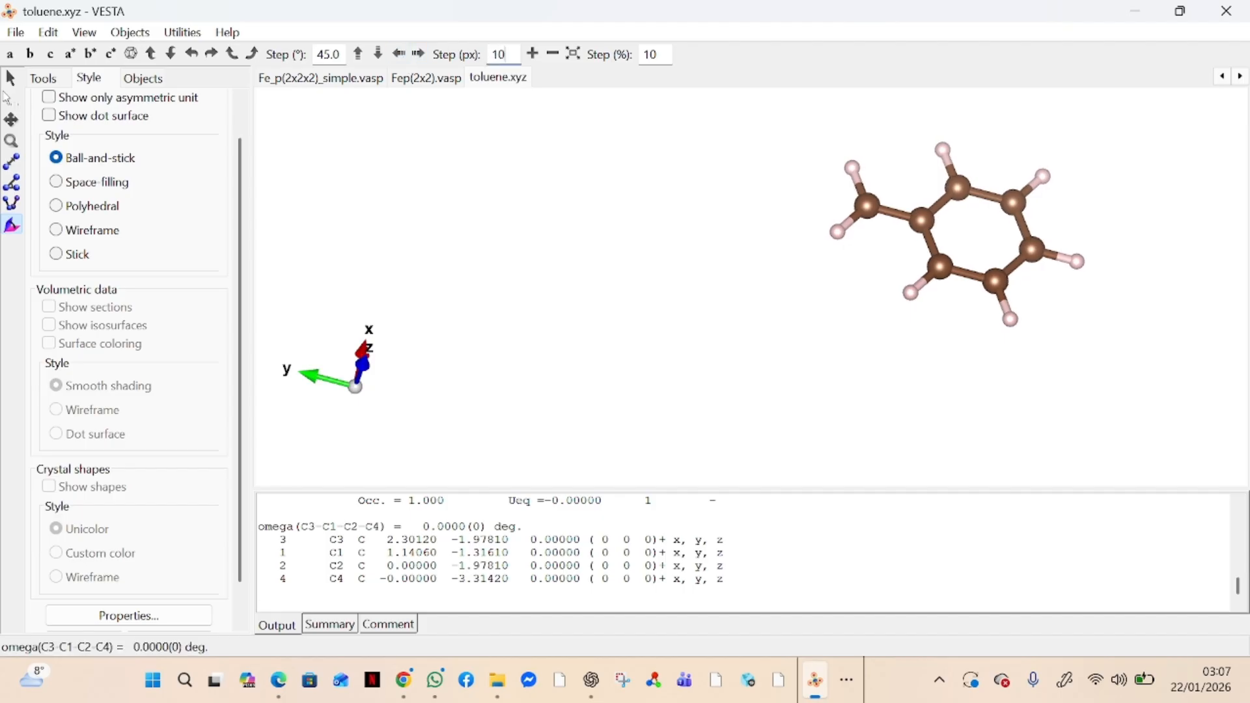
pyautogui.click(419, 54)
pyautogui.click(418, 54)
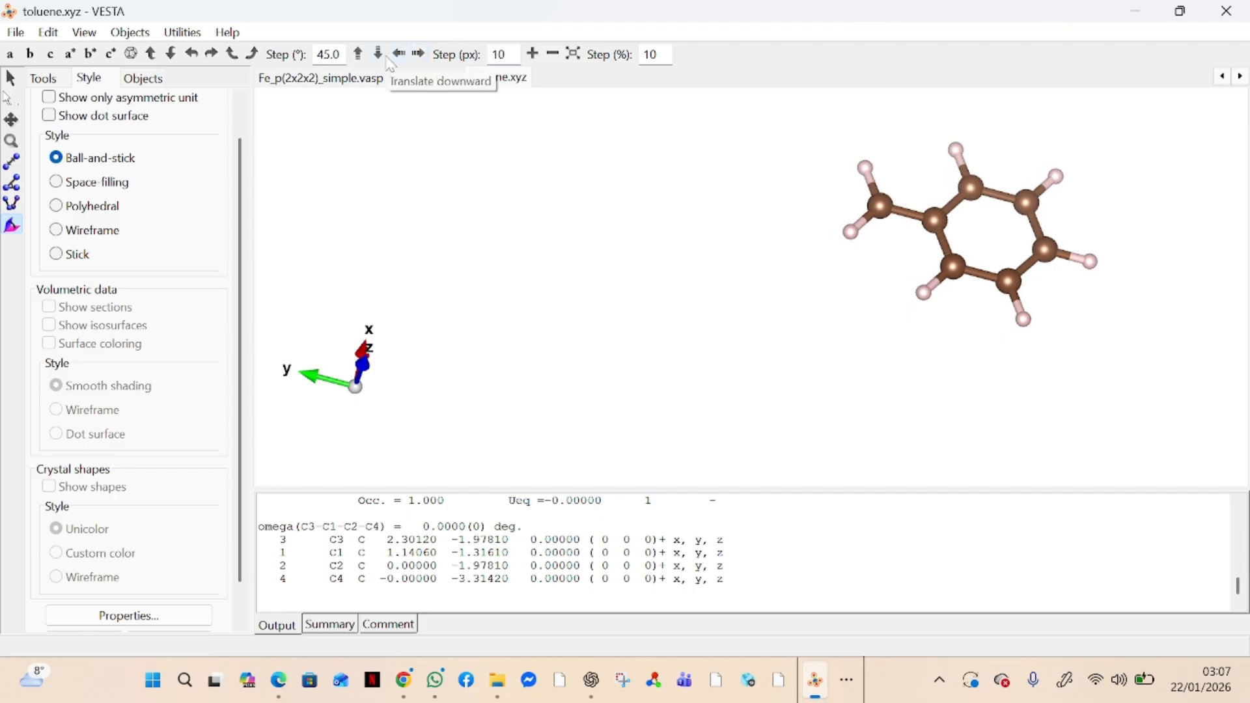
pyautogui.click(397, 59)
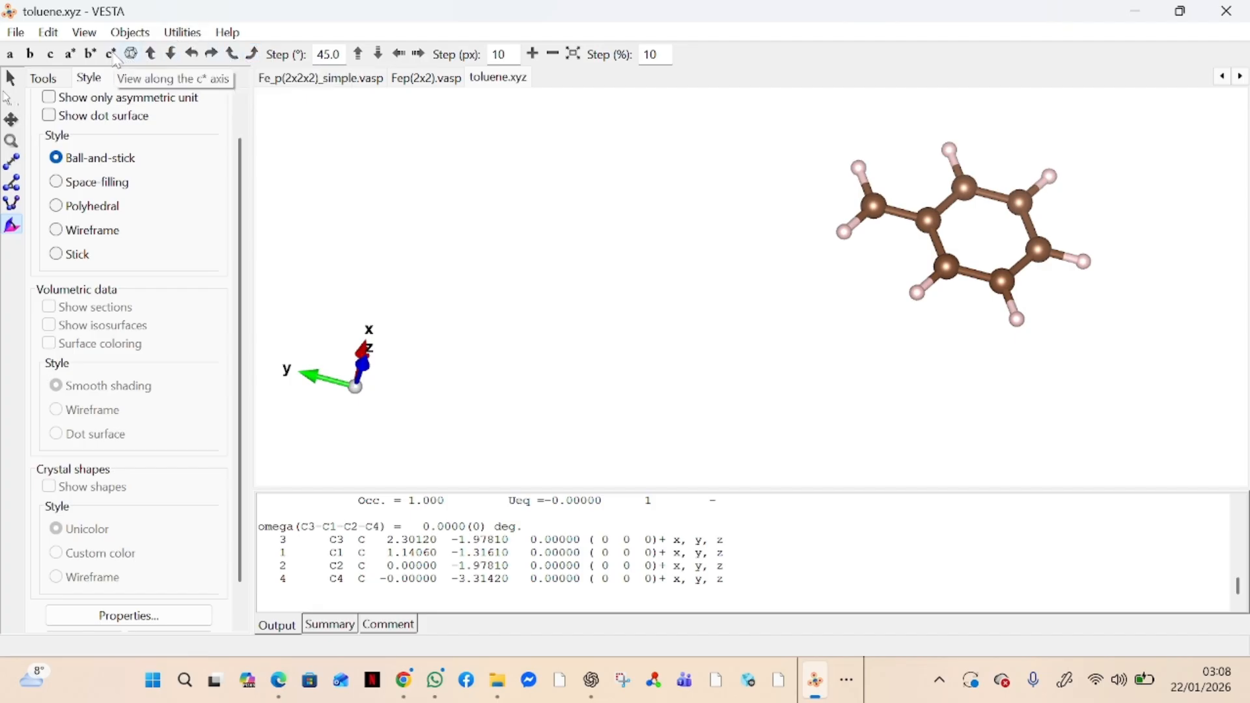
# View the toluene molecule along the c, b, a and b* axes in turn
pyautogui.click(52, 55)
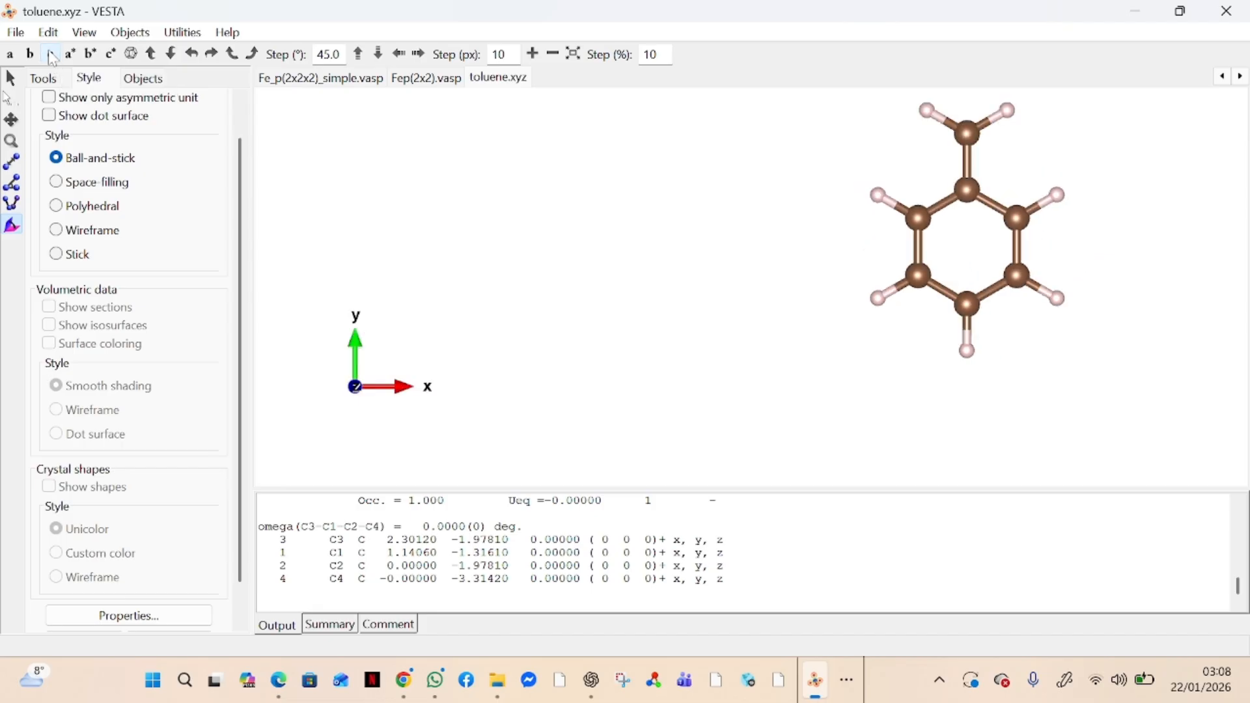
pyautogui.click(30, 54)
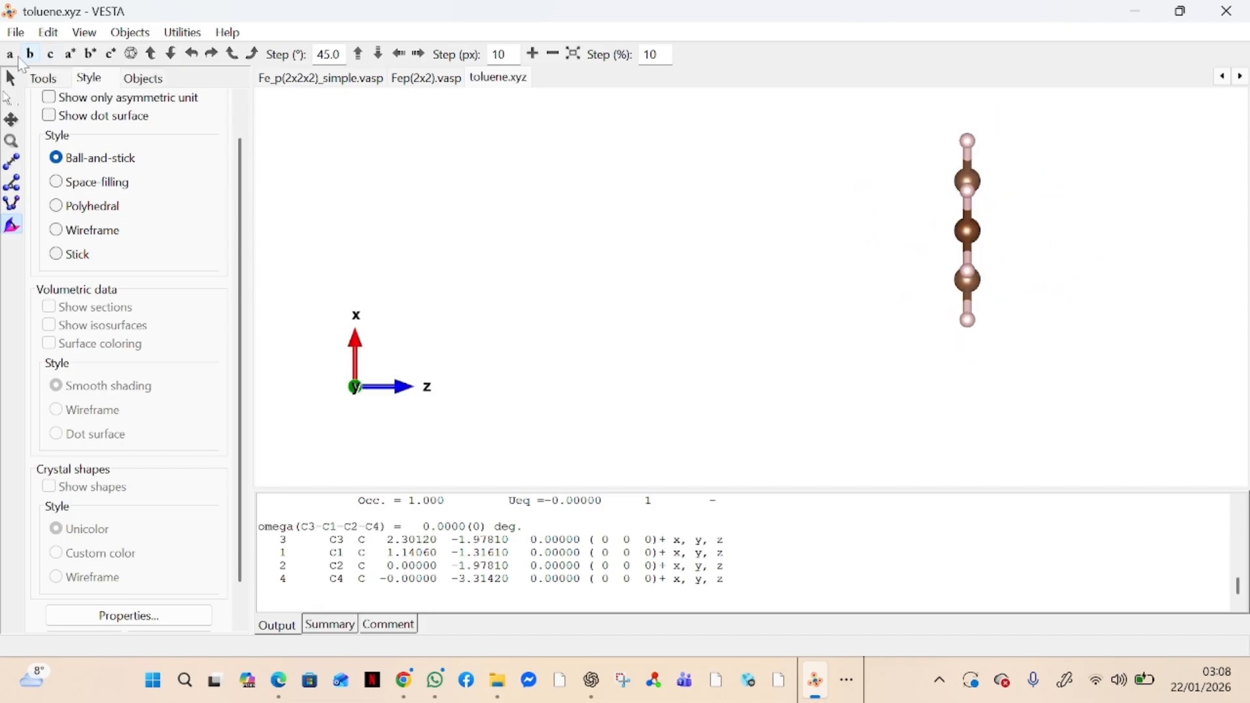
pyautogui.click(10, 54)
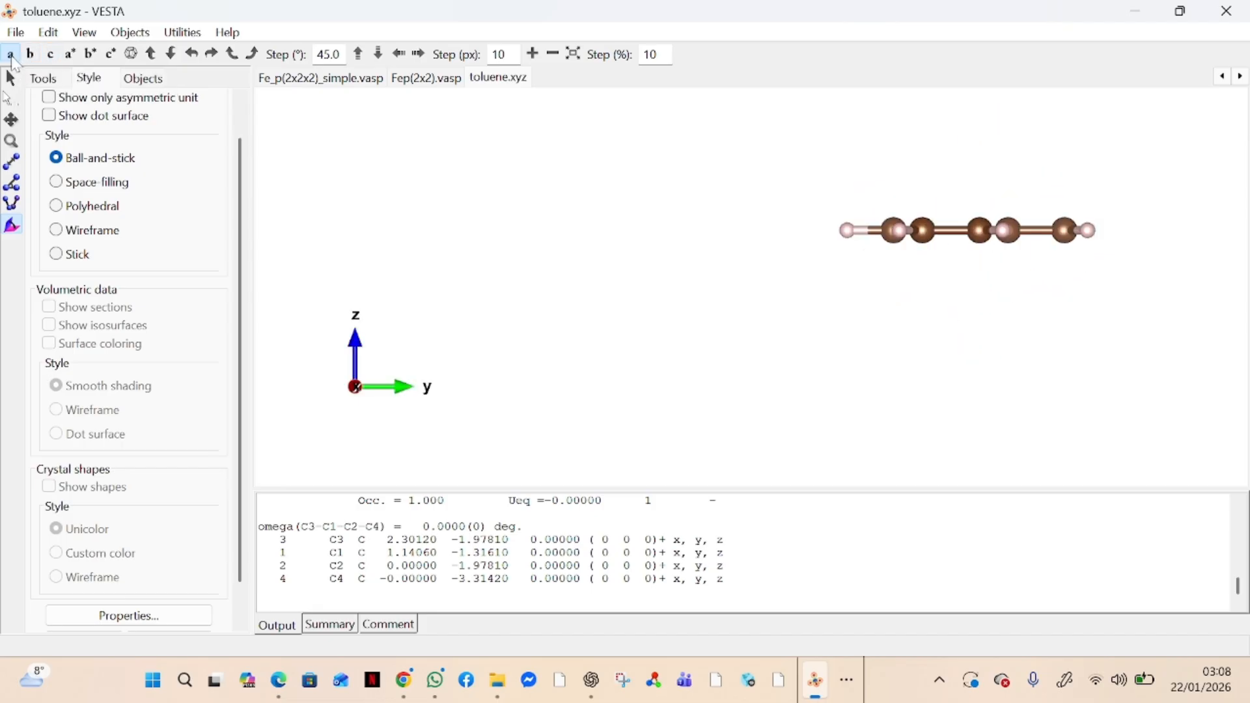
pyautogui.click(91, 54)
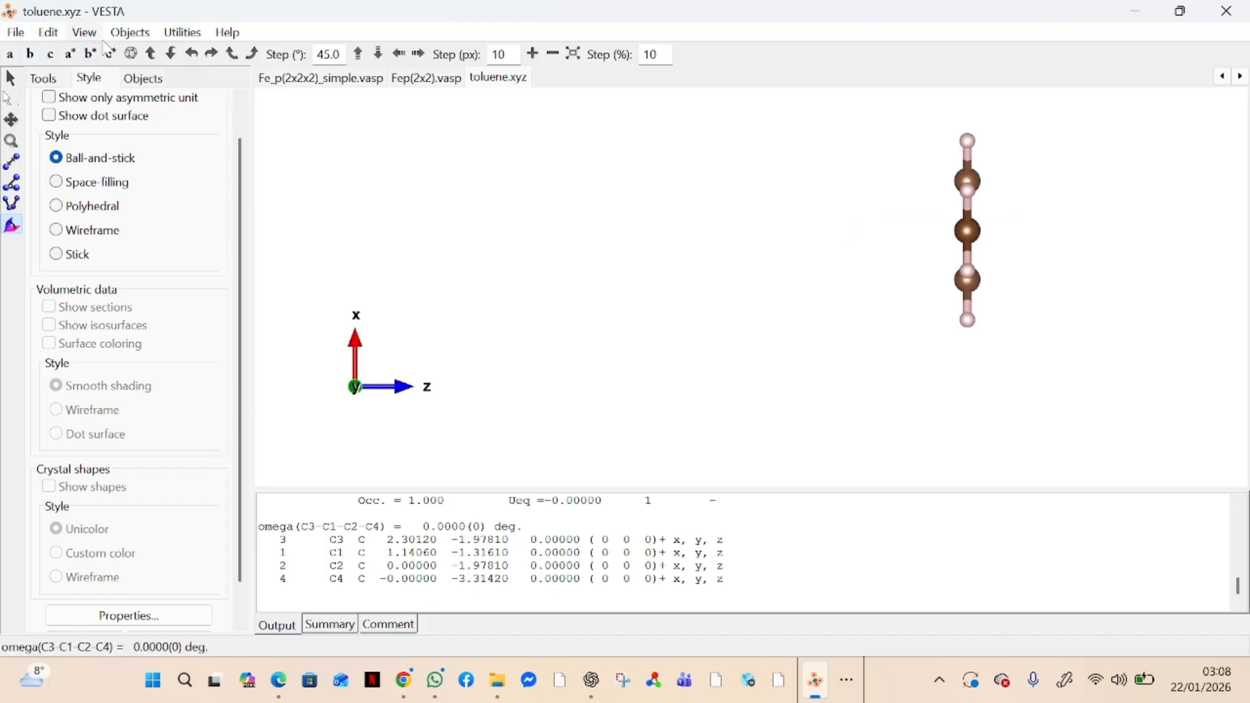
# View the toluene molecule along the c*, a* and b* axes in turn
pyautogui.click(111, 54)
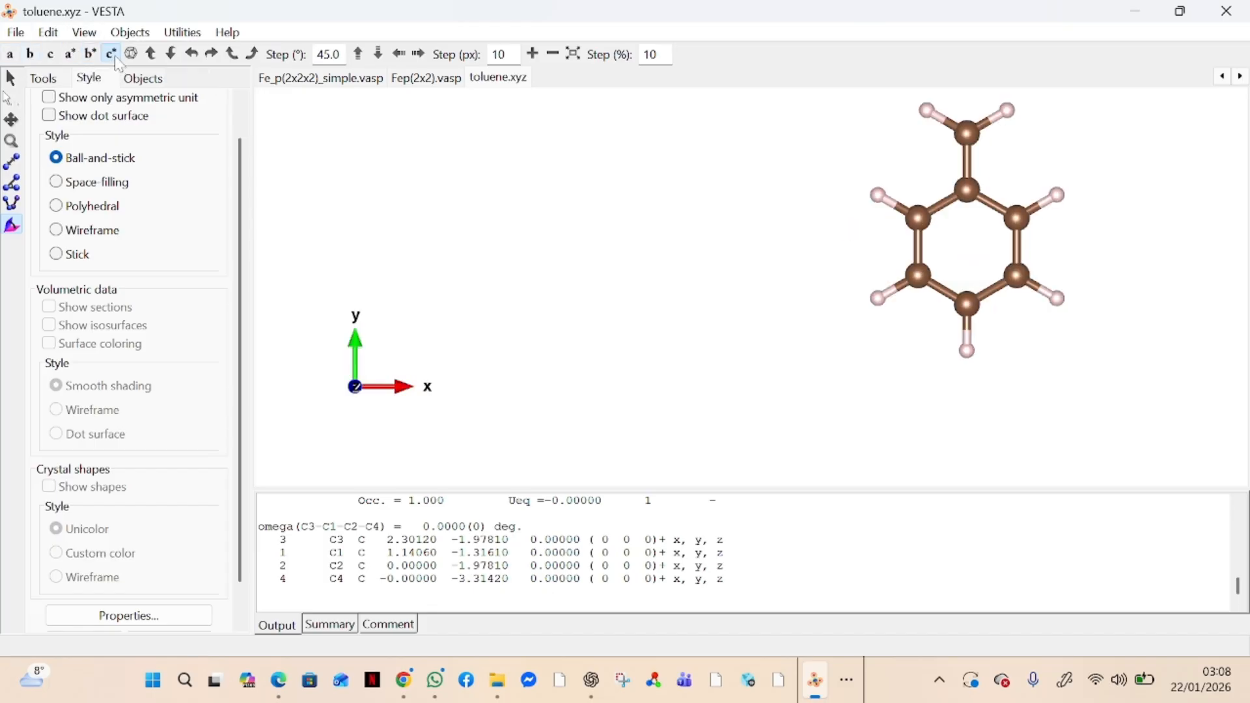
pyautogui.click(71, 55)
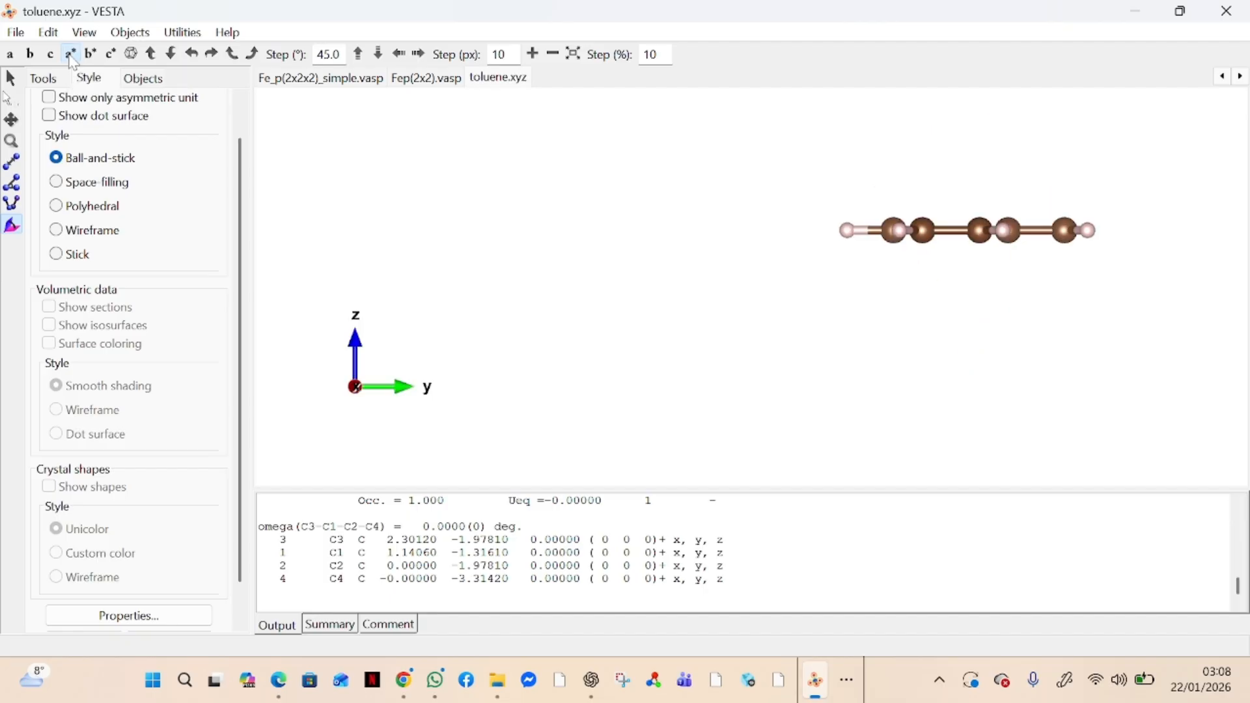
pyautogui.click(98, 60)
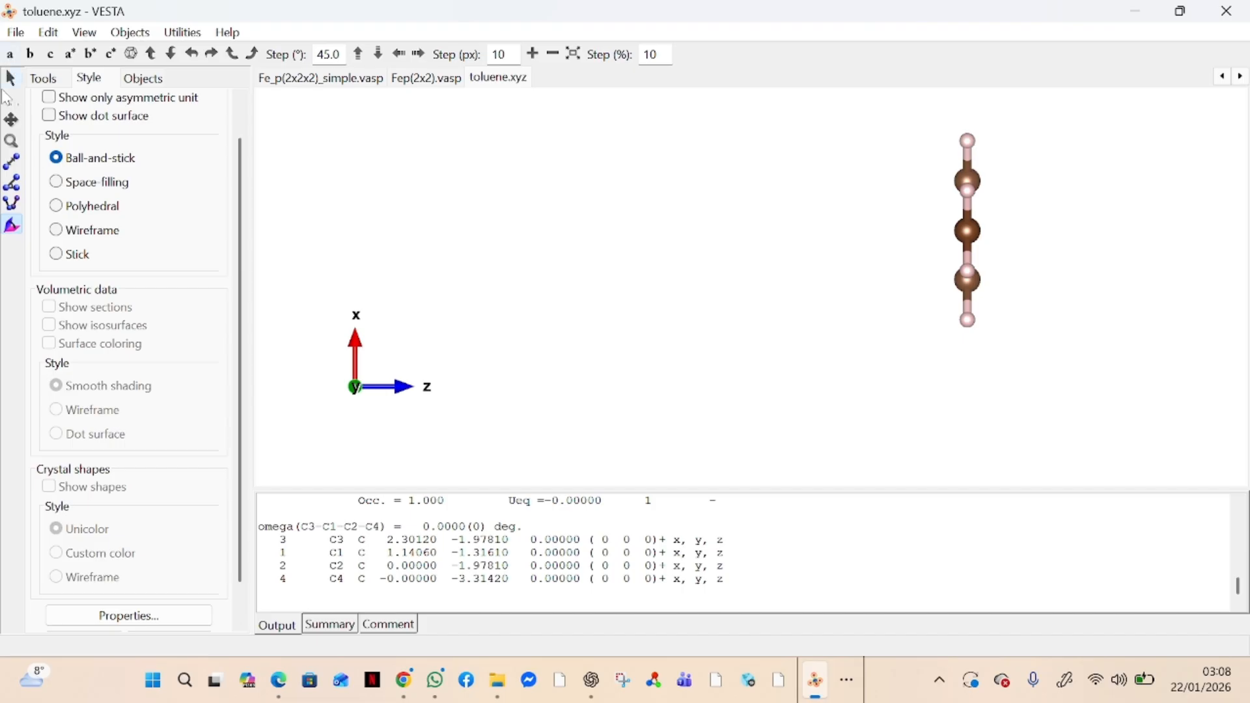
# Select the uppermost carbon atom and choose magenta as the colour for carbon (C) in the atom properties
pyautogui.click(9, 99)
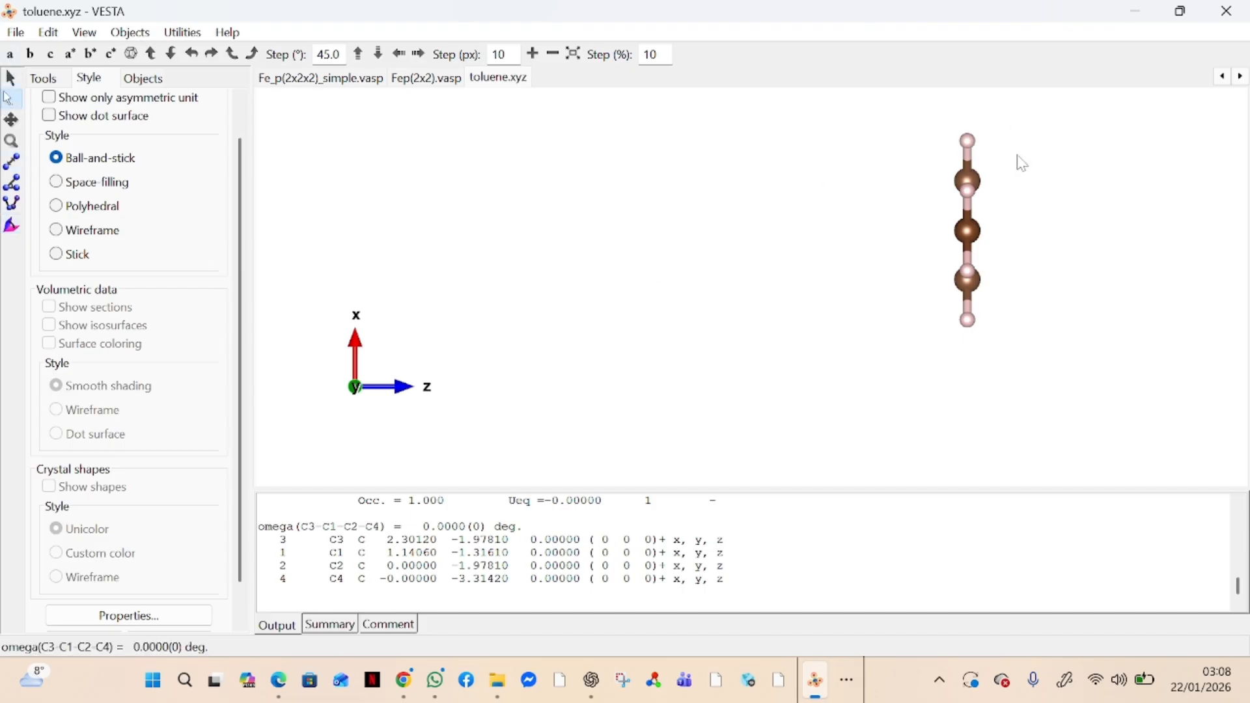
pyautogui.click(972, 181)
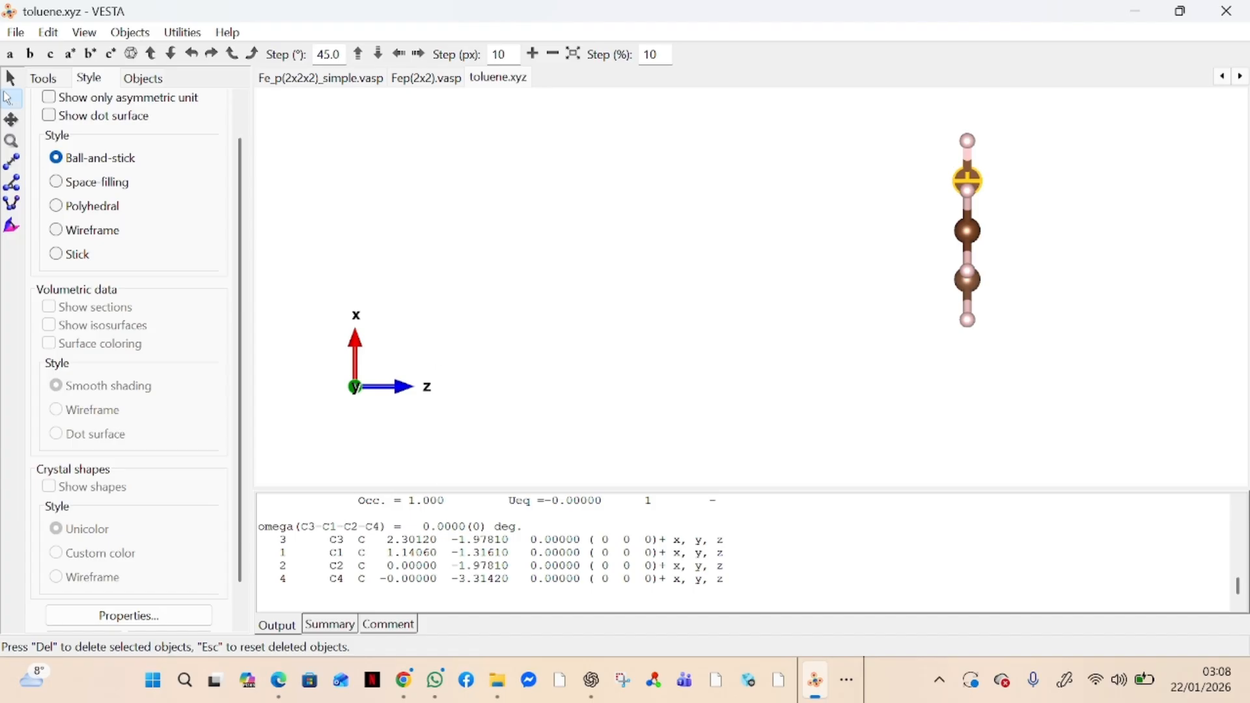
pyautogui.scroll(-1, 185, 373)
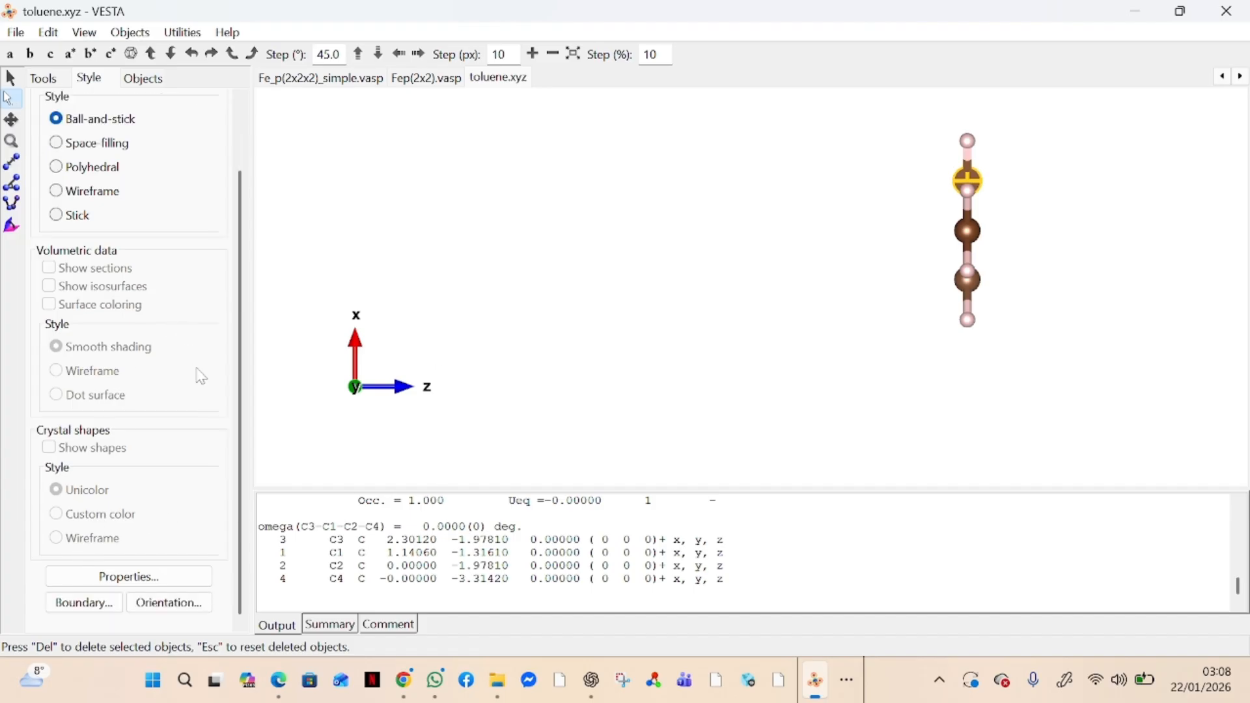
pyautogui.click(161, 578)
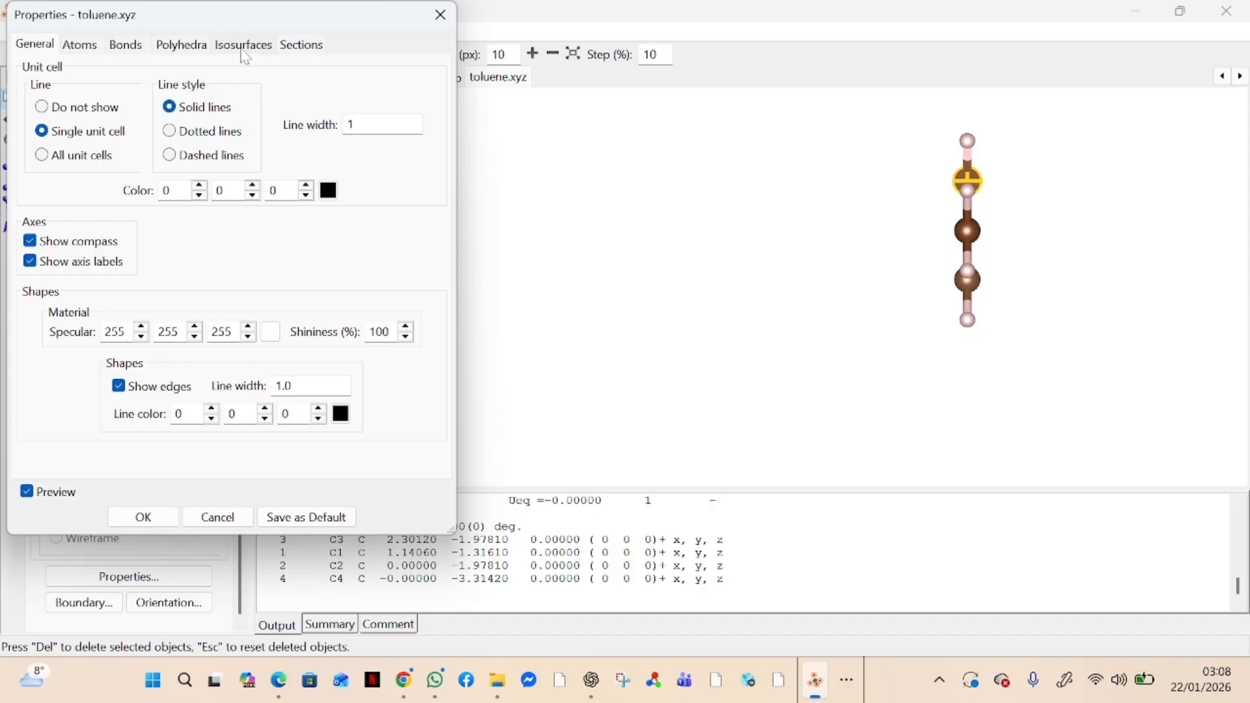
pyautogui.click(81, 45)
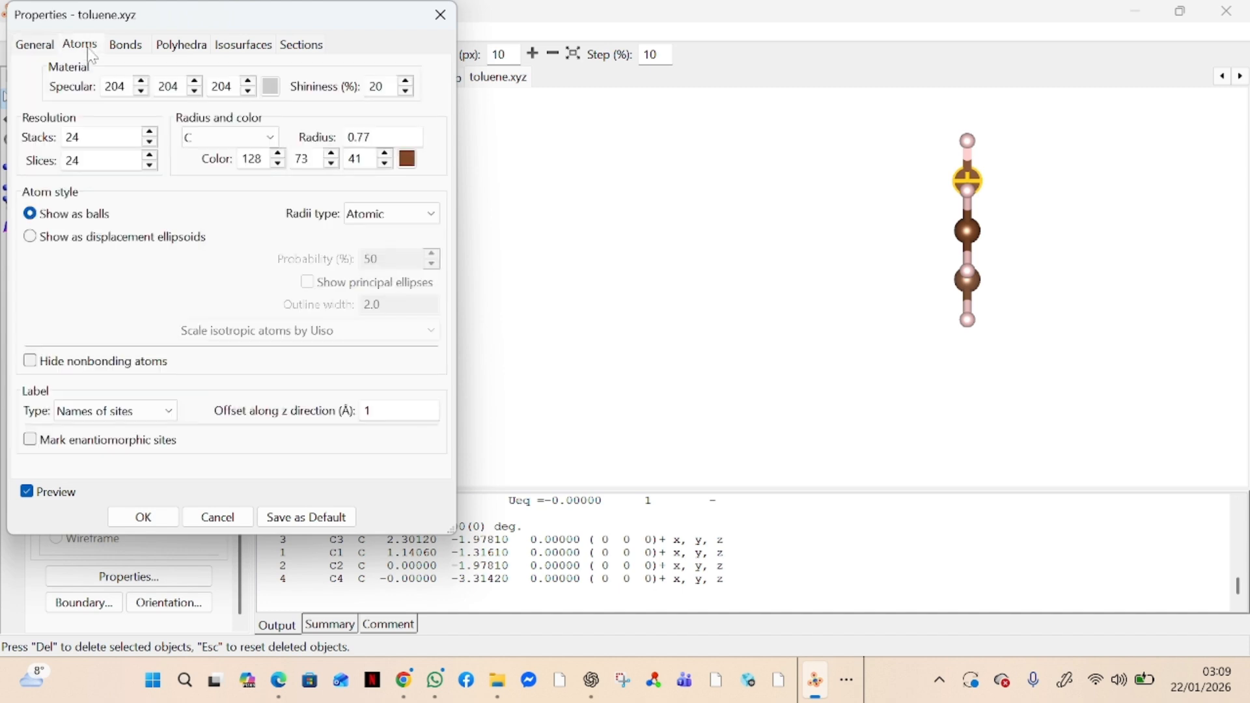
pyautogui.click(409, 160)
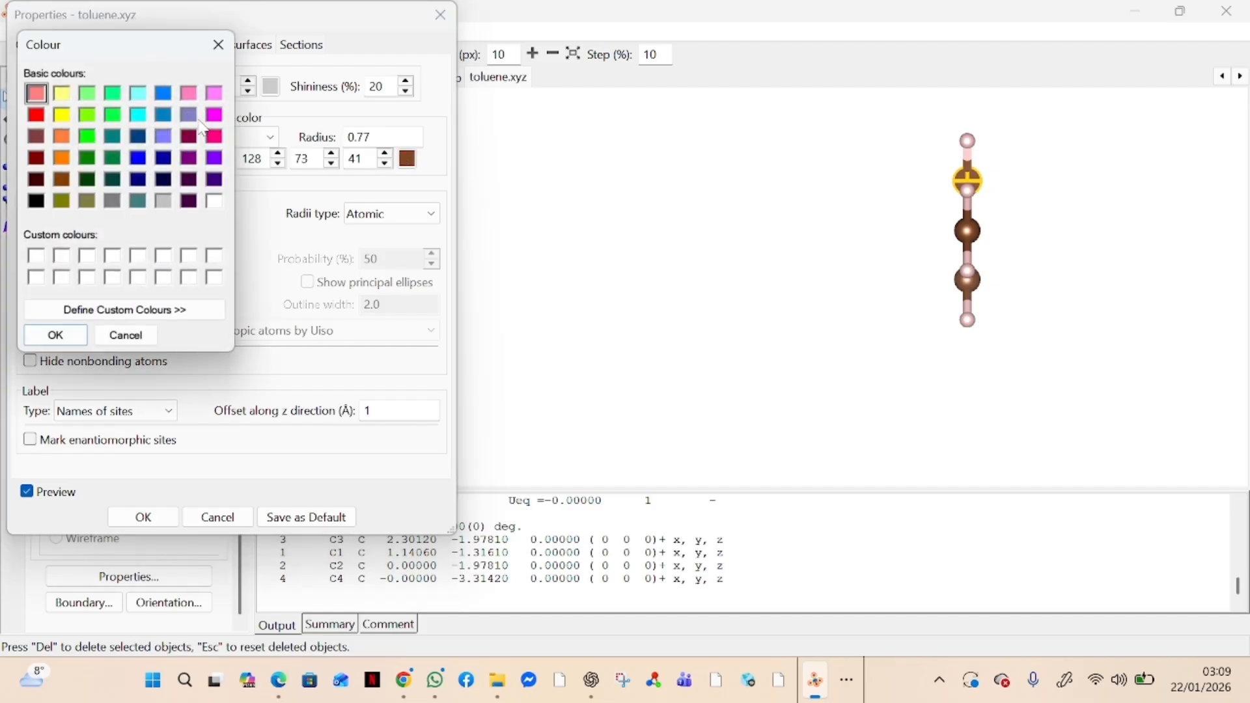
pyautogui.click(214, 115)
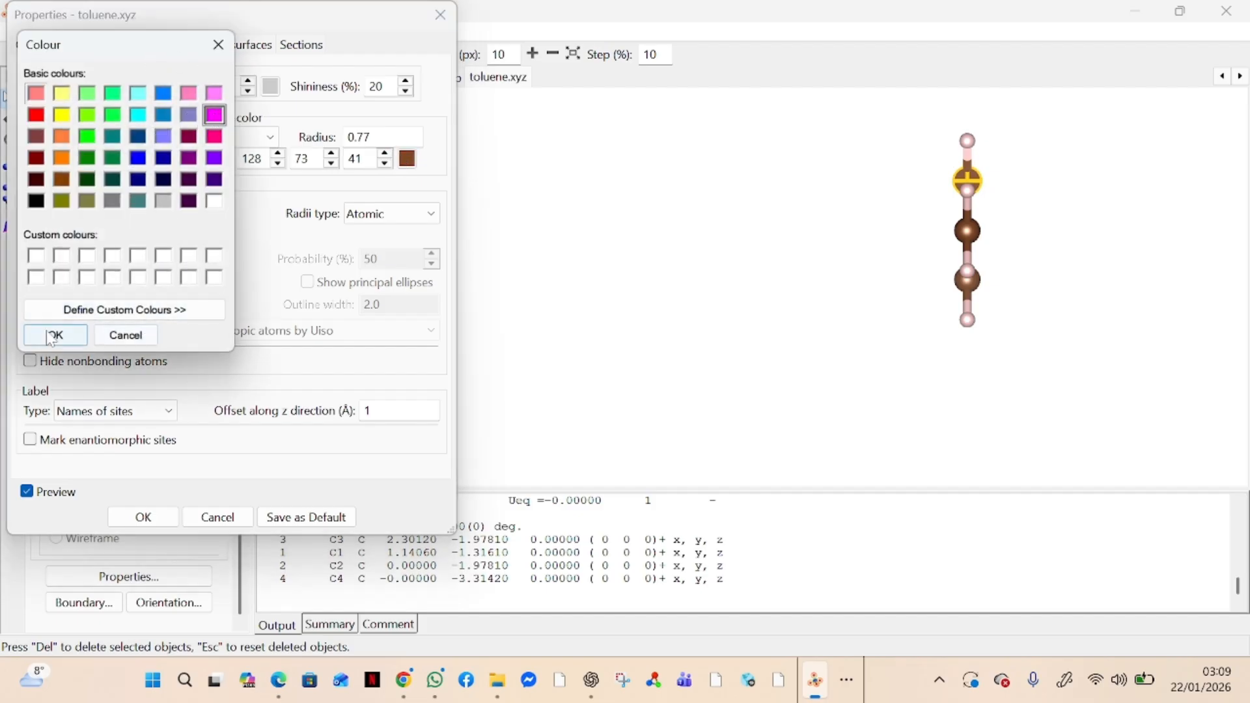